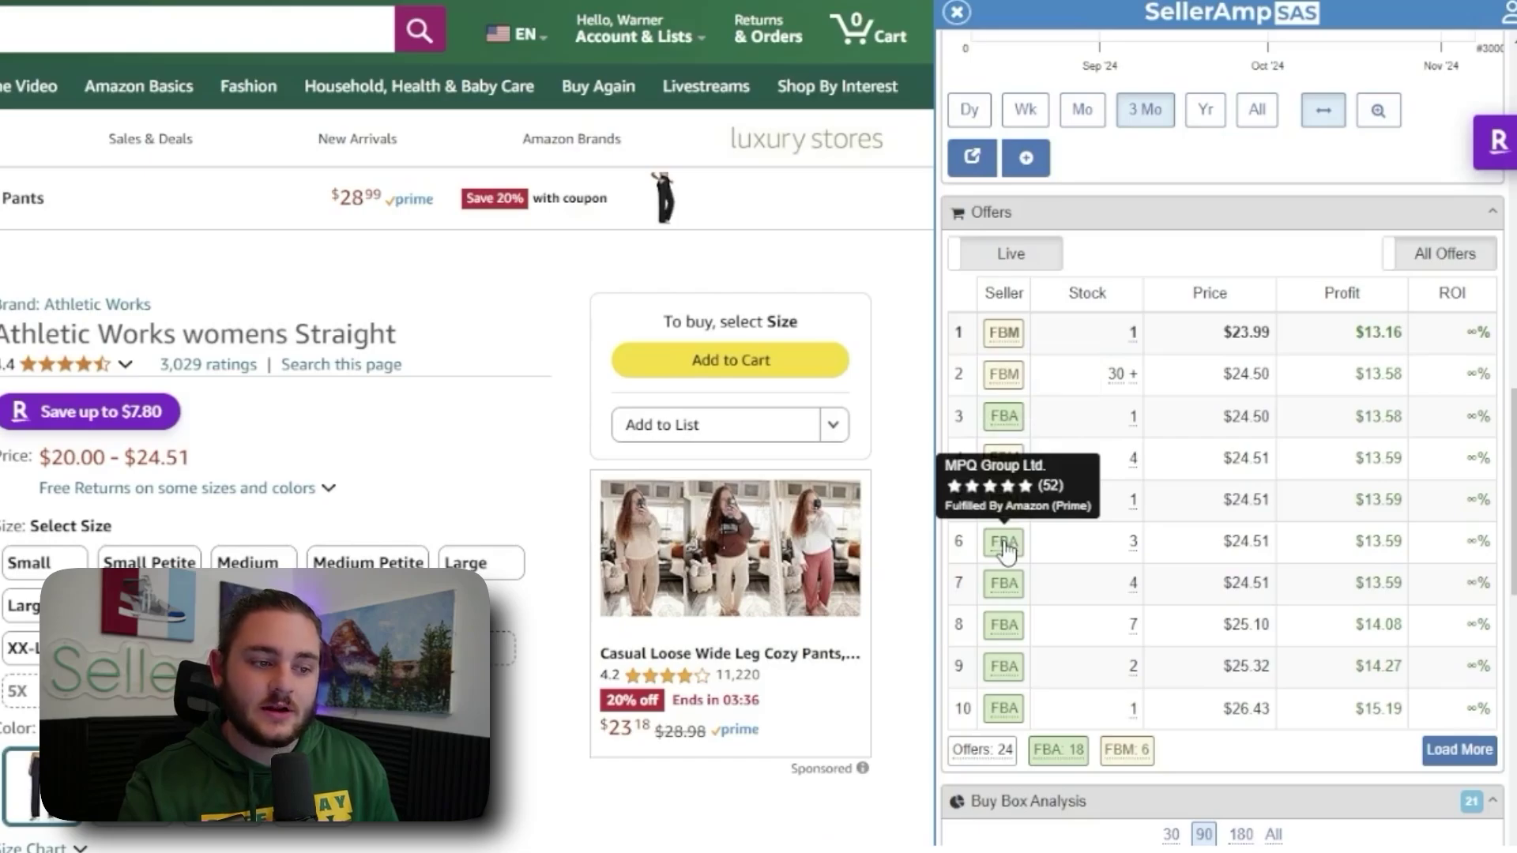
# Step: Search Seller Central's product catalog for "athletic works" and set the condition of the first result, the Relaxed Fit yoga pants, to New
pyautogui.moveTo(1011, 593)
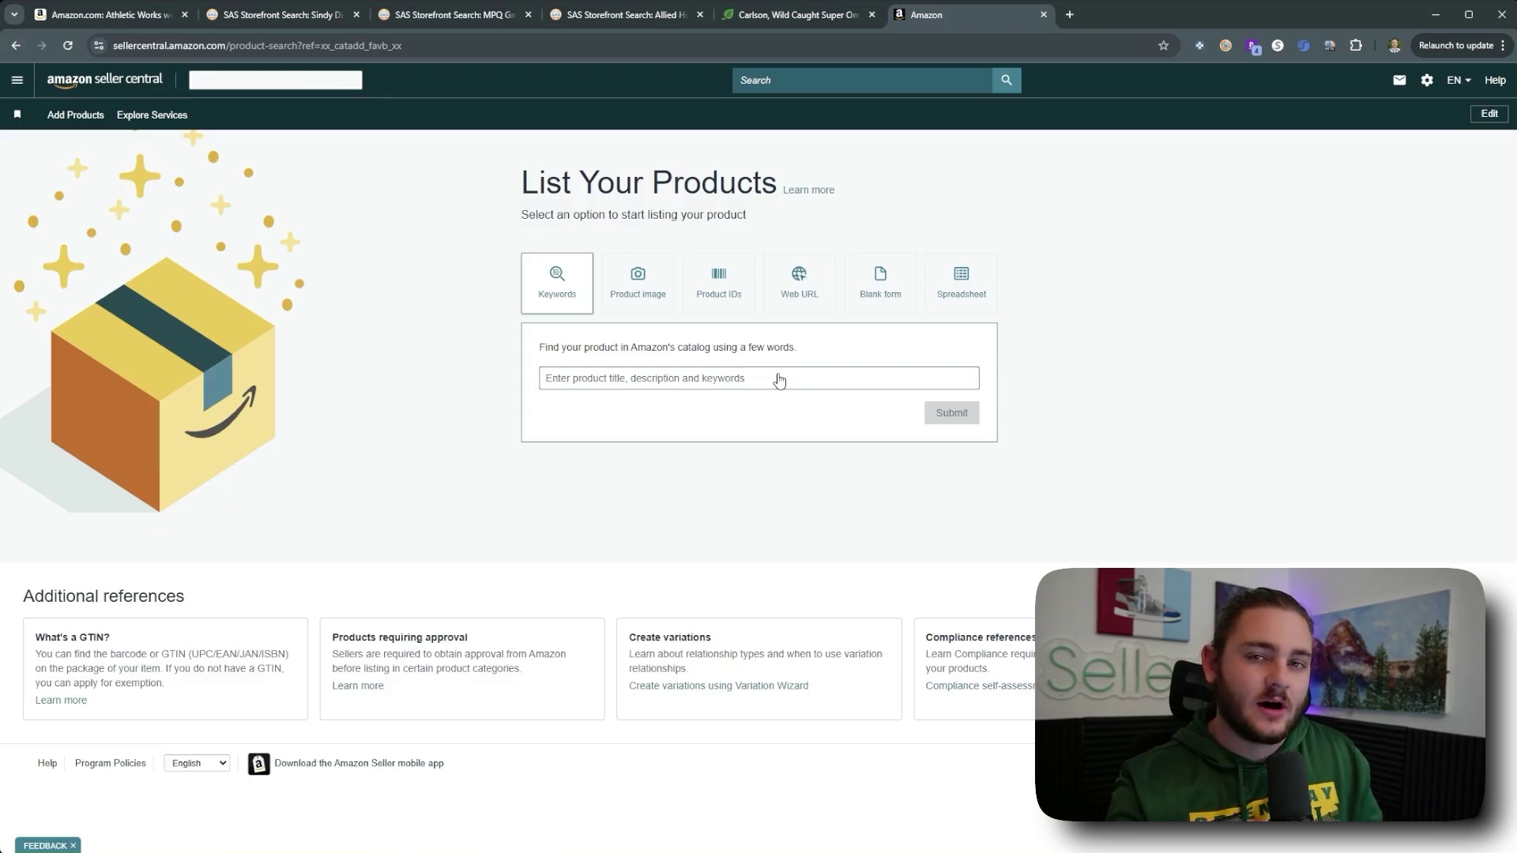
pyautogui.click(776, 380)
pyautogui.write('athletic')
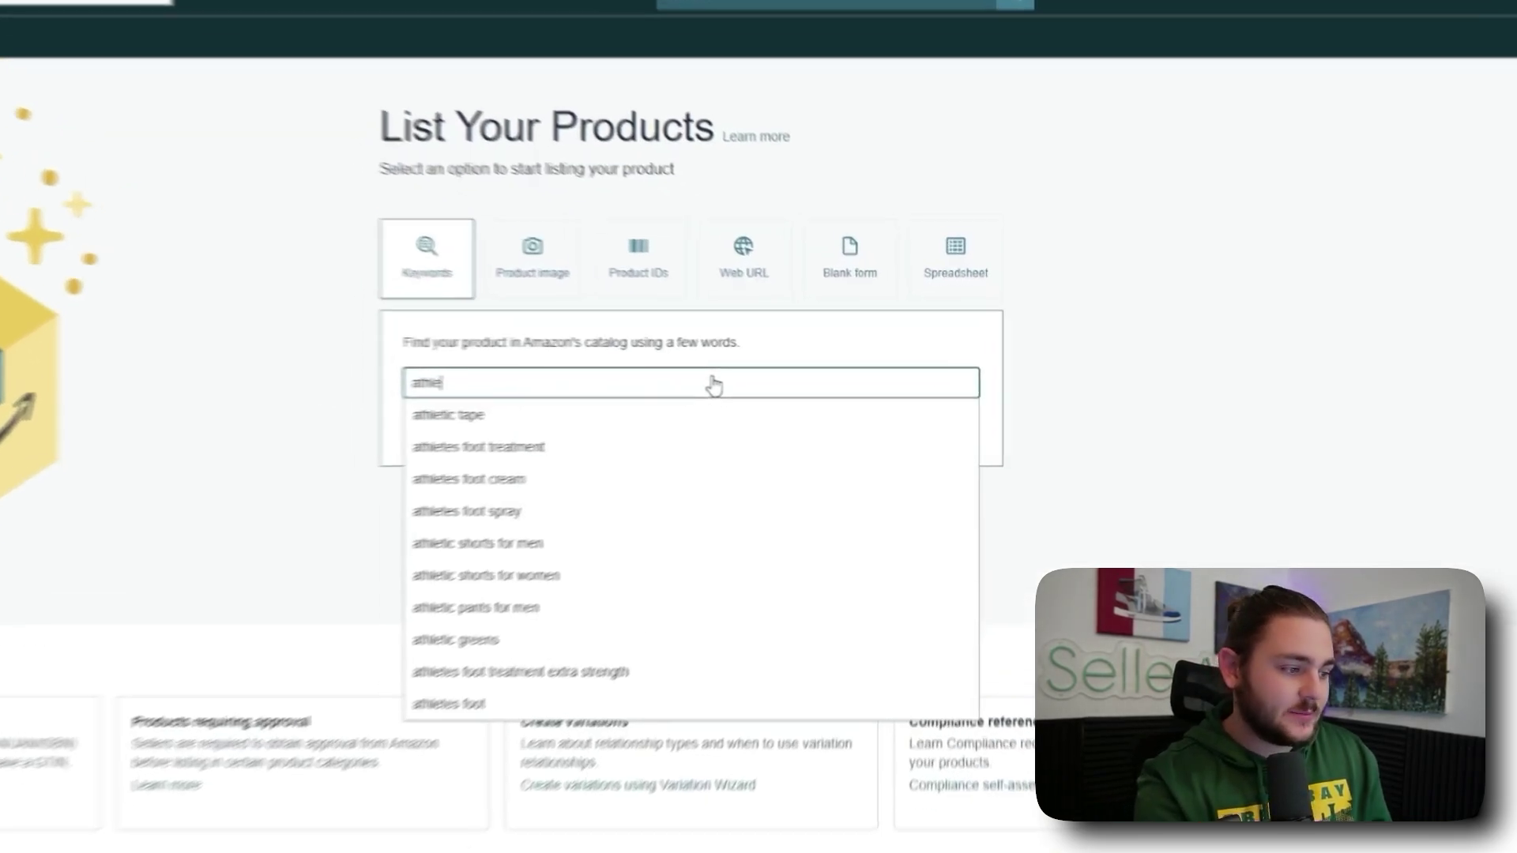
pyautogui.write(' works')
pyautogui.press('Return')
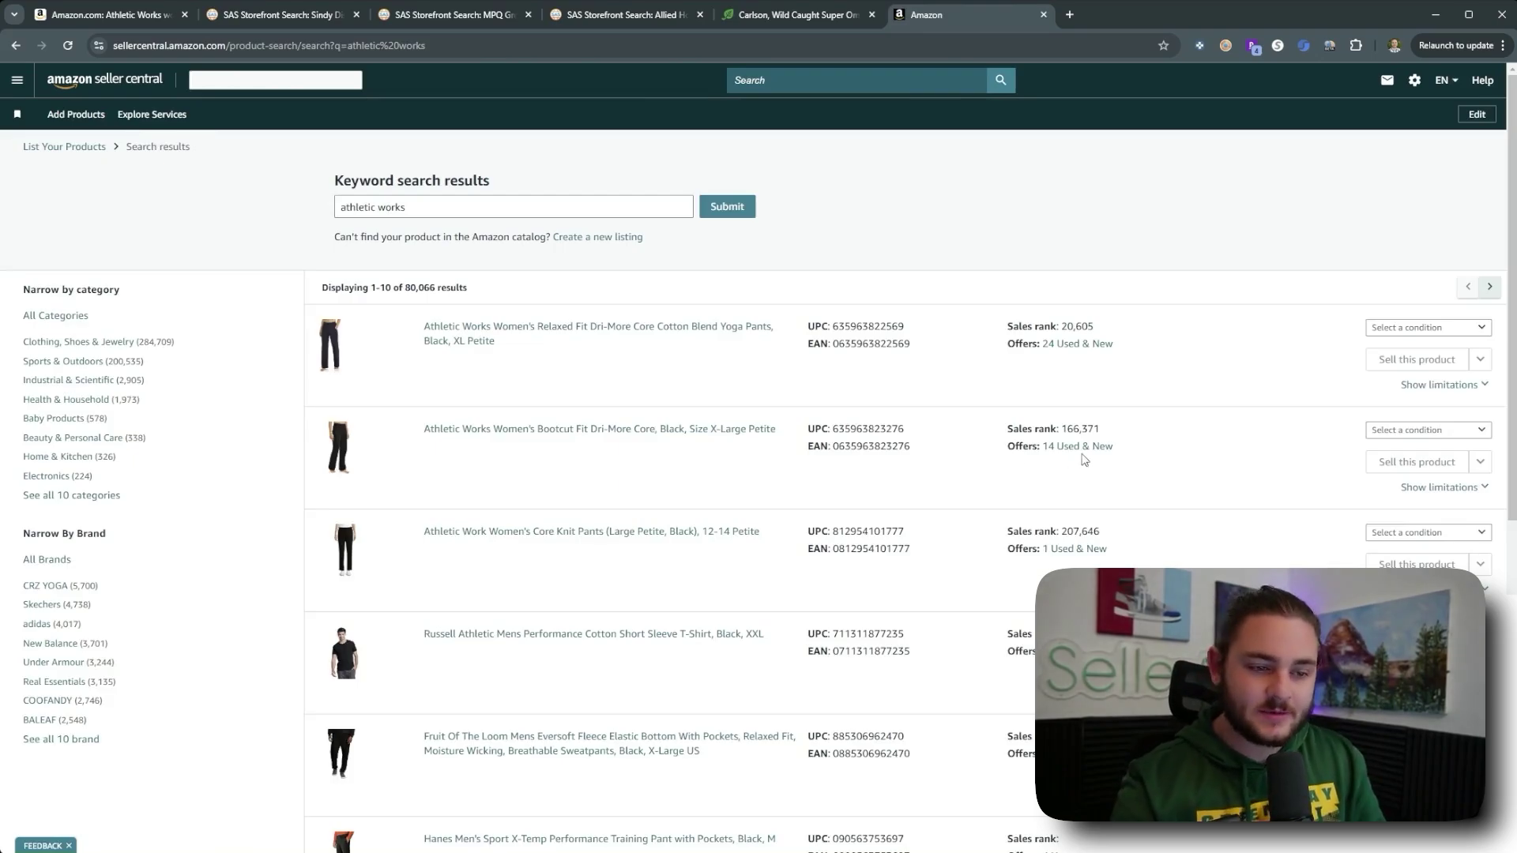
pyautogui.click(1427, 327)
pyautogui.click(1414, 343)
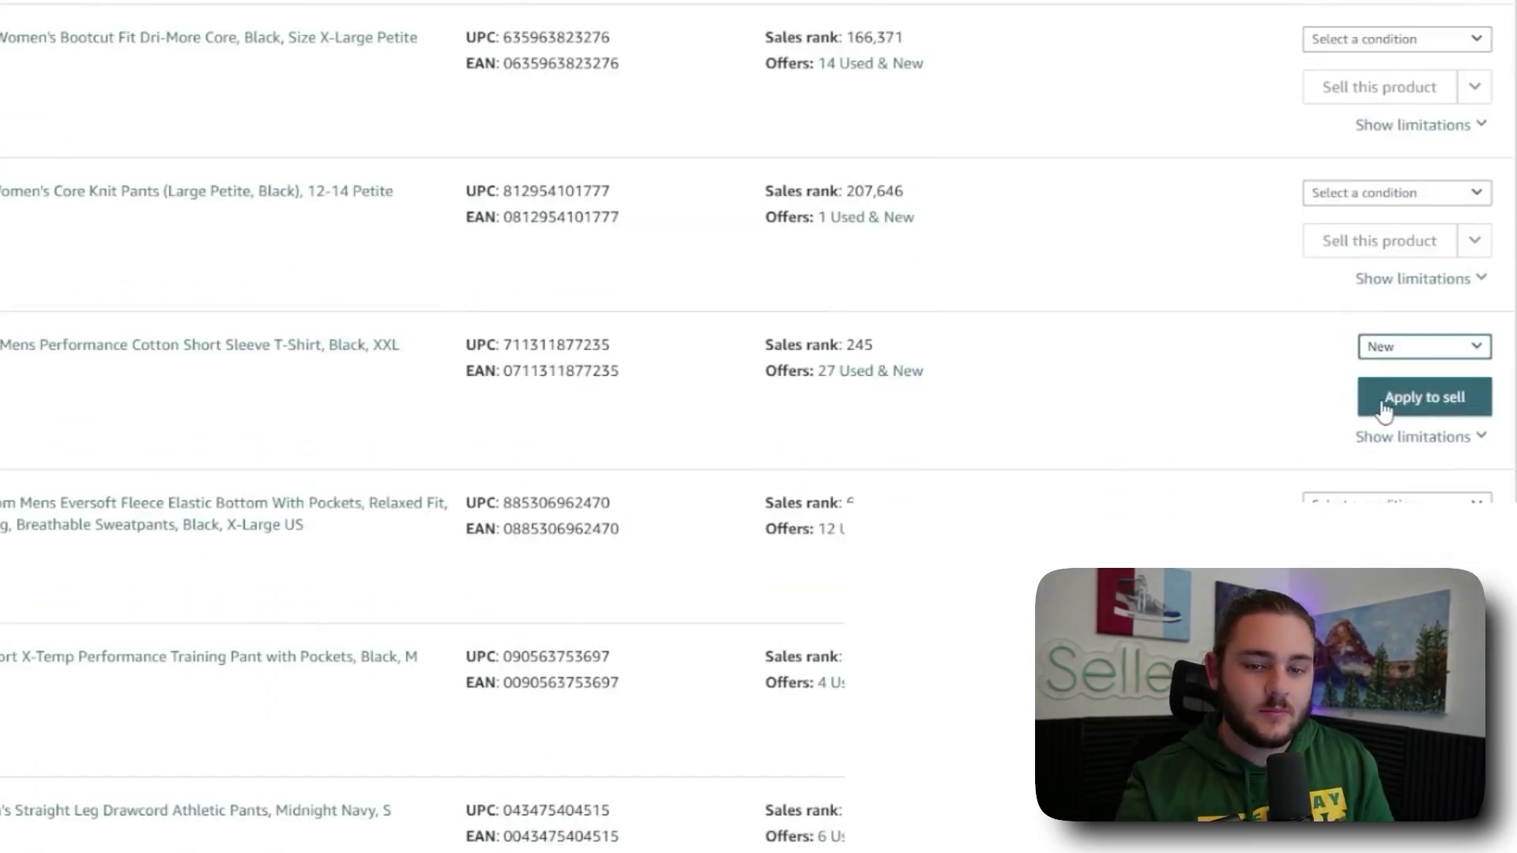
# Step: Request approval to sell the Russell Athletic short sleeve T-shirt in New condition and go through the application's invoice requirements
pyautogui.click(1384, 405)
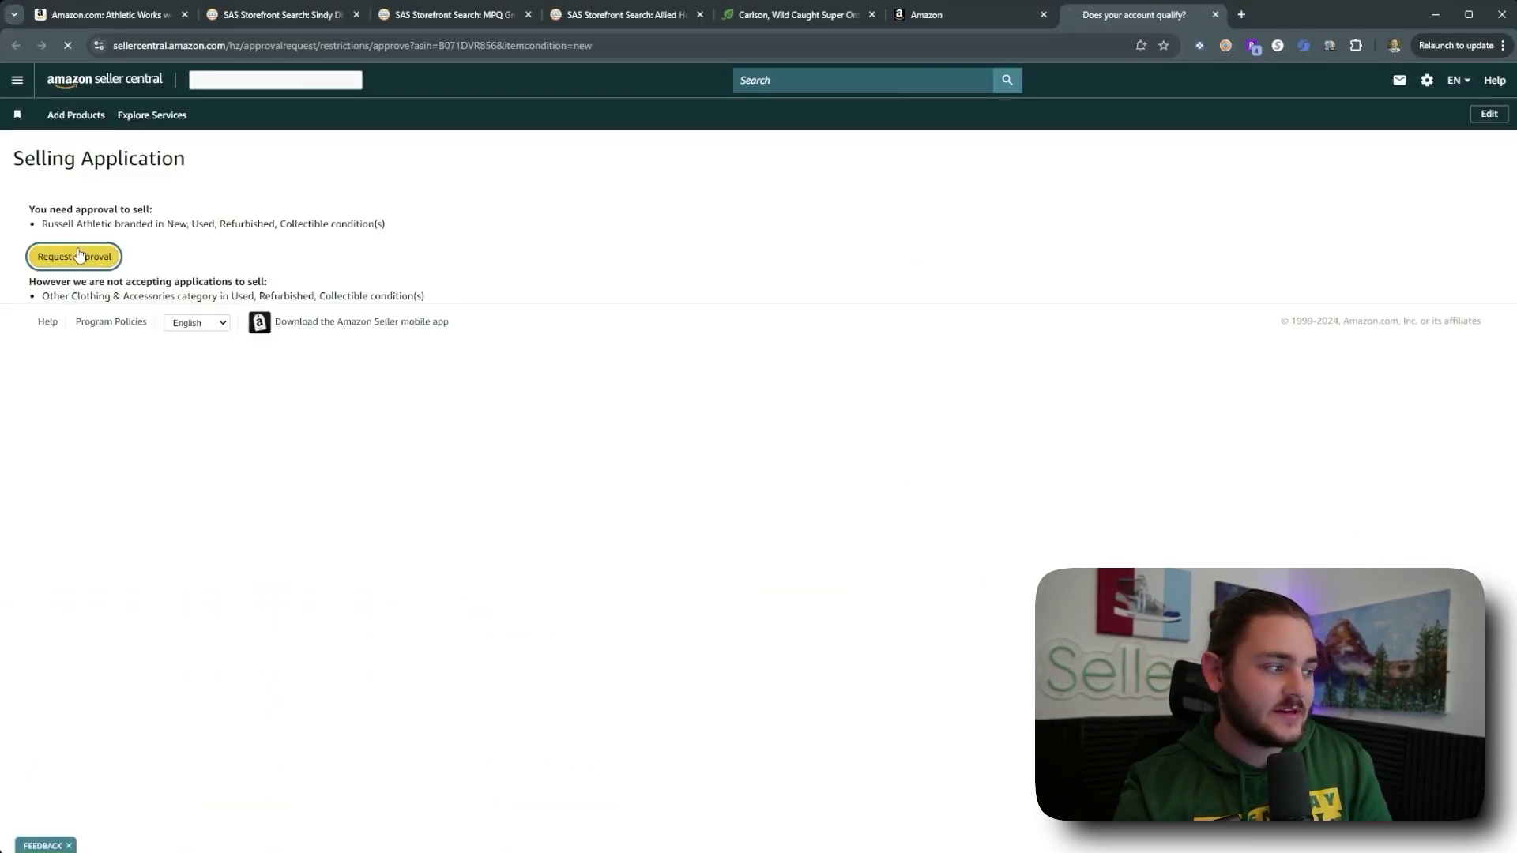
pyautogui.click(75, 255)
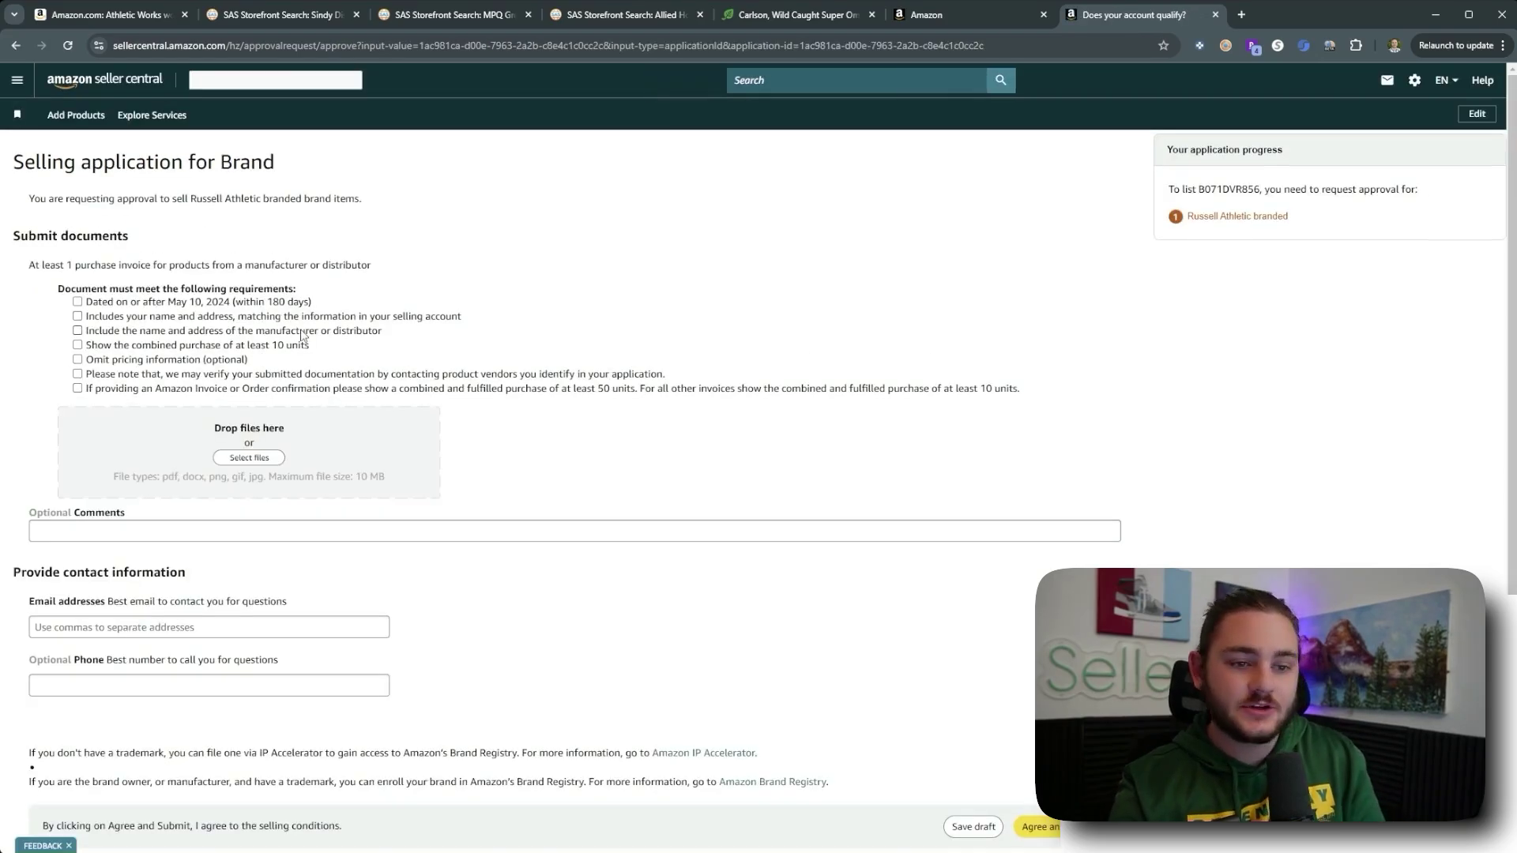
pyautogui.moveTo(132, 303); pyautogui.dragTo(256, 349)
pyautogui.click(277, 348)
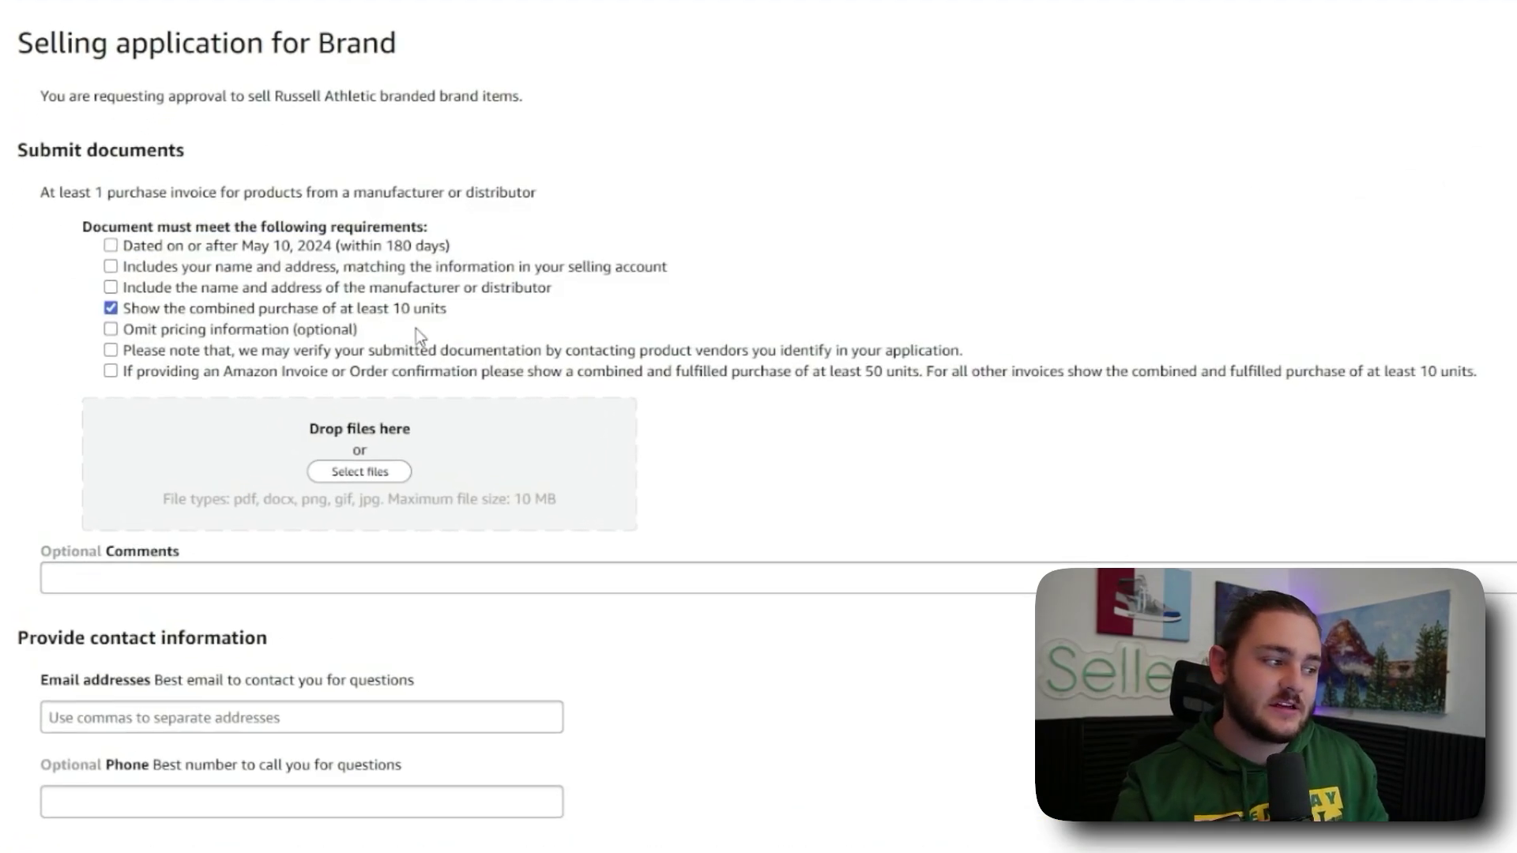
pyautogui.click(225, 360)
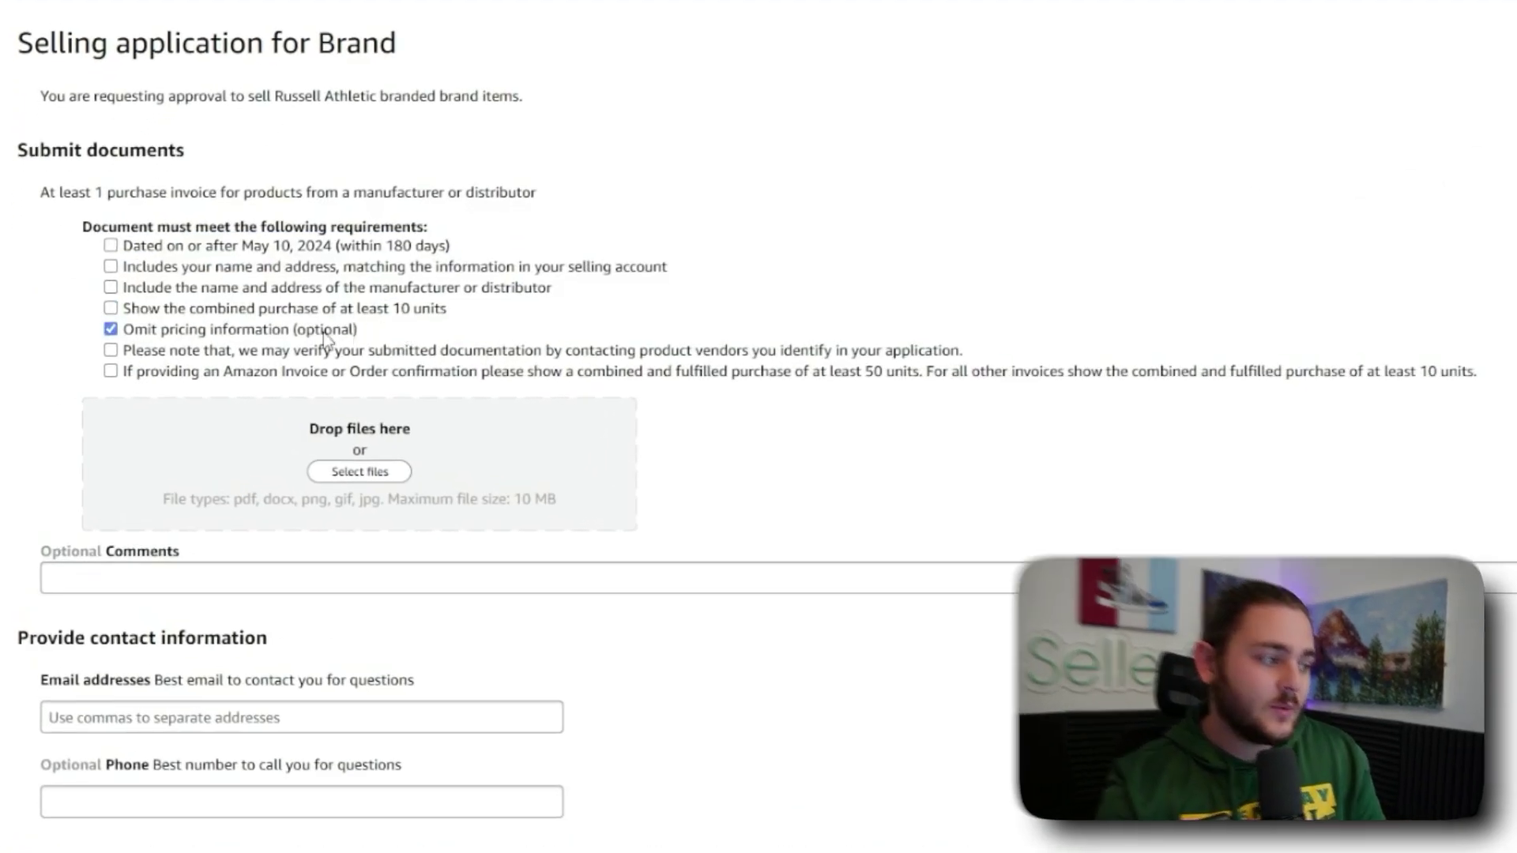
pyautogui.click(324, 334)
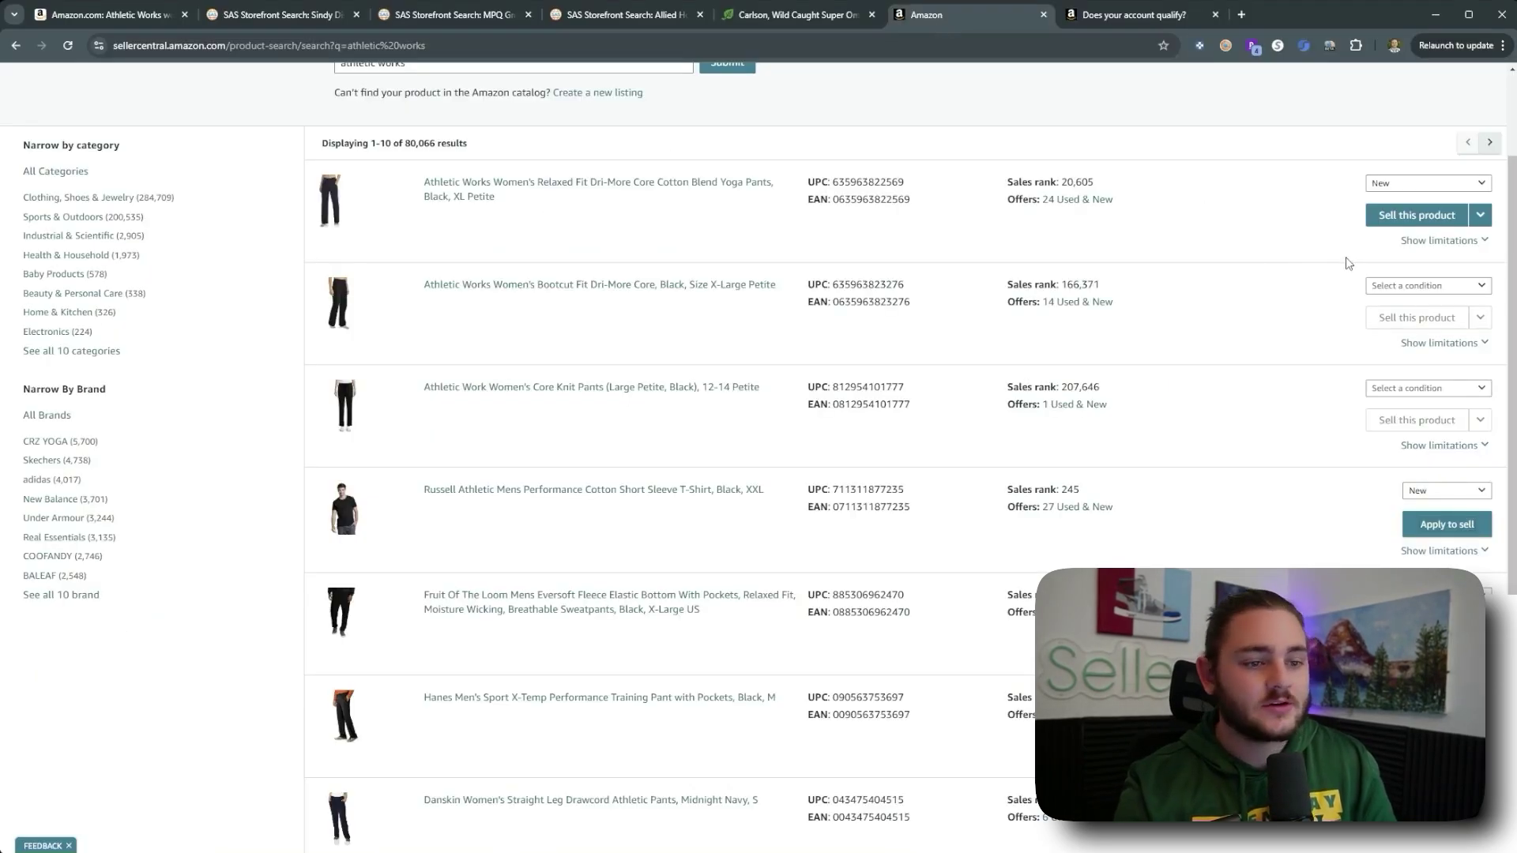
# Step: Switch to the Sindy Distribution storefront search in SellerAmp and filter its products by the Red Wing brand
pyautogui.scroll(1, 1349, 264)
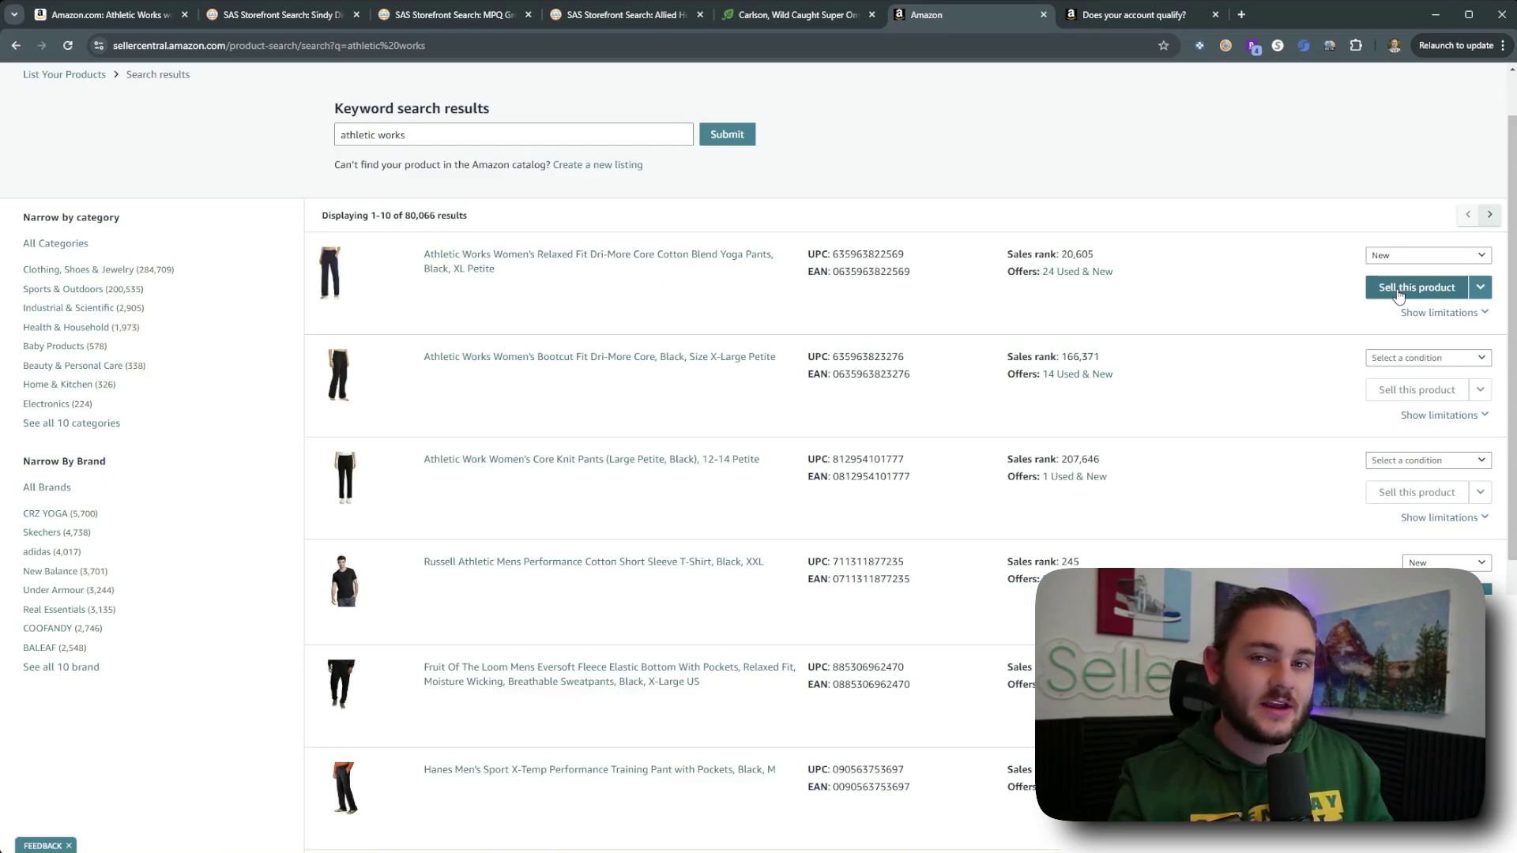
pyautogui.click(110, 14)
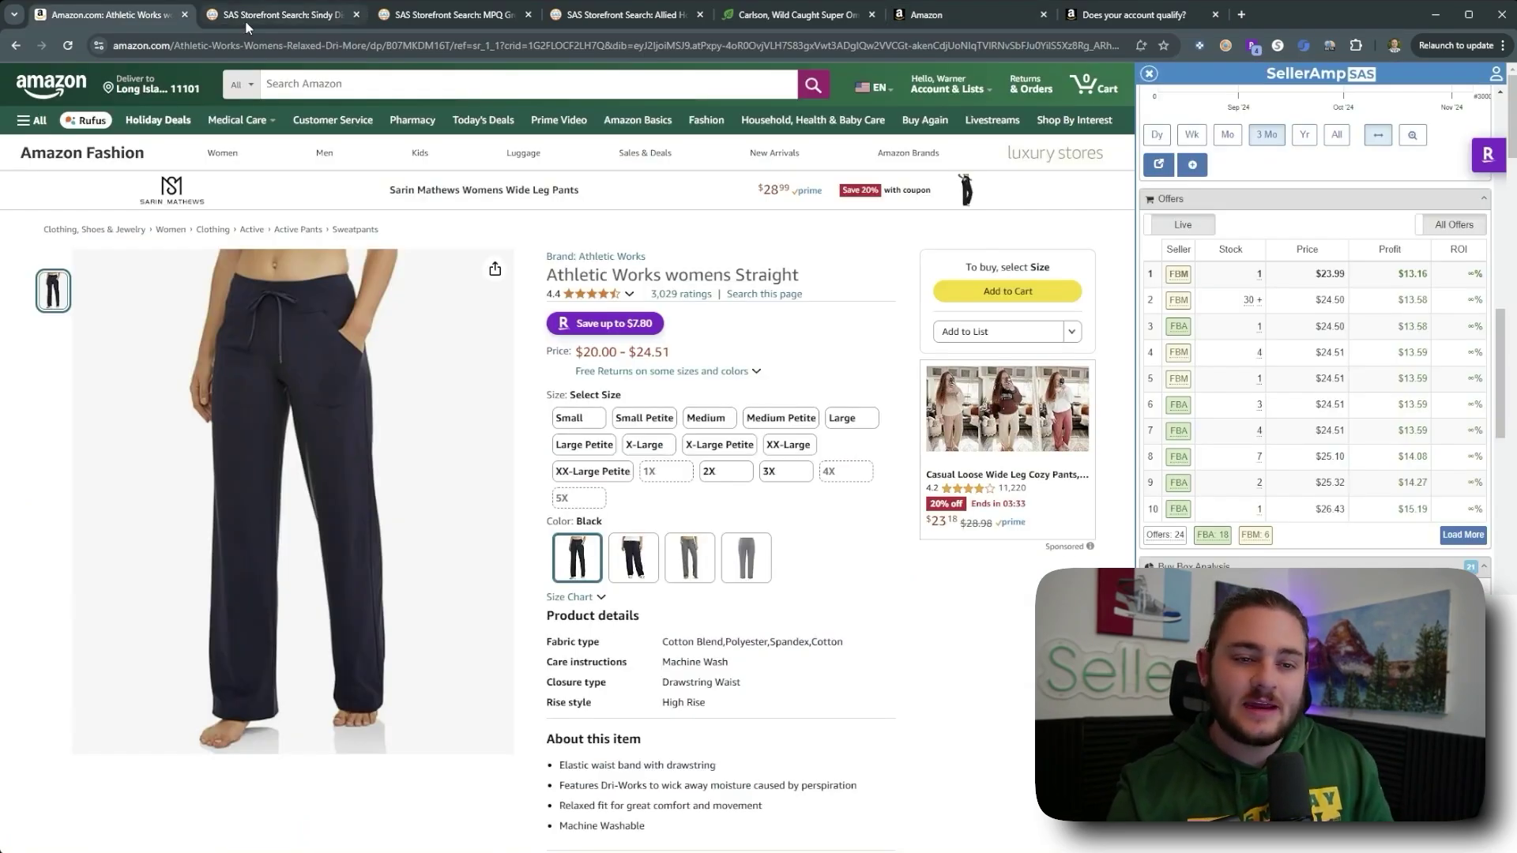
pyautogui.click(245, 20)
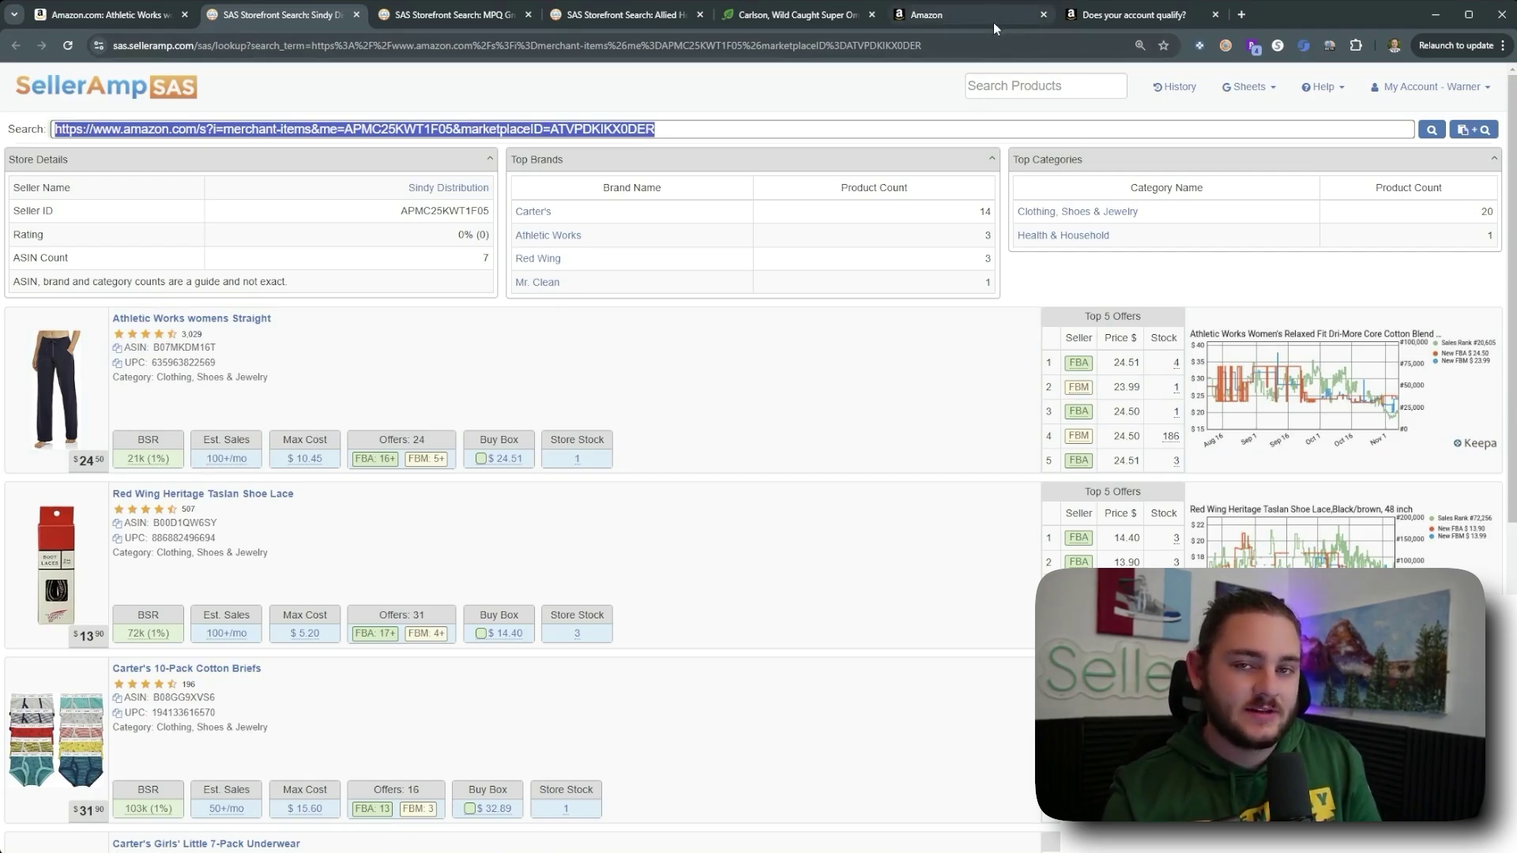
pyautogui.click(730, 100)
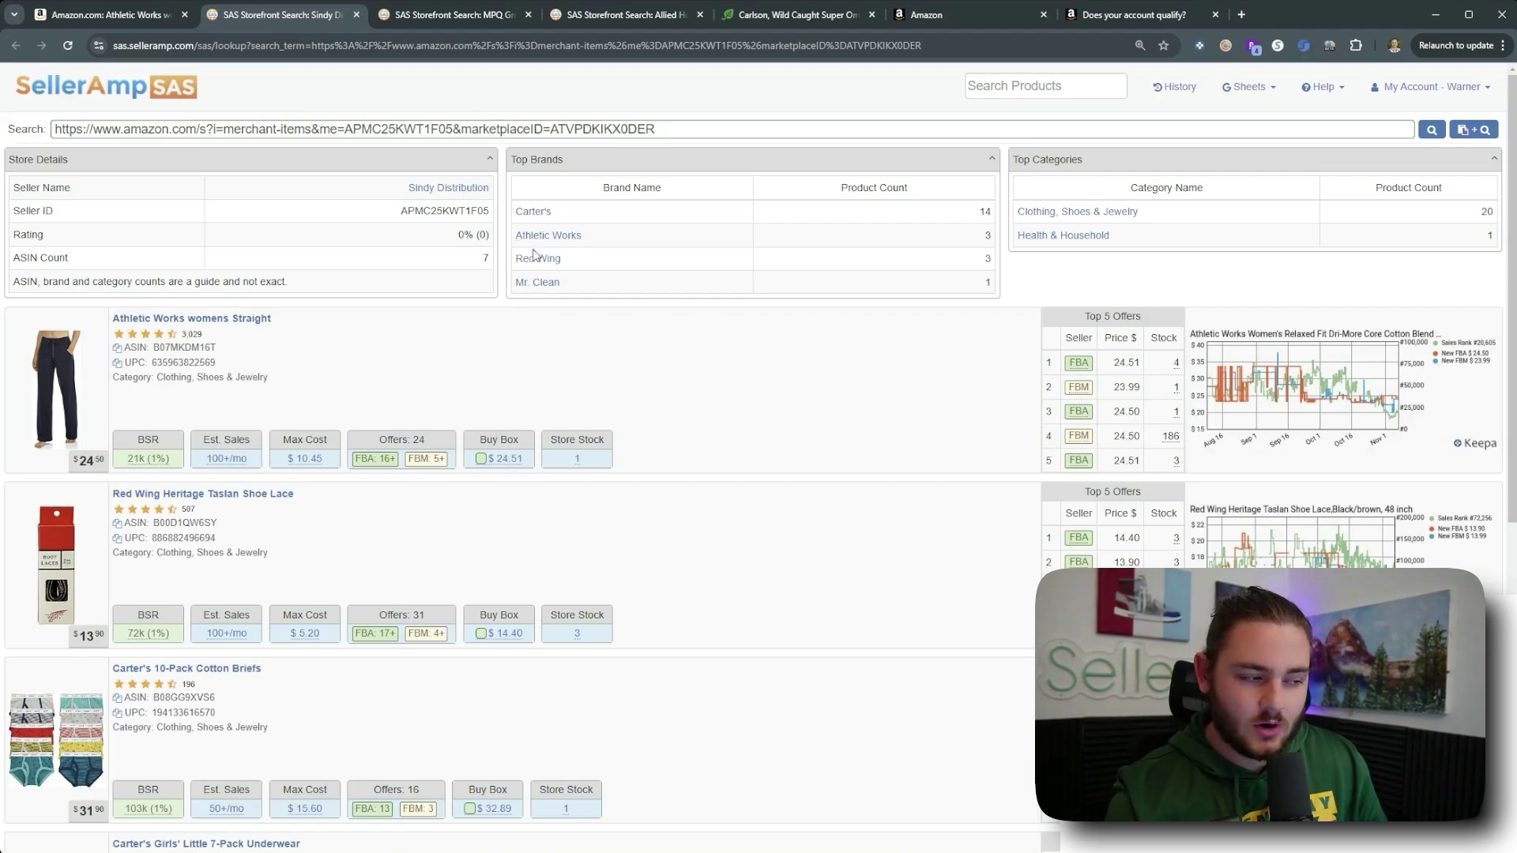
pyautogui.click(549, 261)
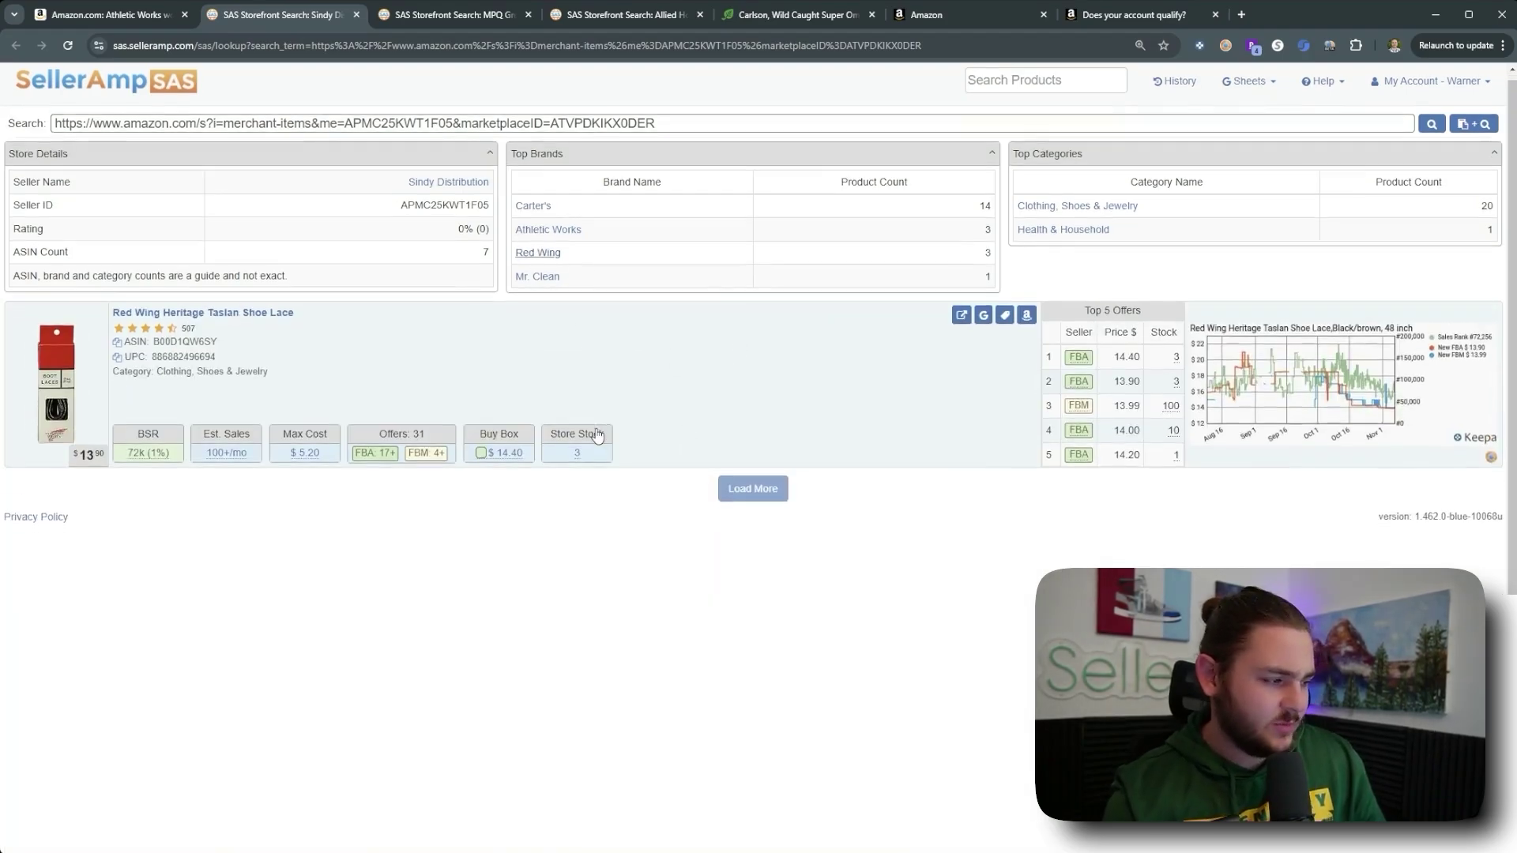
# Step: Search Google for the Red Wing Heritage Taslan Shoe Lace and compare retail prices with its maximum cost in SellerAmp
pyautogui.click(983, 312)
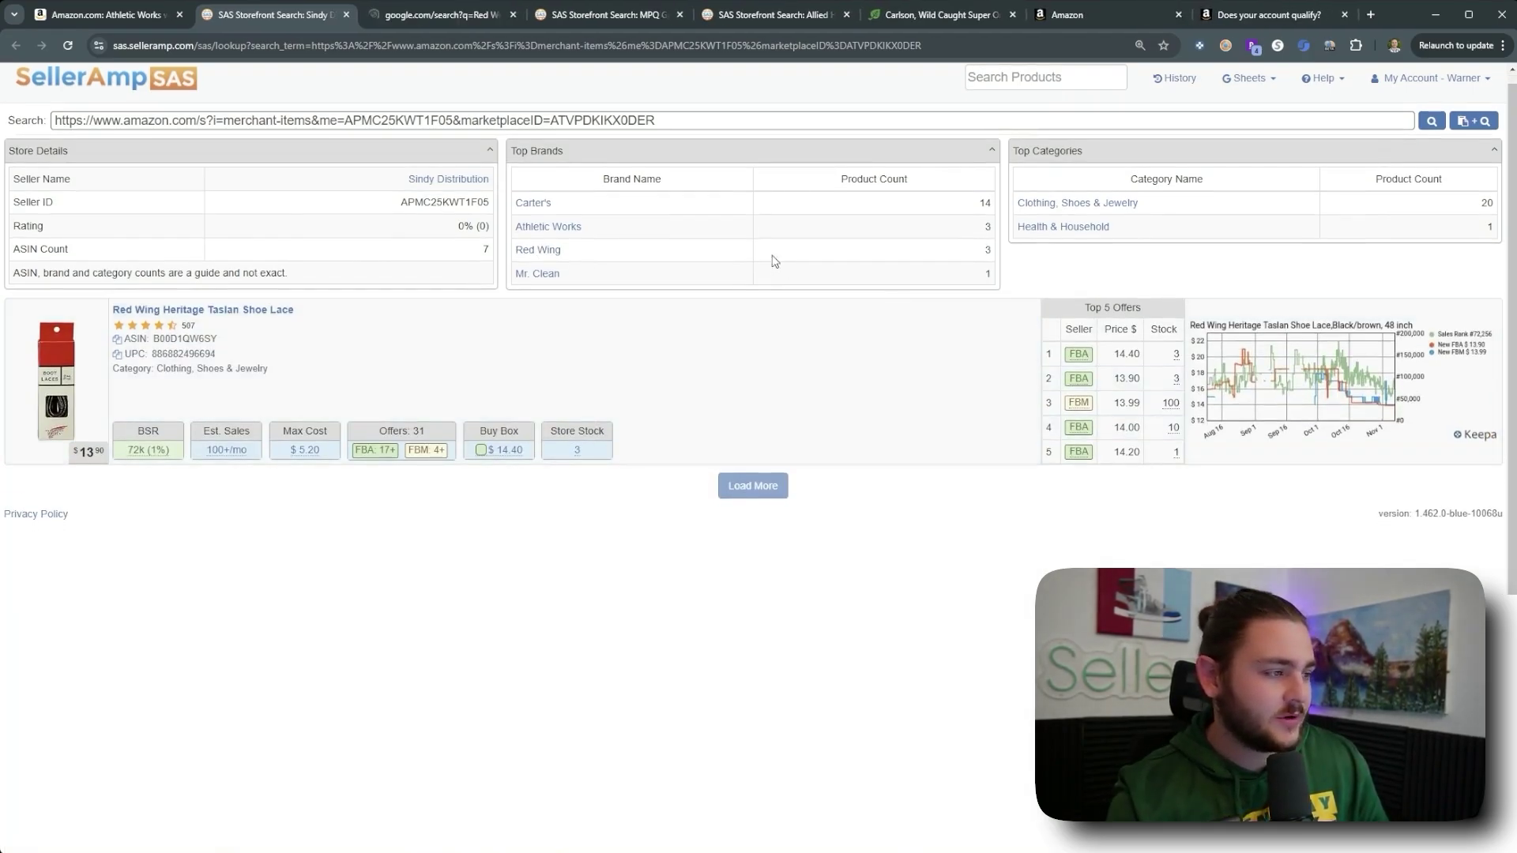
pyautogui.click(414, 16)
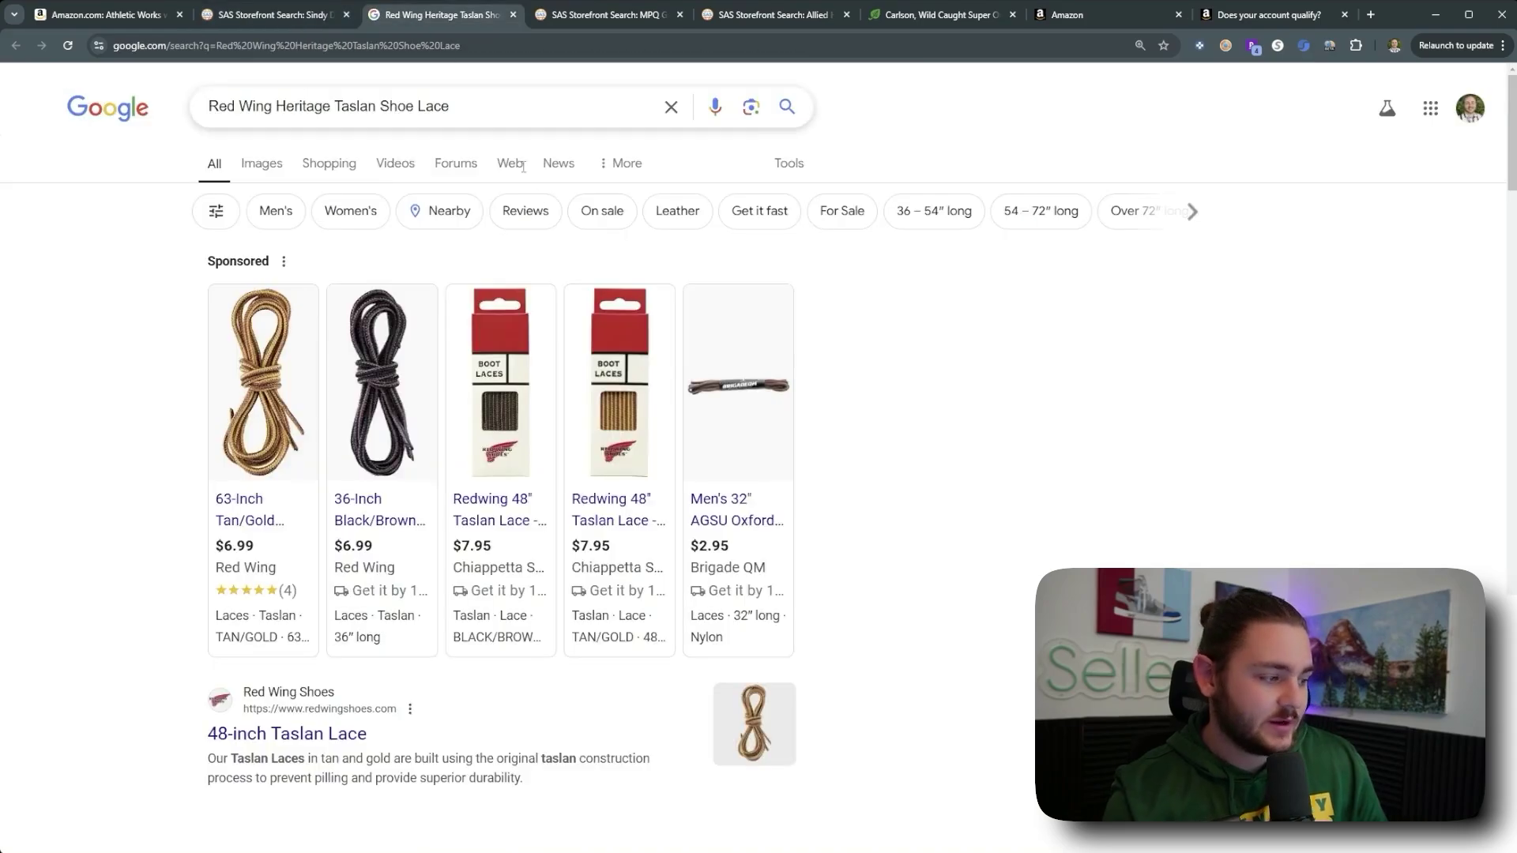
pyautogui.click(244, 16)
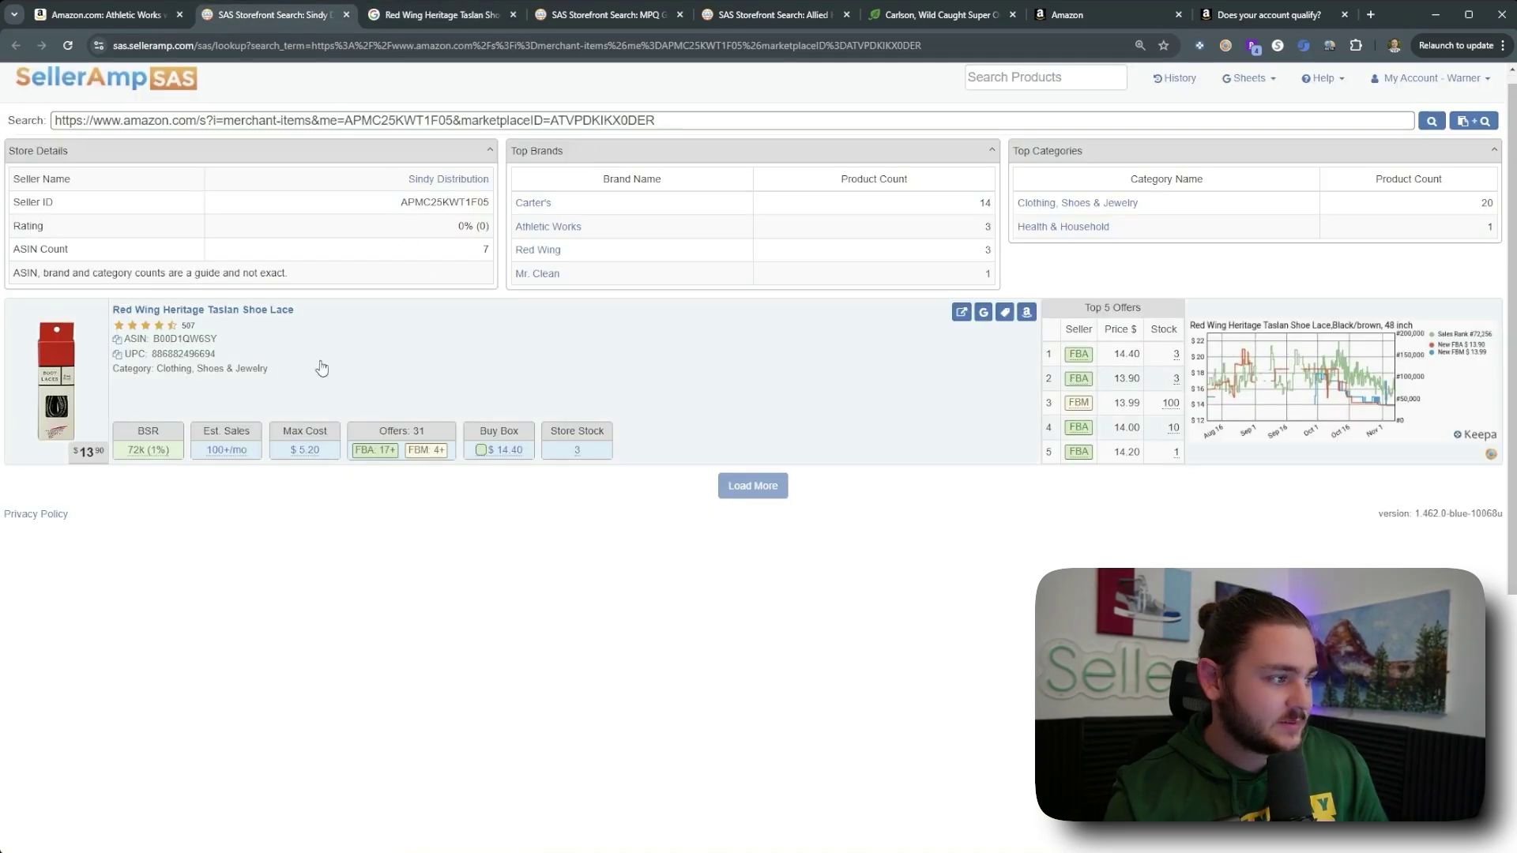
pyautogui.moveTo(308, 462)
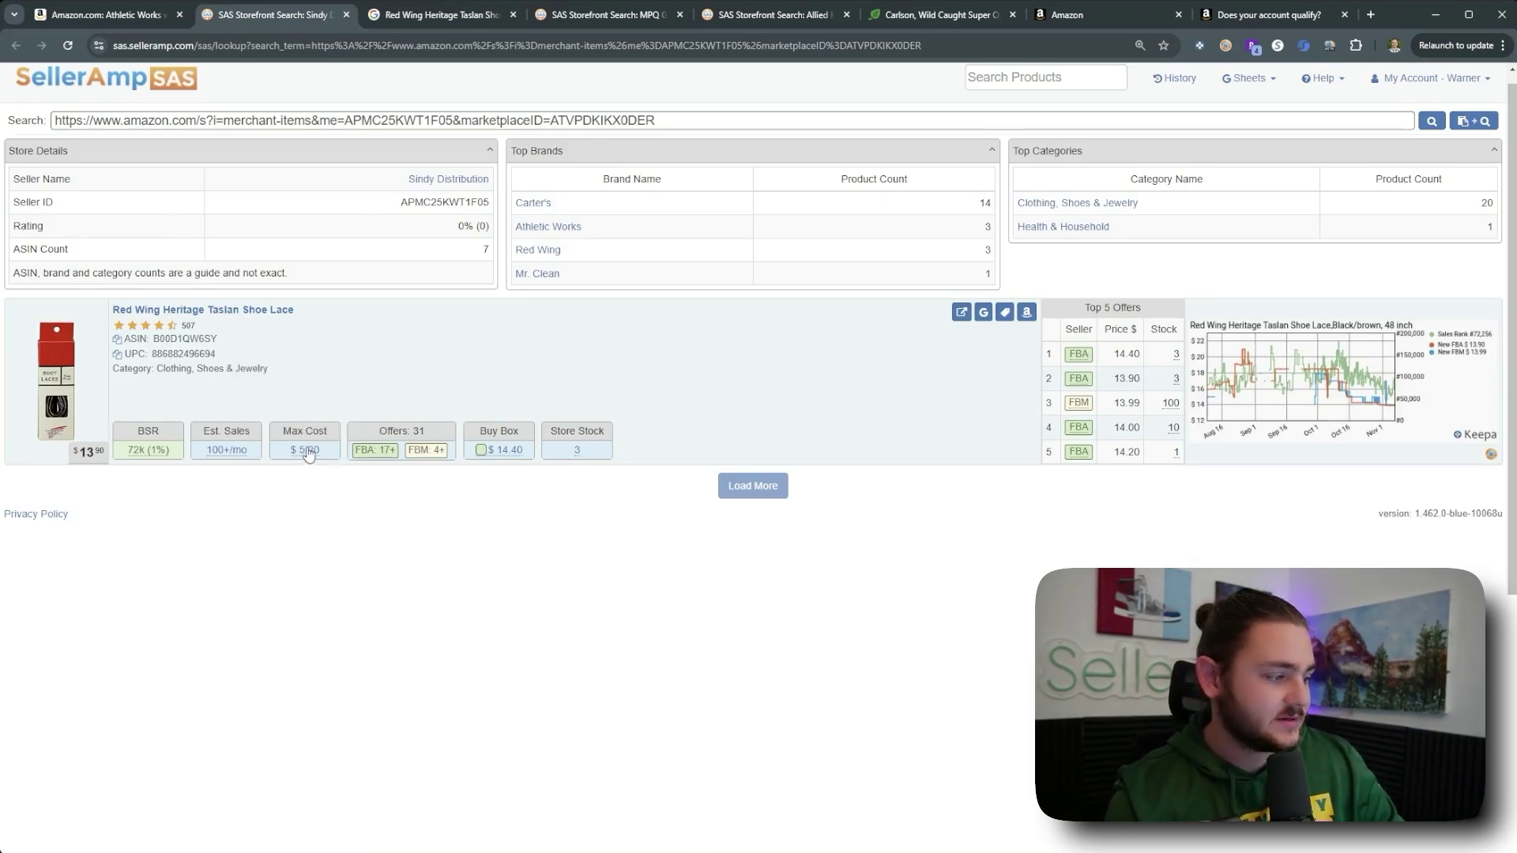
pyautogui.click(414, 16)
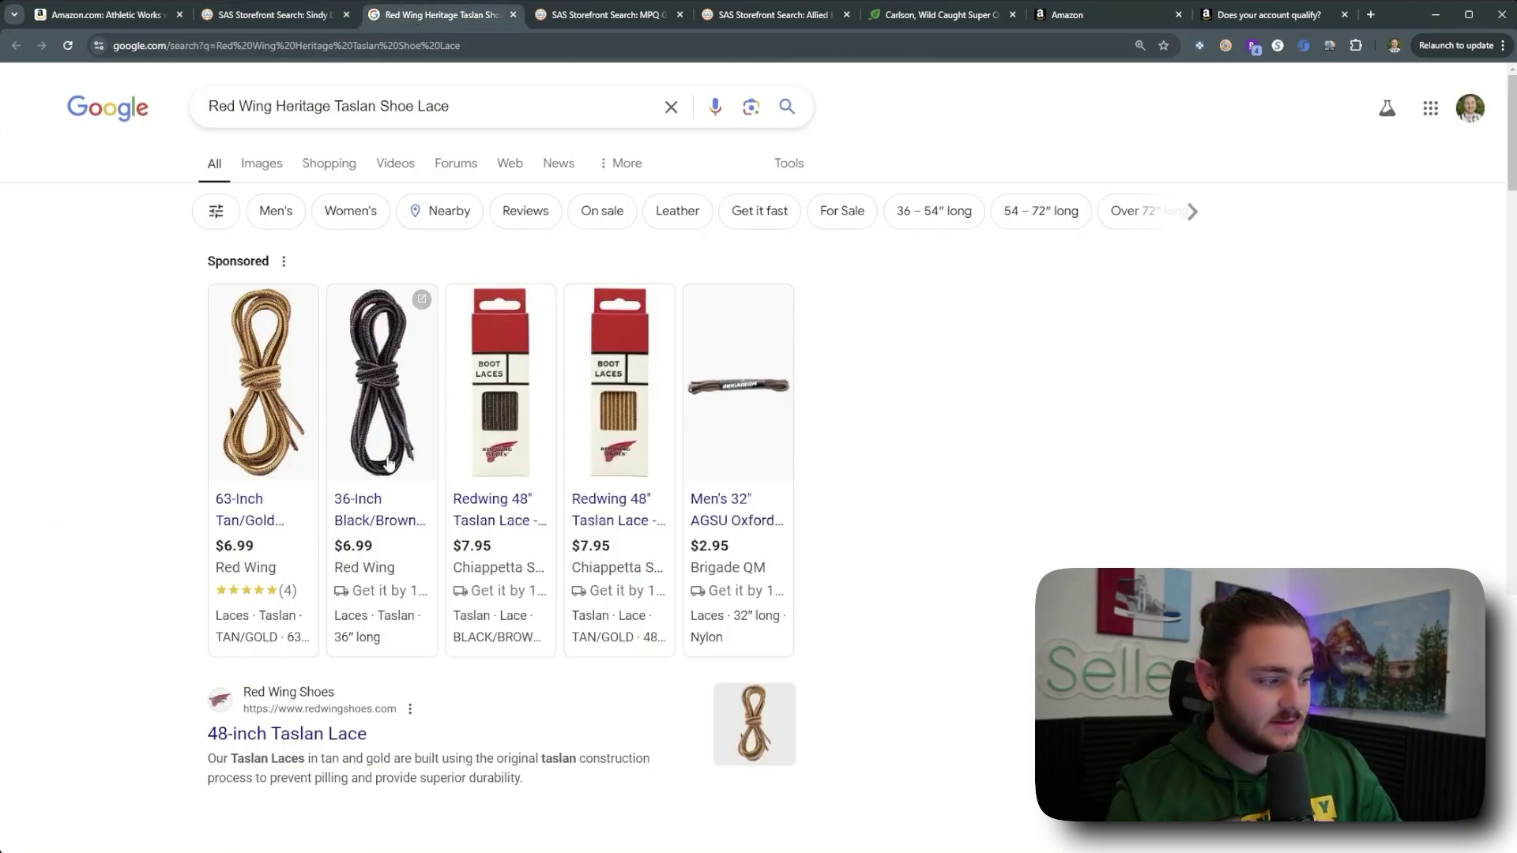
pyautogui.click(288, 16)
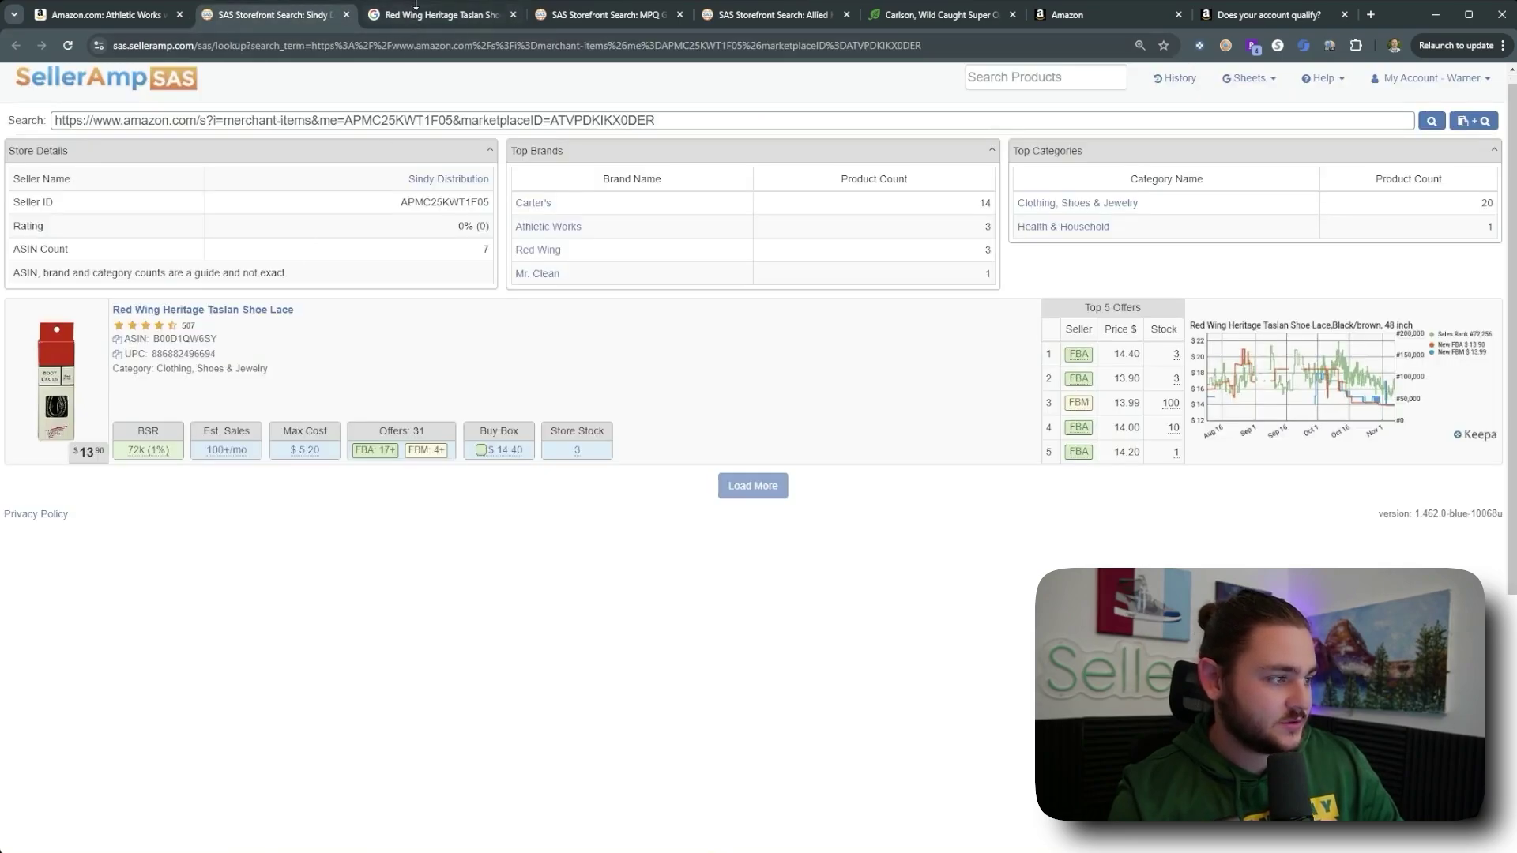
pyautogui.click(417, 6)
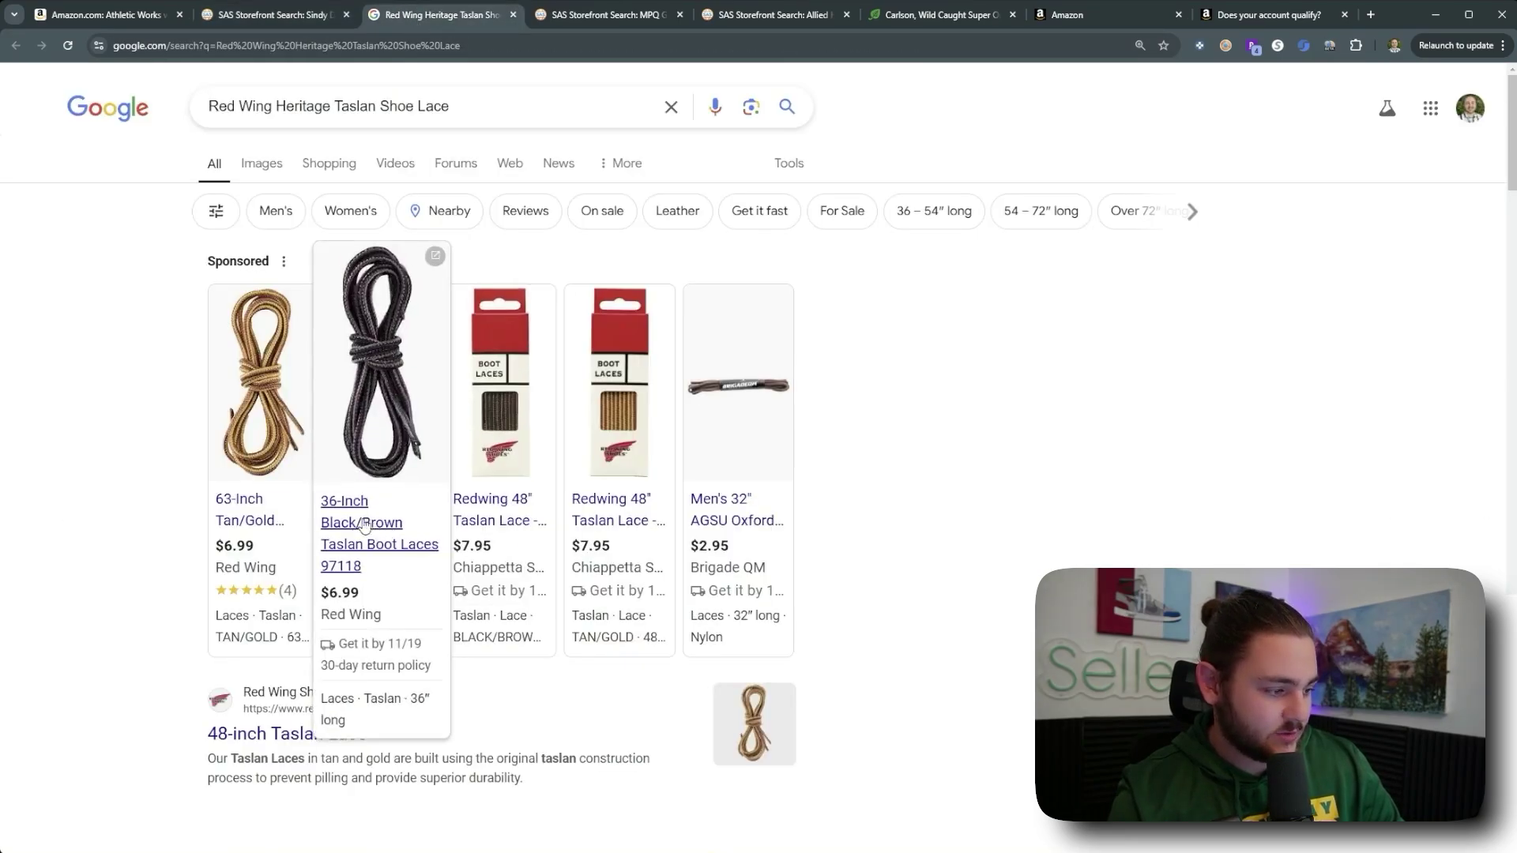
pyautogui.scroll(-7, 260, 521)
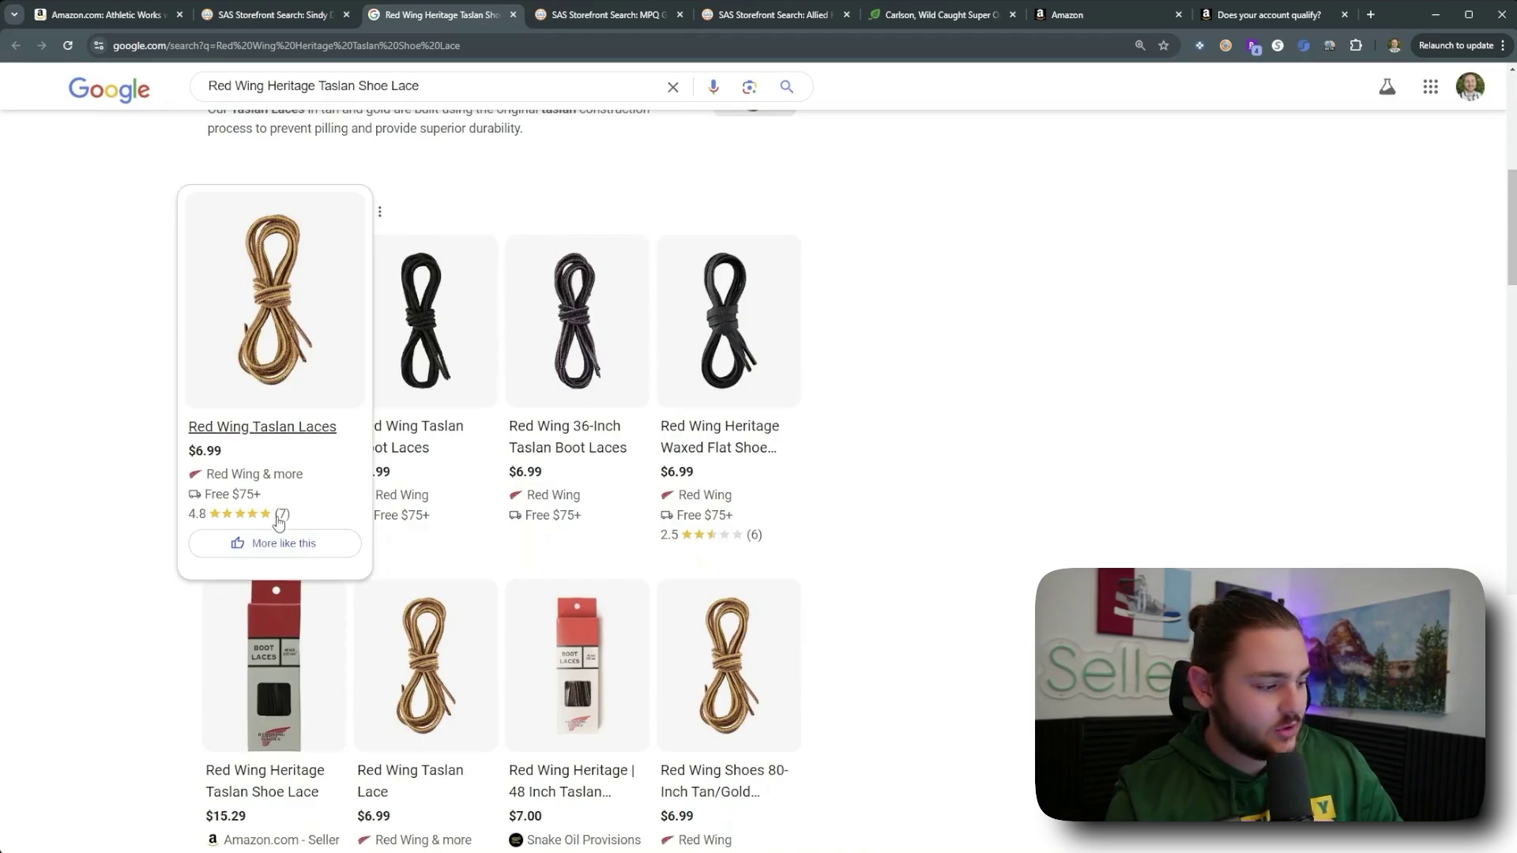
# Step: Filter the Sindy Distribution storefront's products by the Mr. Clean brand
pyautogui.click(553, 16)
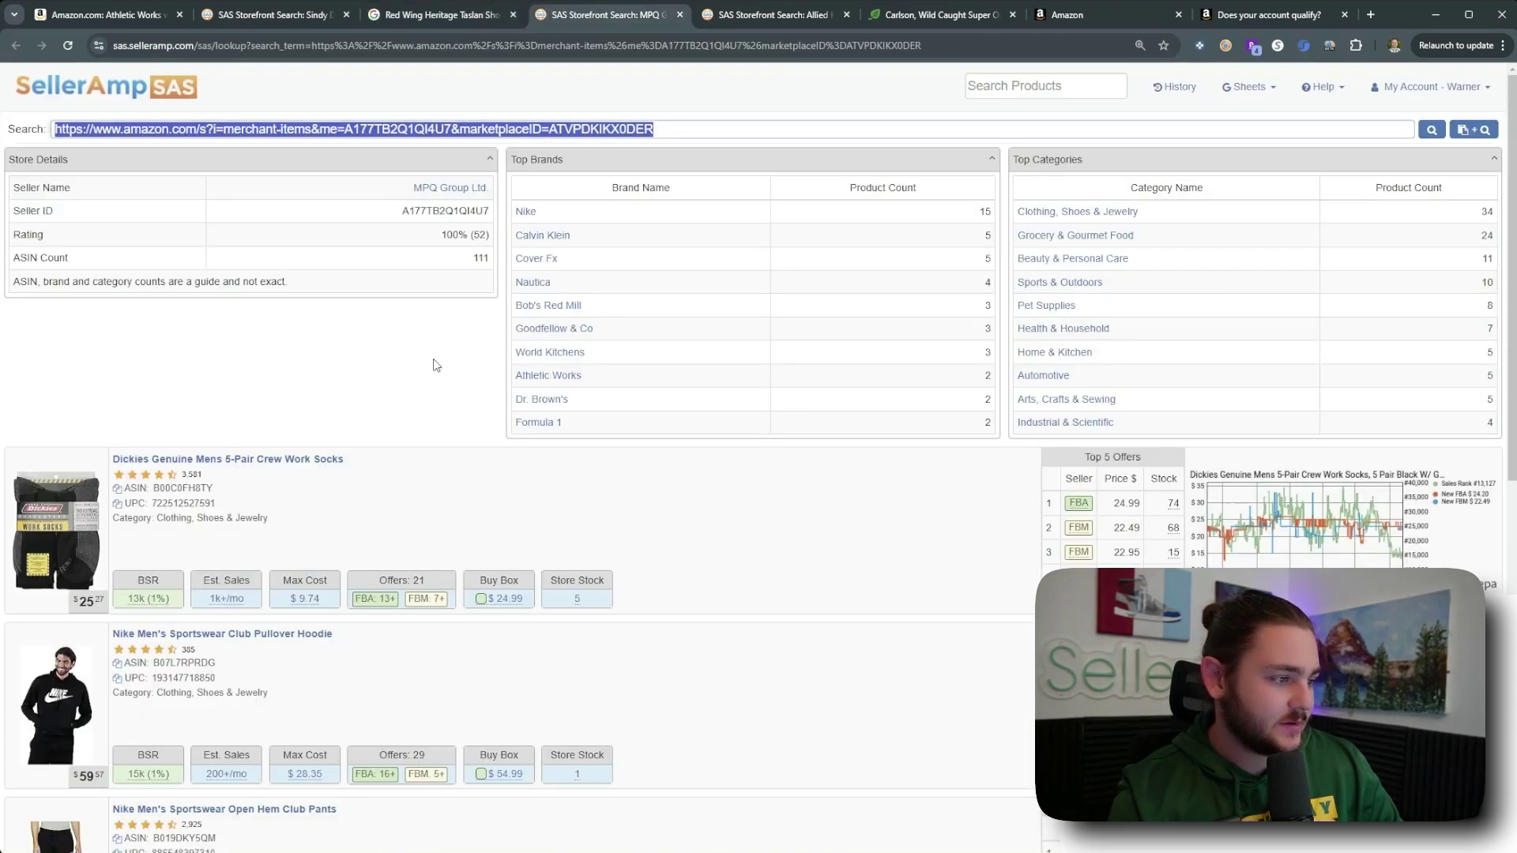
pyautogui.click(291, 12)
pyautogui.click(538, 275)
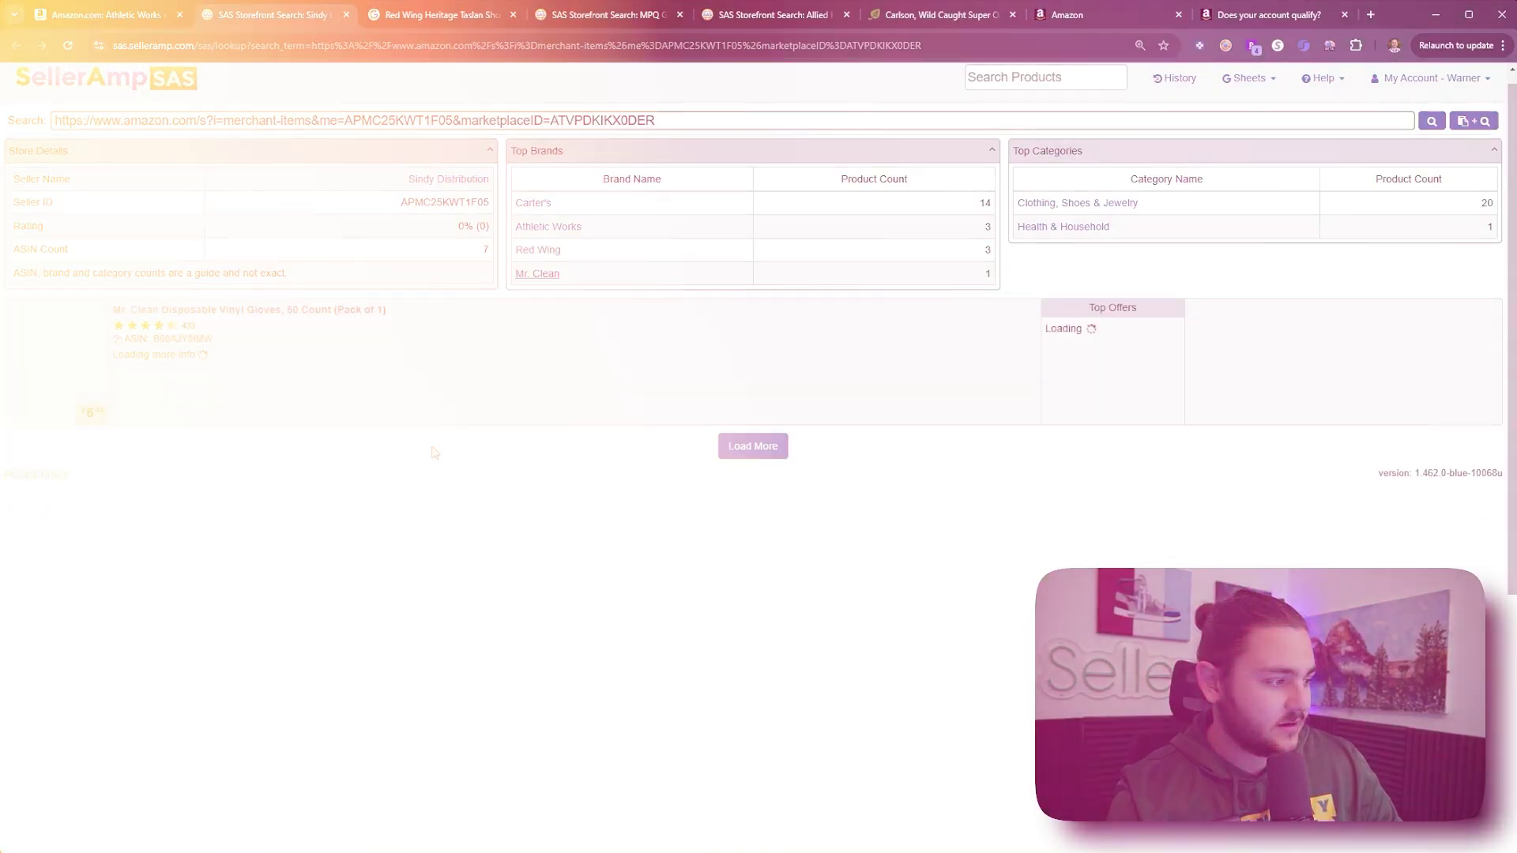
# Step: Switch to the MPQ Group Ltd. storefront search and filter its products by the Goodfellow & Co brand
pyautogui.click(616, 16)
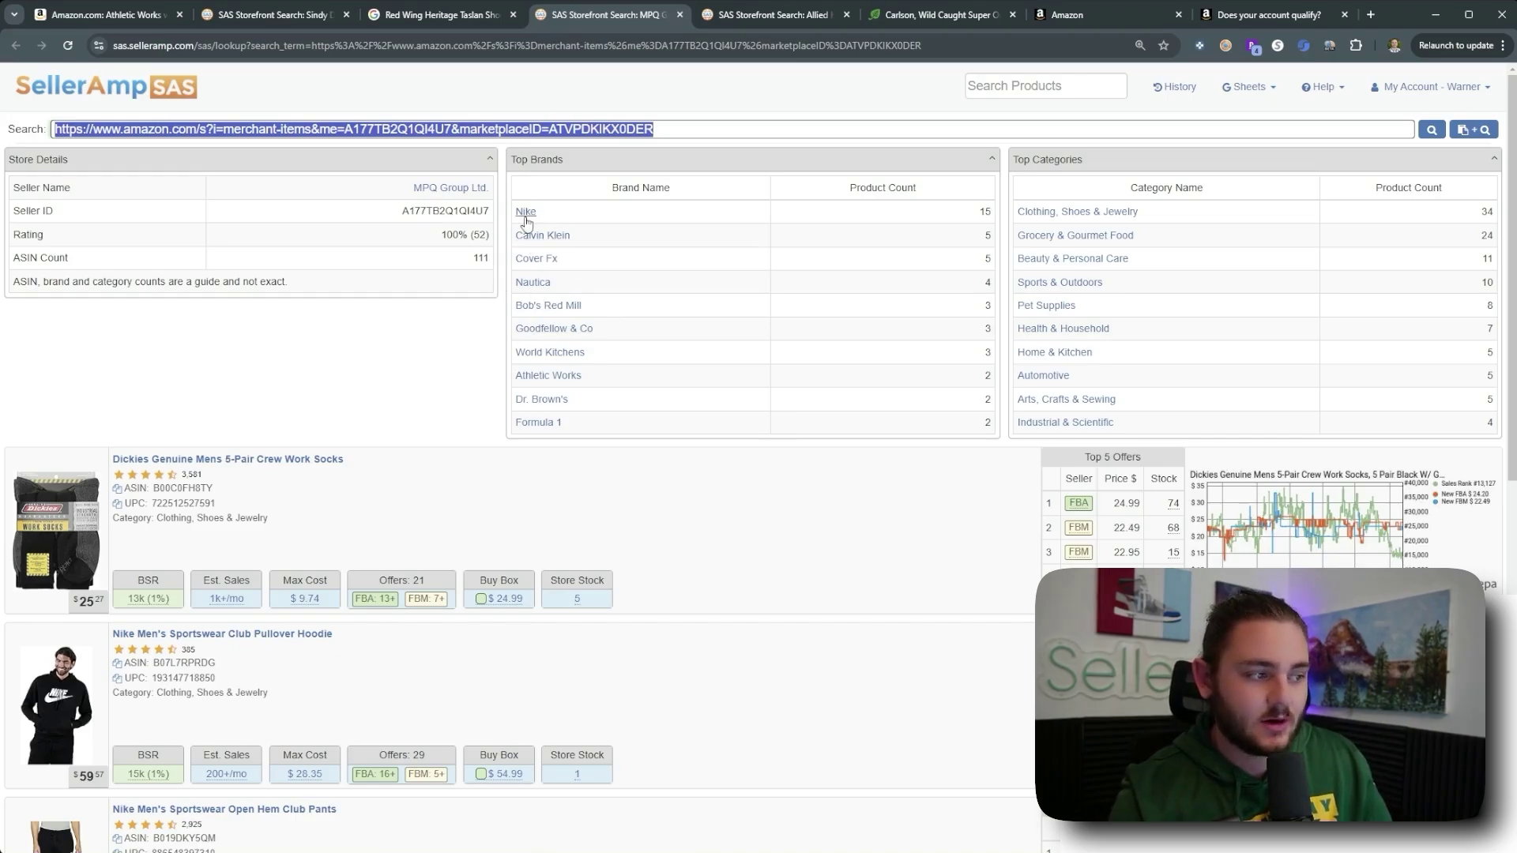
pyautogui.keyDown('ctrl'); pyautogui.click(549, 331); pyautogui.keyUp('ctrl')
pyautogui.click(665, 21)
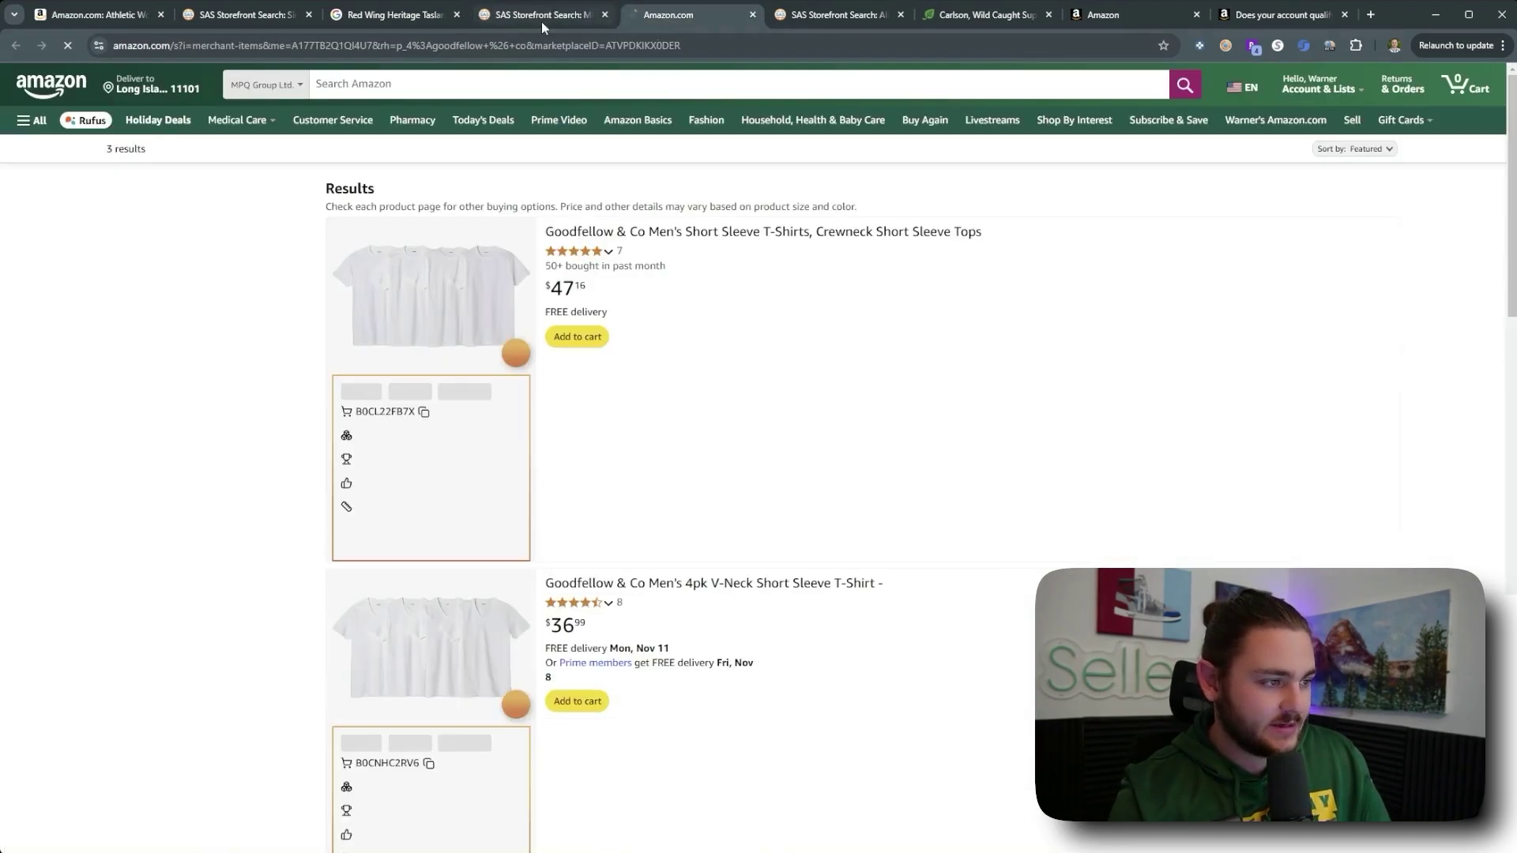
pyautogui.hotkey('ctrl', 'shift', 'Tab')
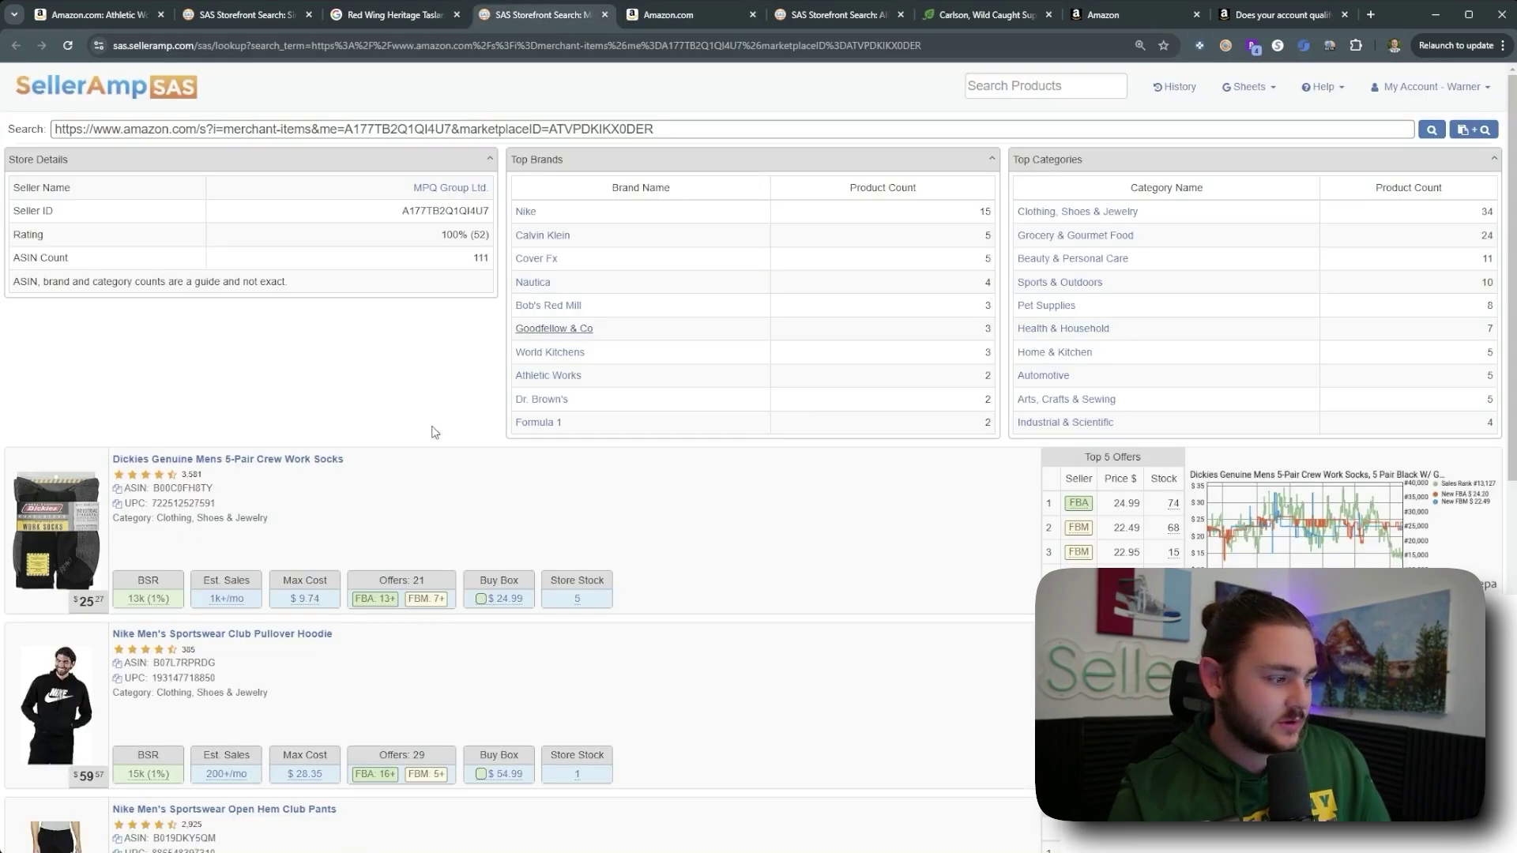
pyautogui.click(561, 330)
pyautogui.scroll(-2, 417, 371)
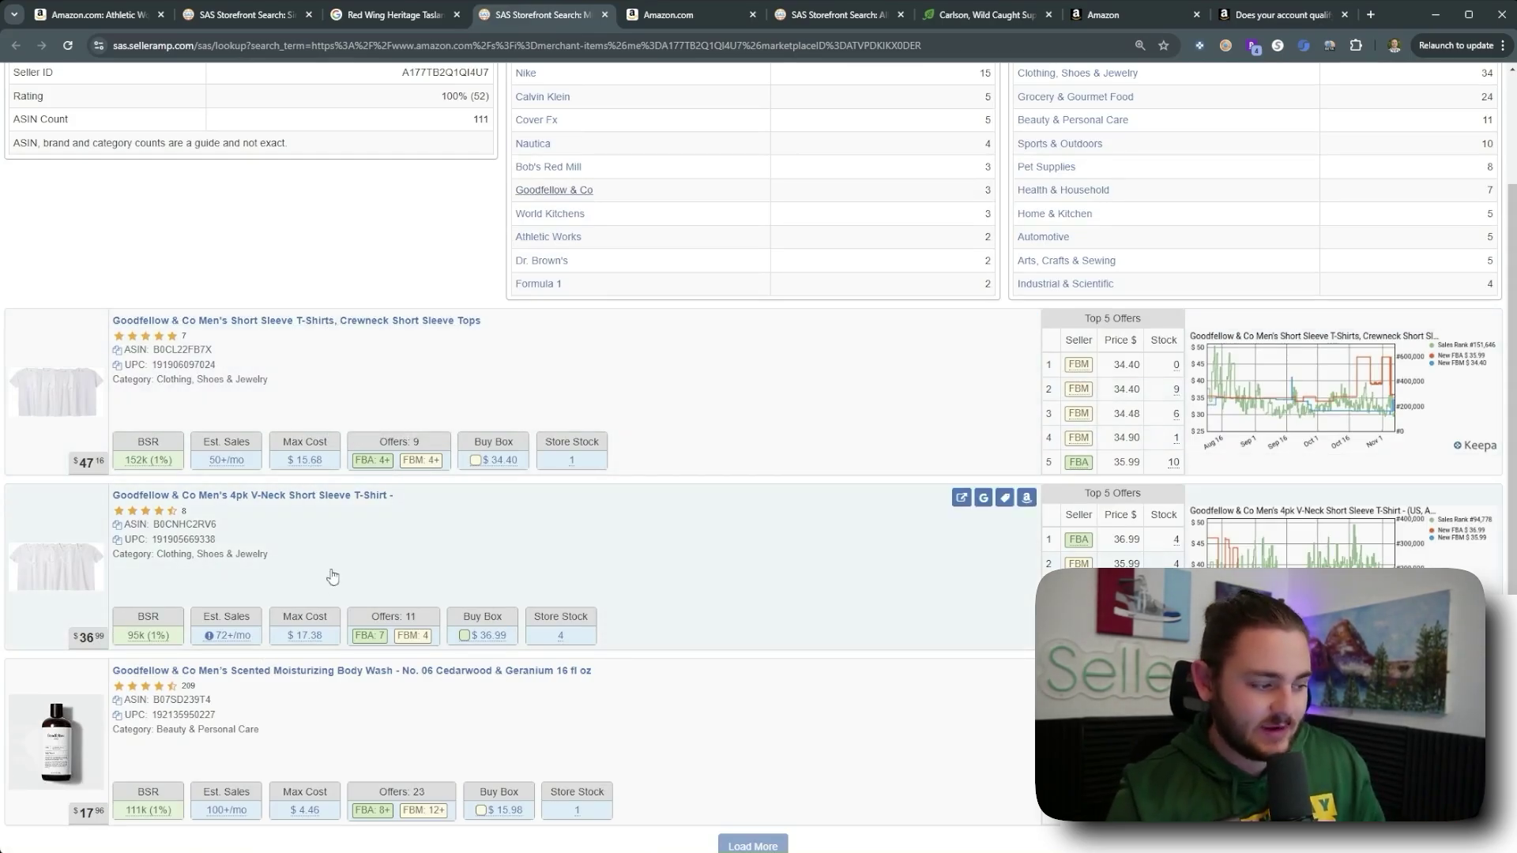
# Step: Search Google for the Goodfellow & Co Men's 4pk V-Neck T-shirt and open its Target listing in another tab
pyautogui.click(983, 498)
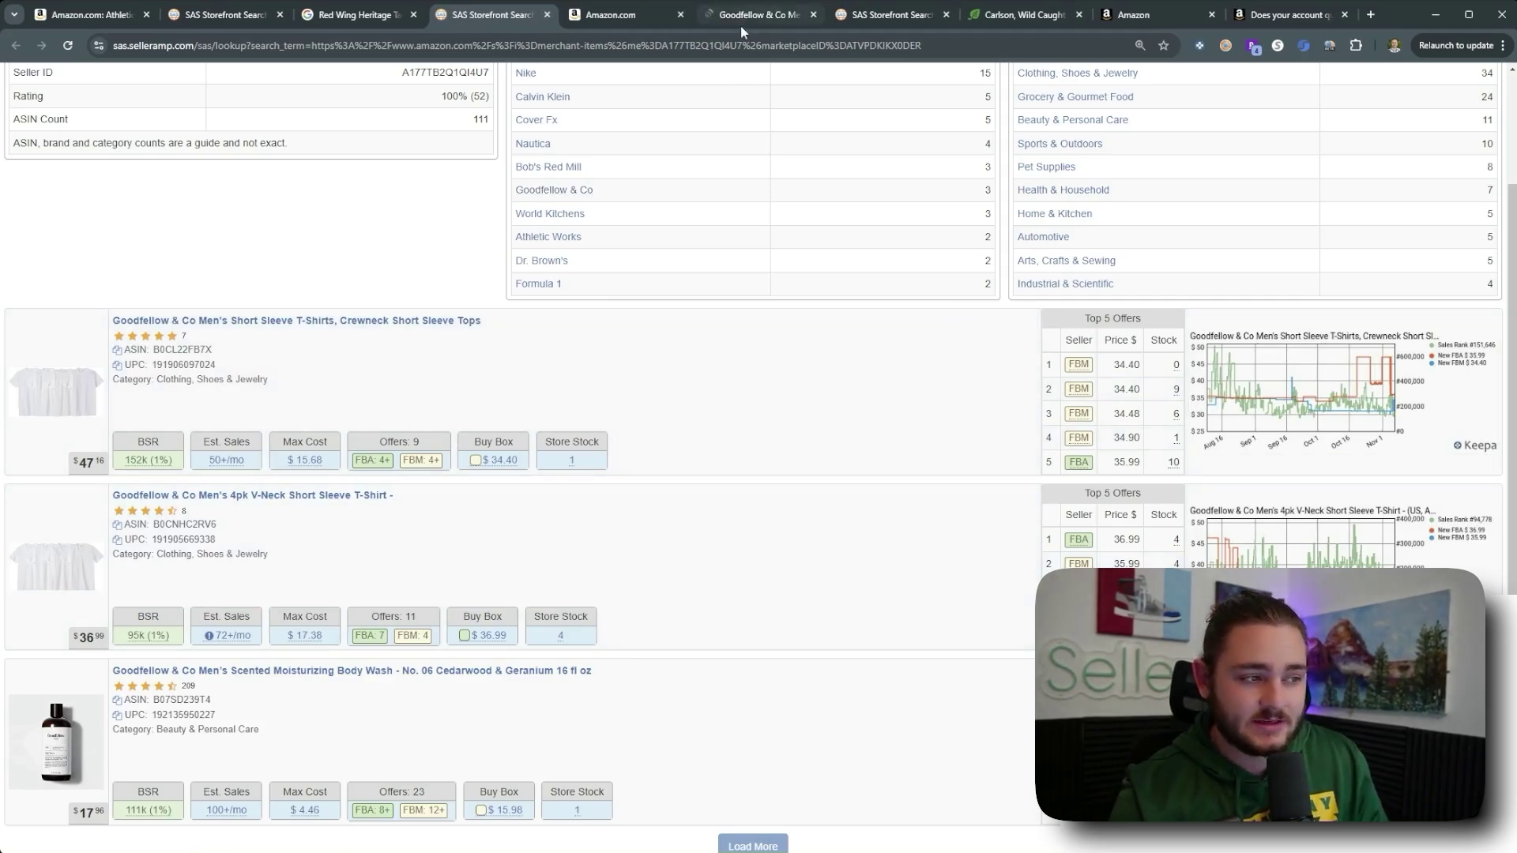
pyautogui.moveTo(741, 25); pyautogui.dragTo(618, 19)
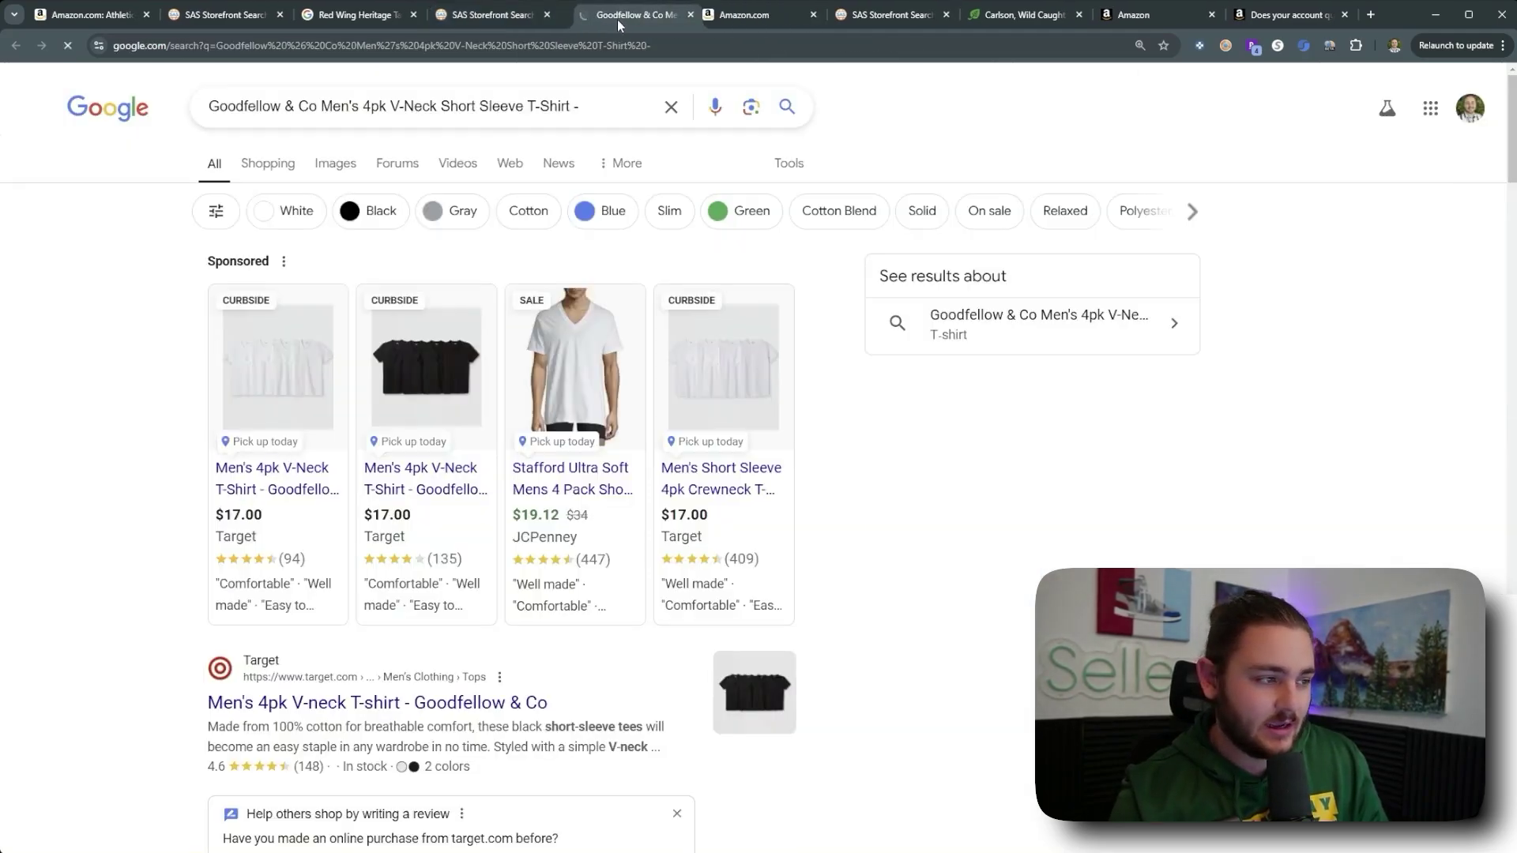
pyautogui.click(281, 489)
# Step: Compare the V-neck T-shirt pack's offers and maximum cost in the MPQ Group storefront with the price on the Target product page
pyautogui.click(457, 17)
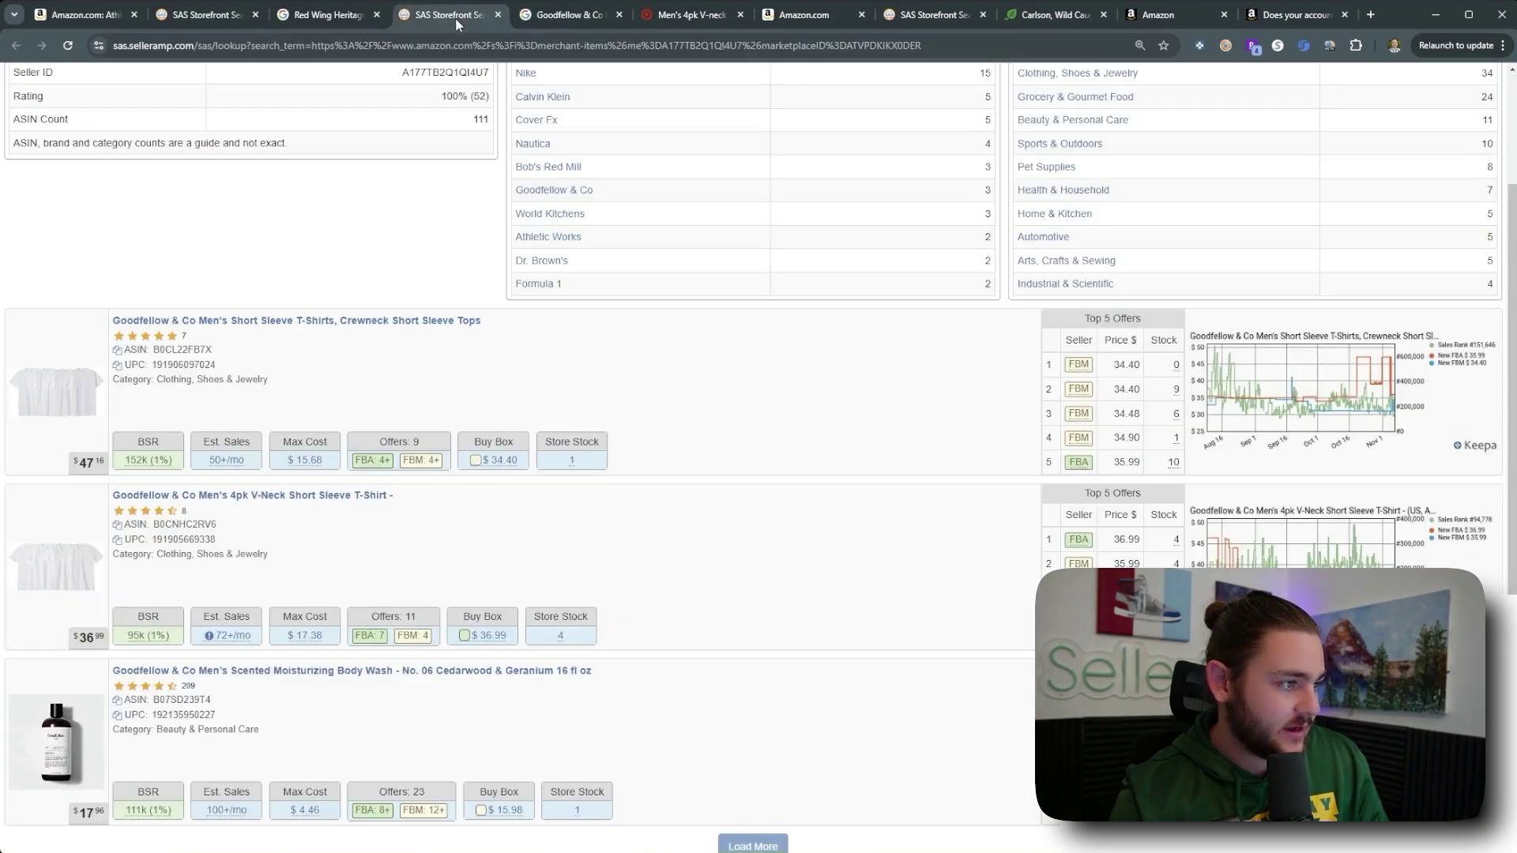
pyautogui.scroll(-1, 1278, 545)
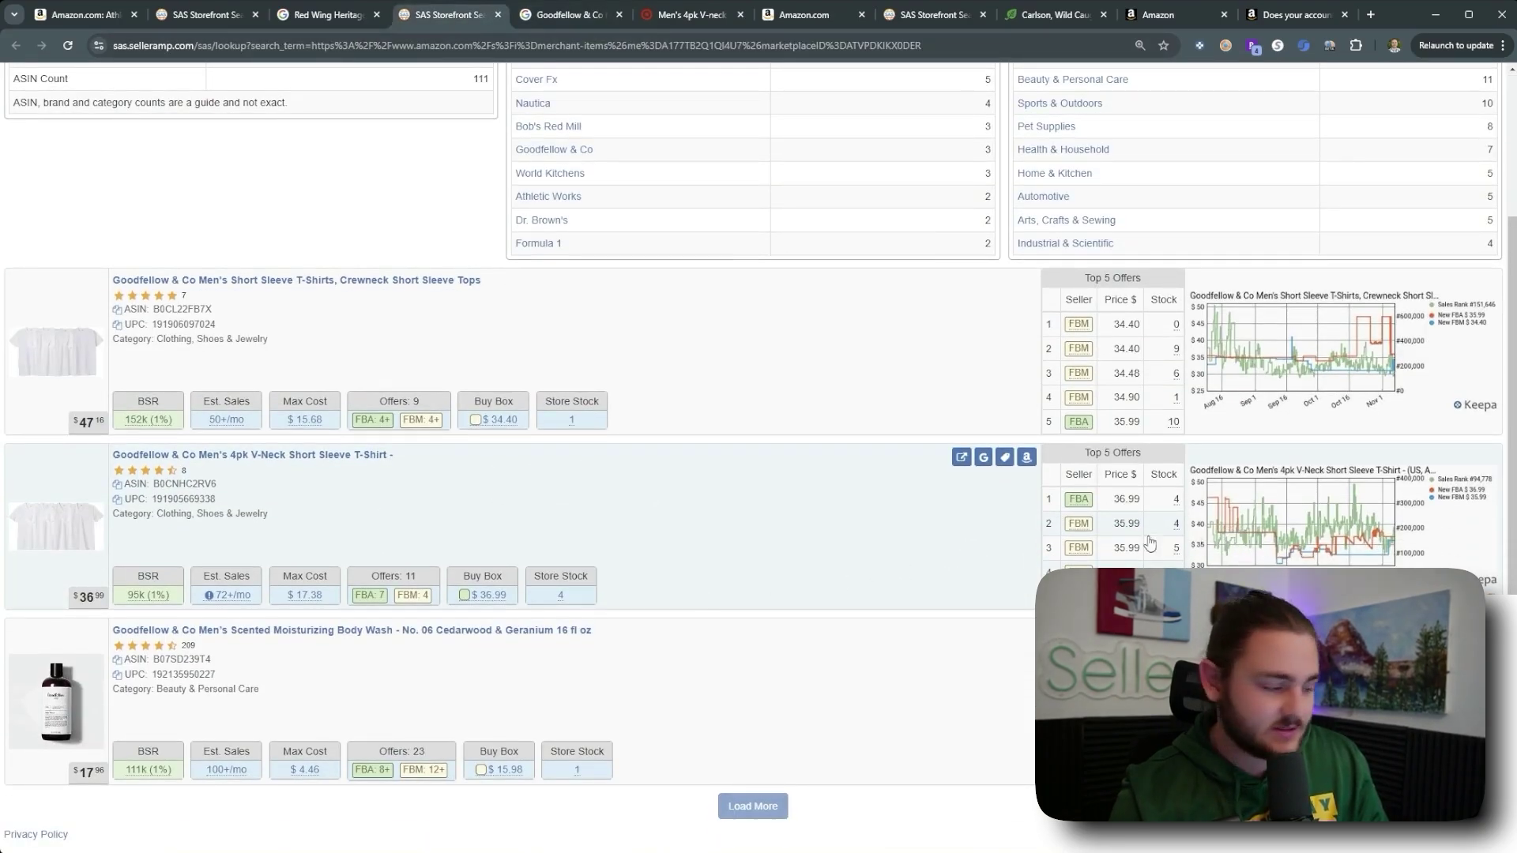
pyautogui.scroll(1, 1033, 443)
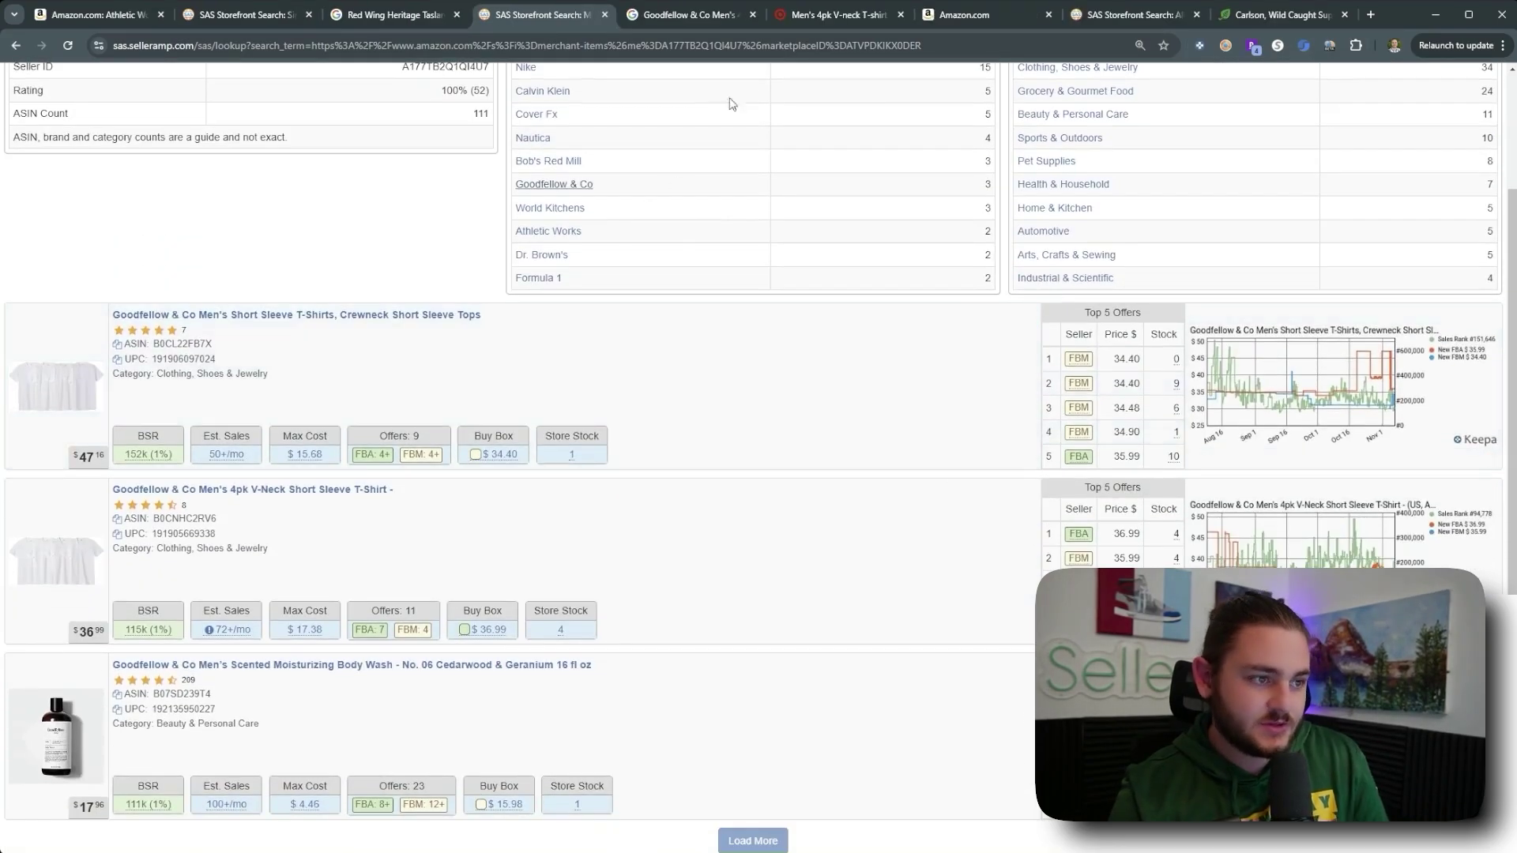
pyautogui.click(872, 23)
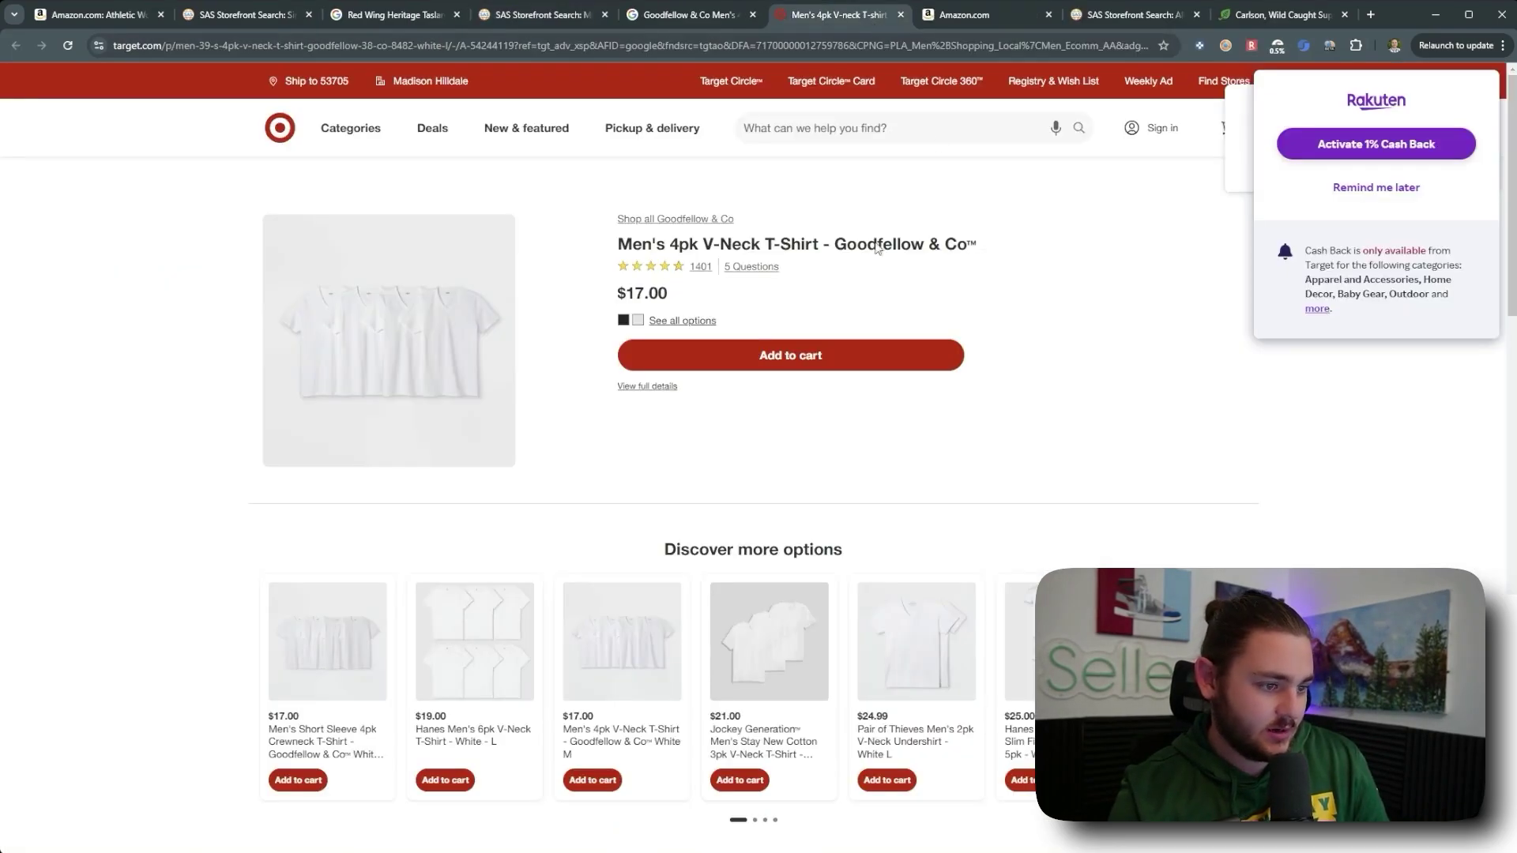
pyautogui.click(721, 348)
pyautogui.click(1103, 297)
pyautogui.click(690, 316)
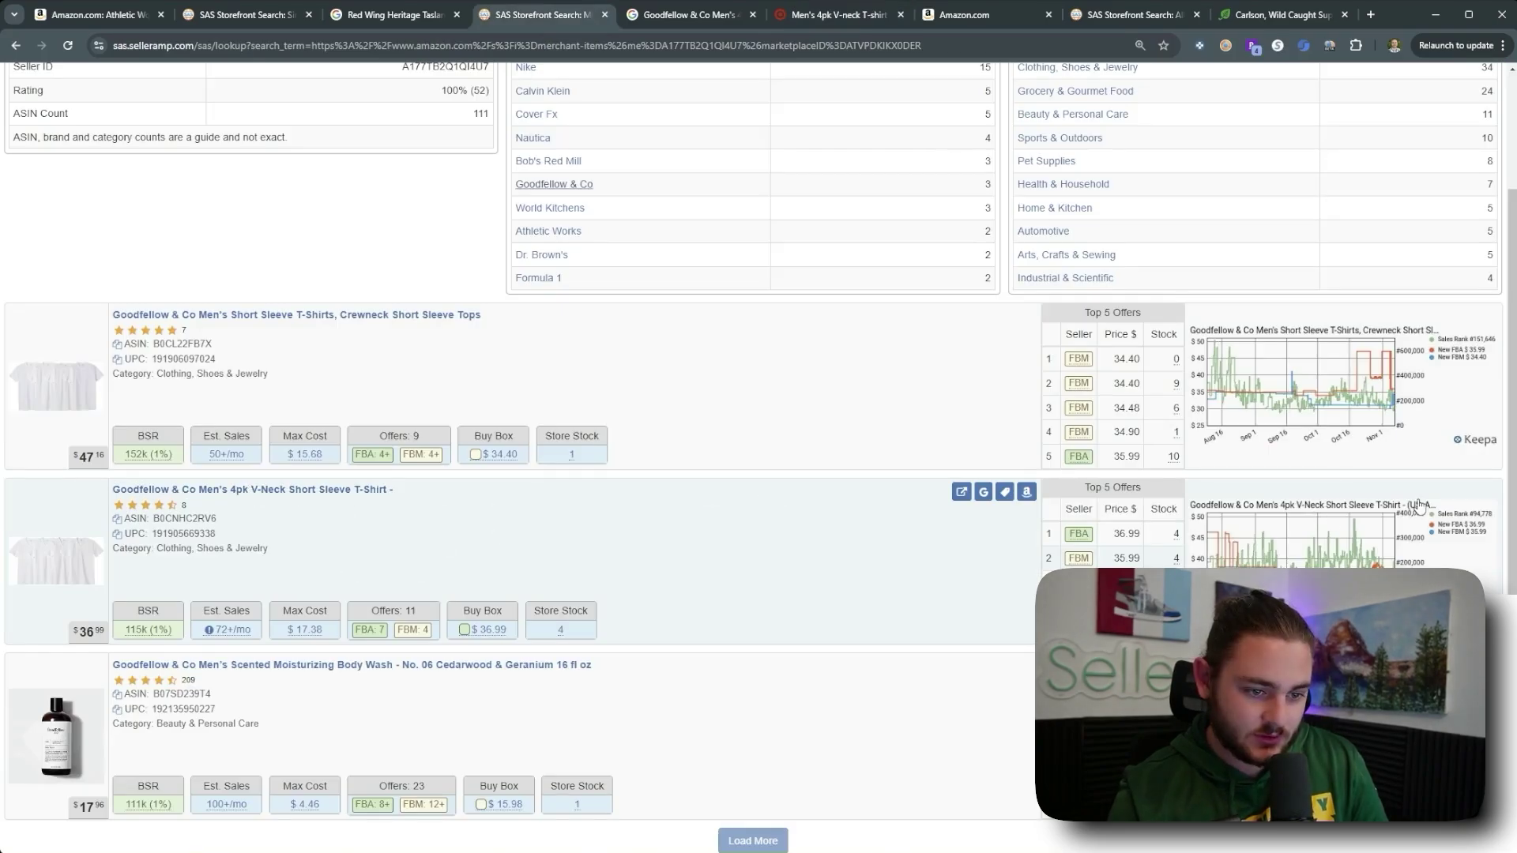
# Step: Open the Goodfellow & Co V-neck pack's Amazon page, dismiss the cash-back offer, and select size M on the pack's Target page
pyautogui.click(1025, 491)
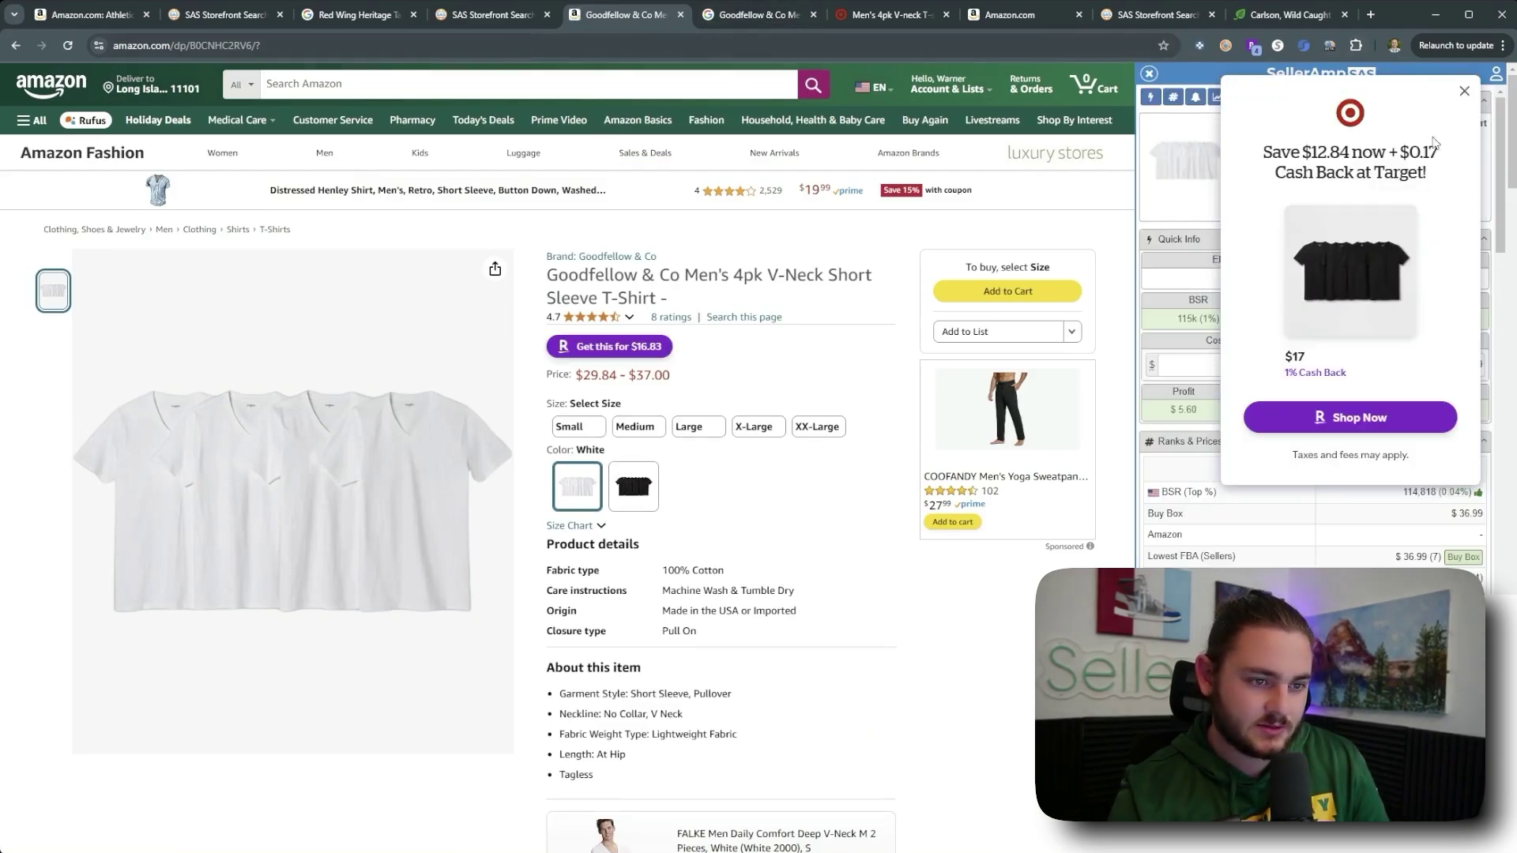
pyautogui.click(1463, 92)
pyautogui.click(751, 14)
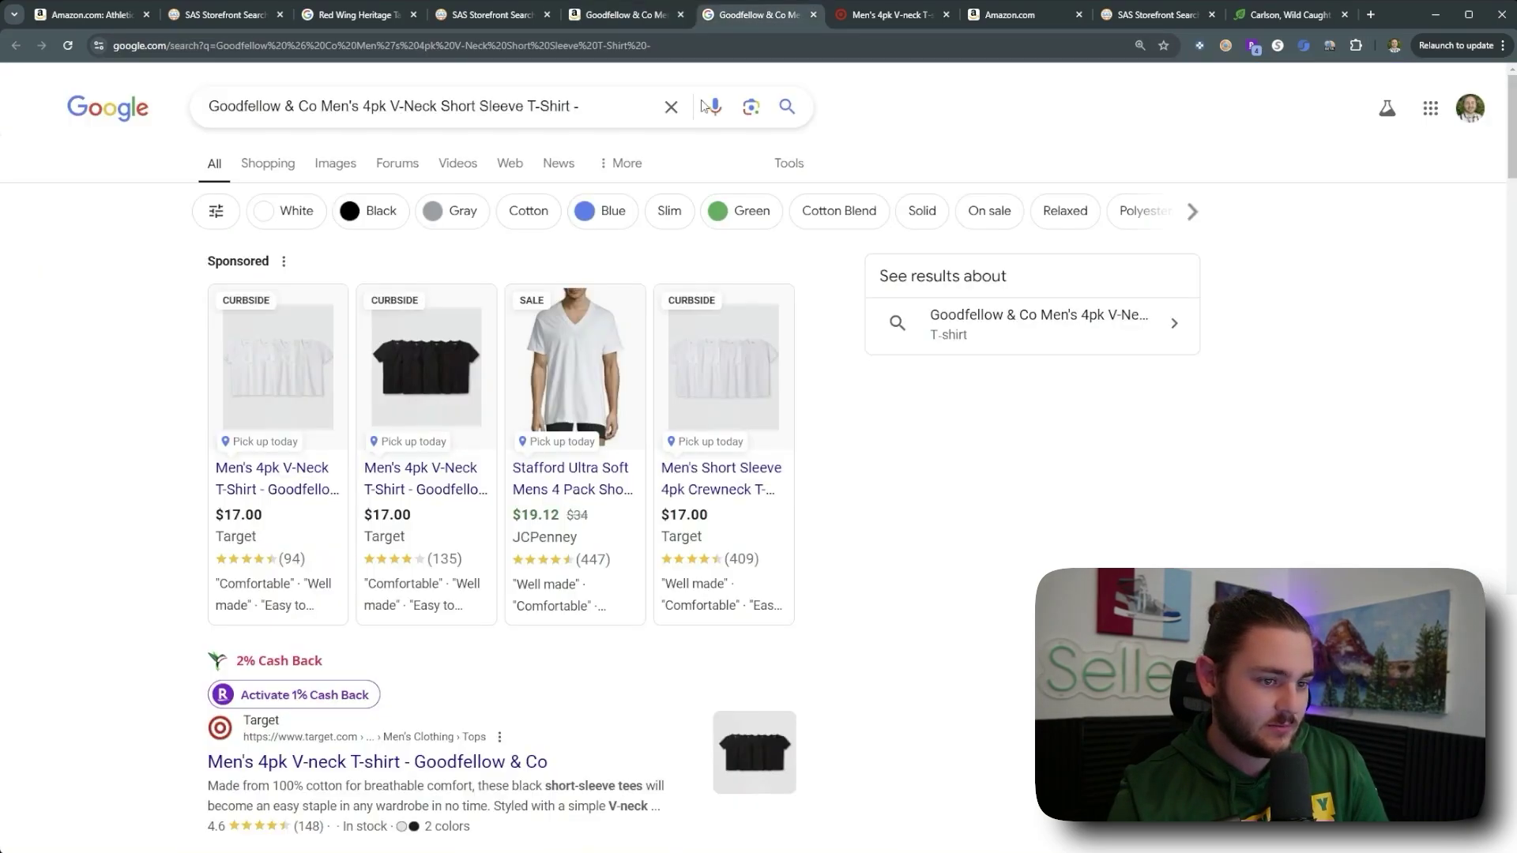
pyautogui.click(883, 18)
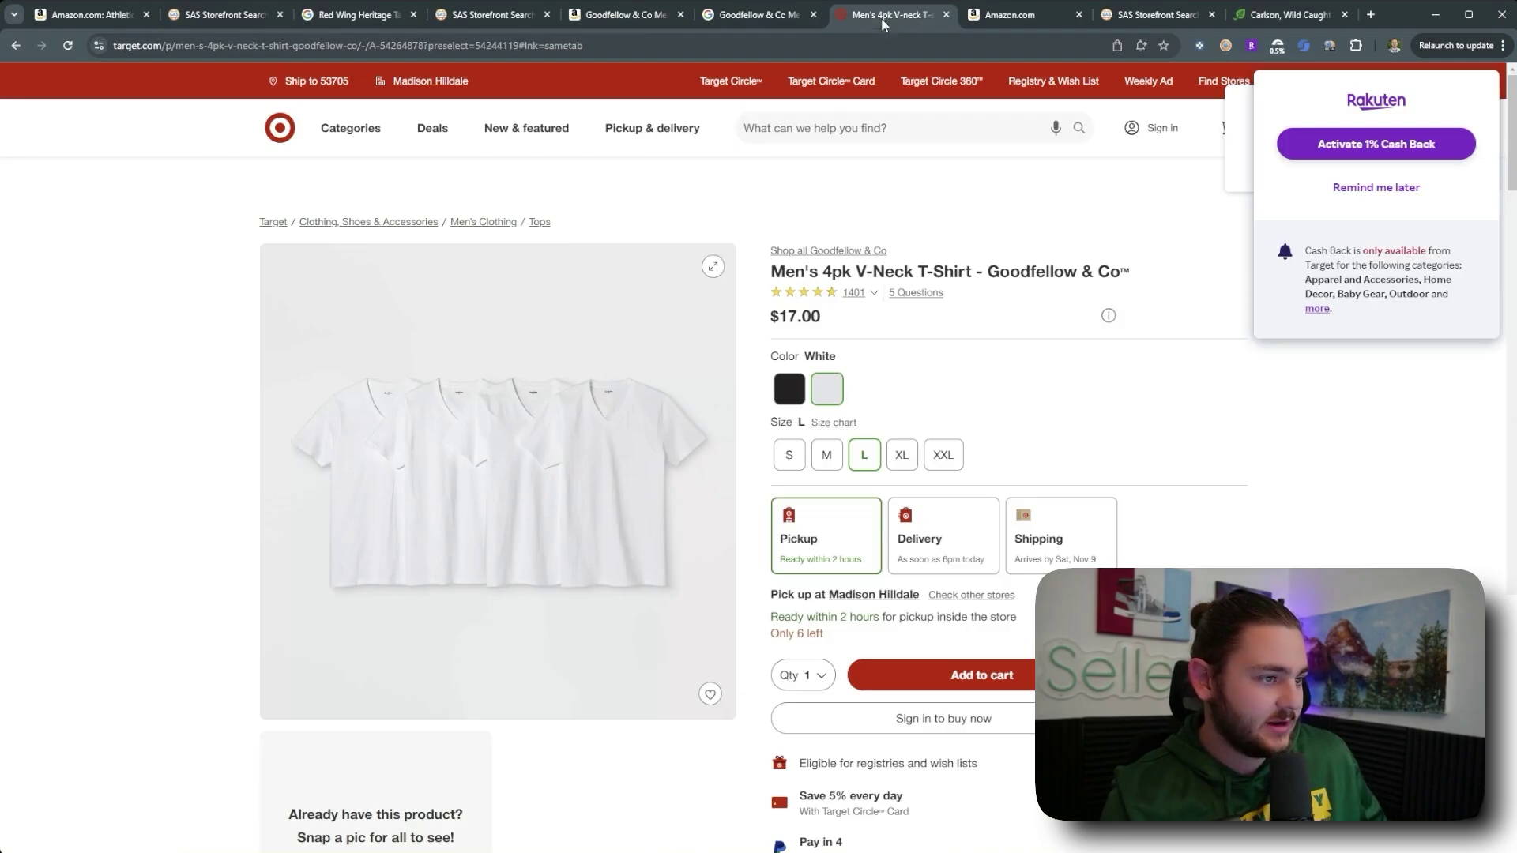
pyautogui.click(826, 454)
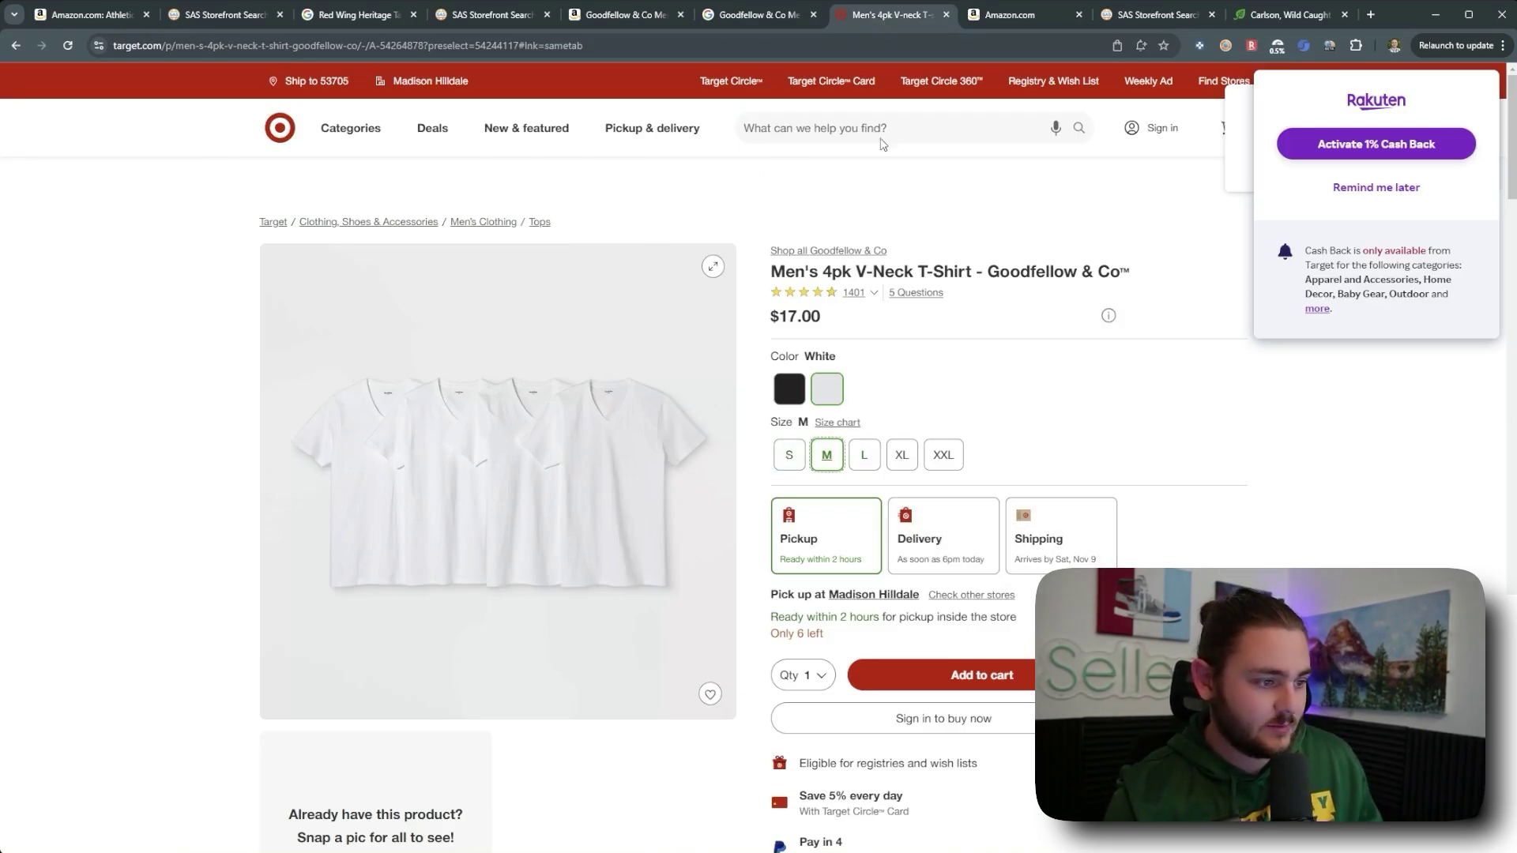
# Step: Return to the MPQ Group Ltd. storefront search and filter its products by the Athletic Works brand
pyautogui.click(493, 14)
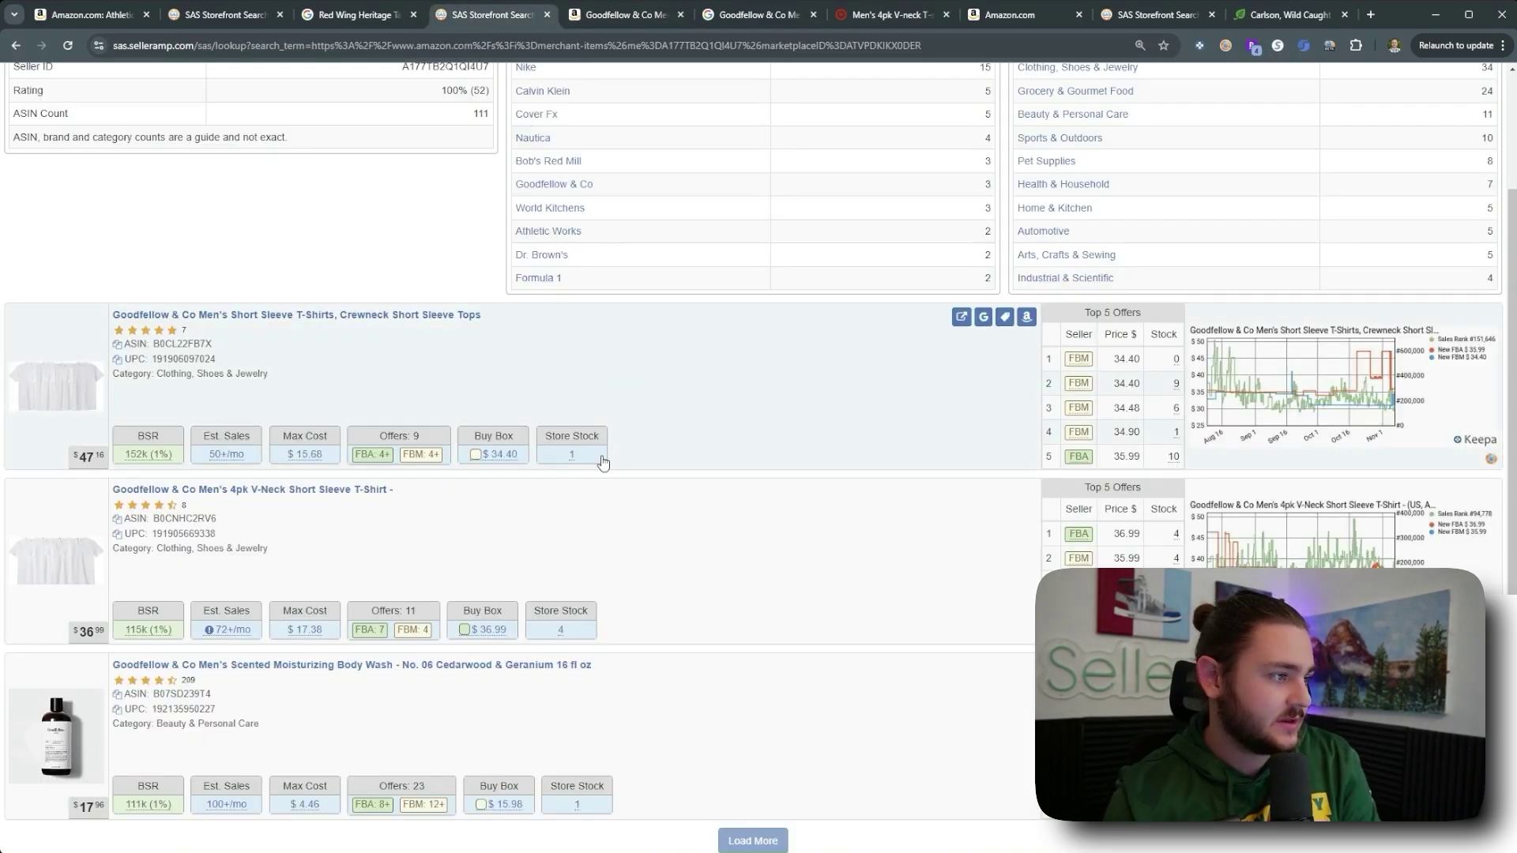
pyautogui.scroll(-1, 320, 632)
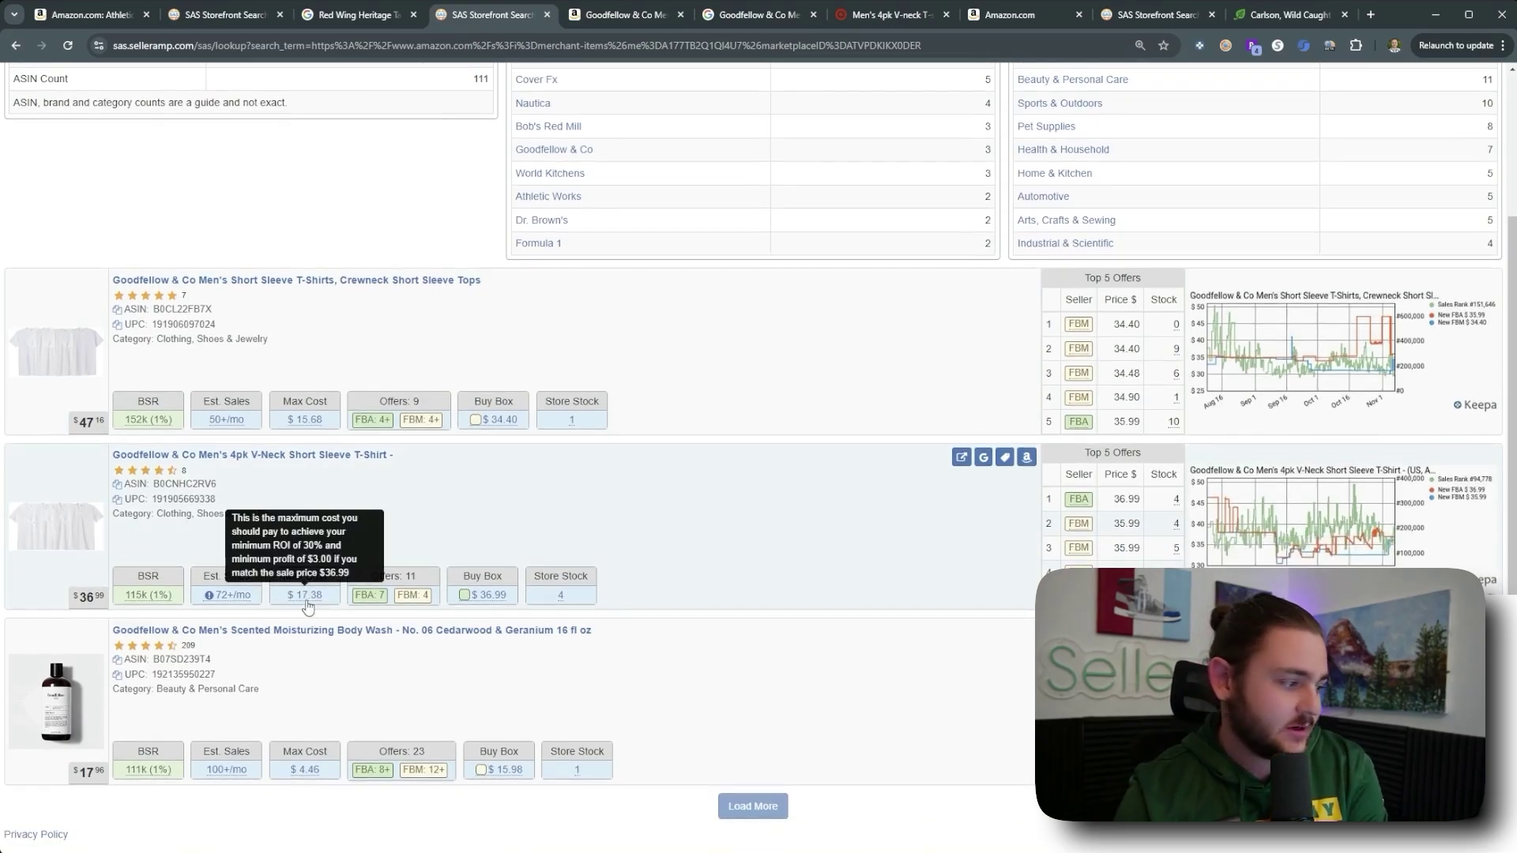
pyautogui.scroll(4, 553, 324)
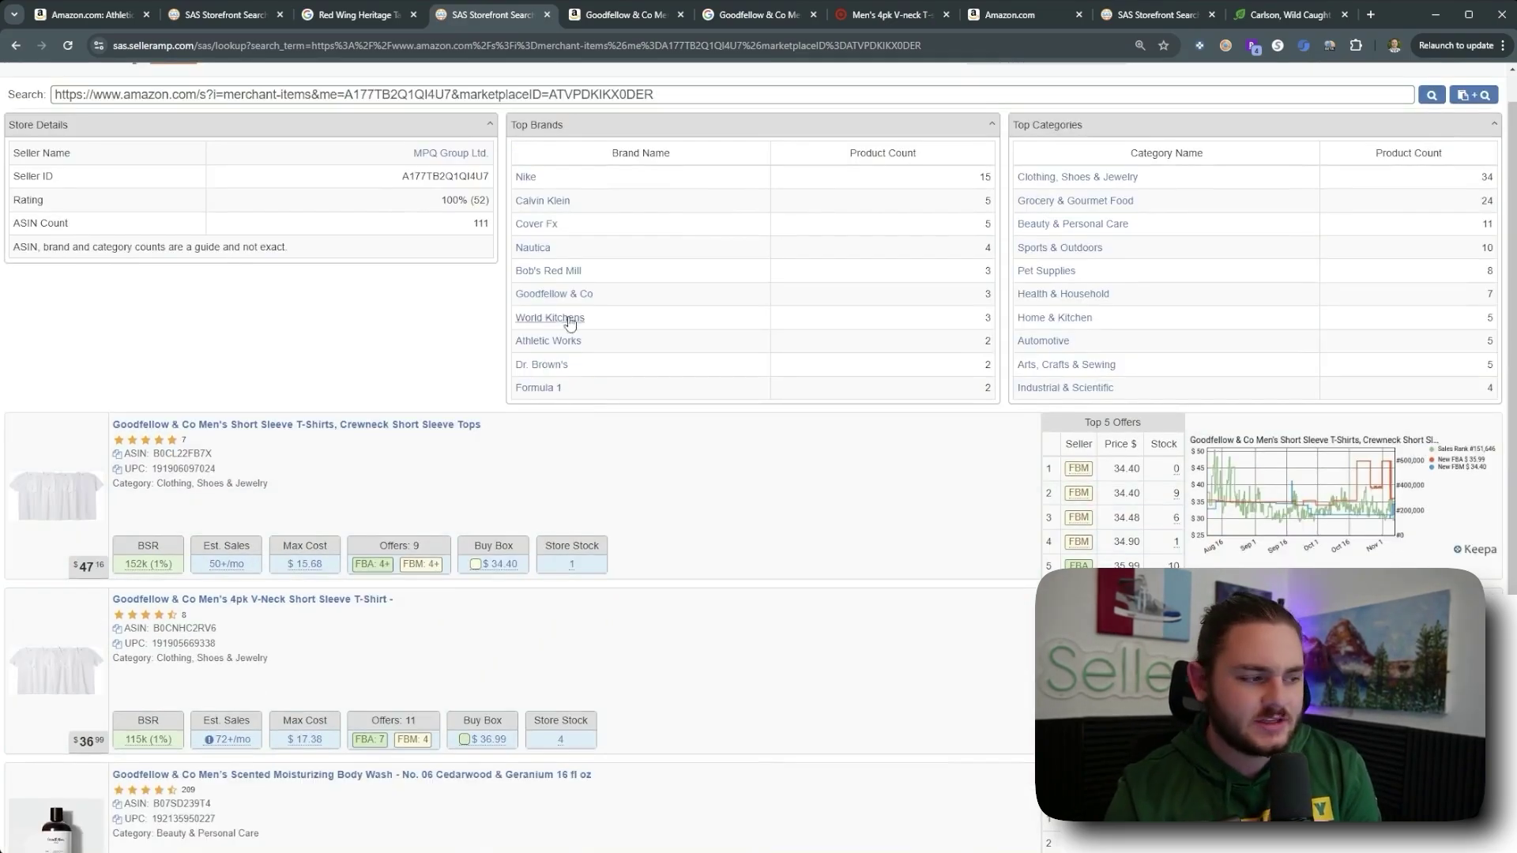
pyautogui.scroll(-2, 506, 415)
pyautogui.scroll(-1, 433, 419)
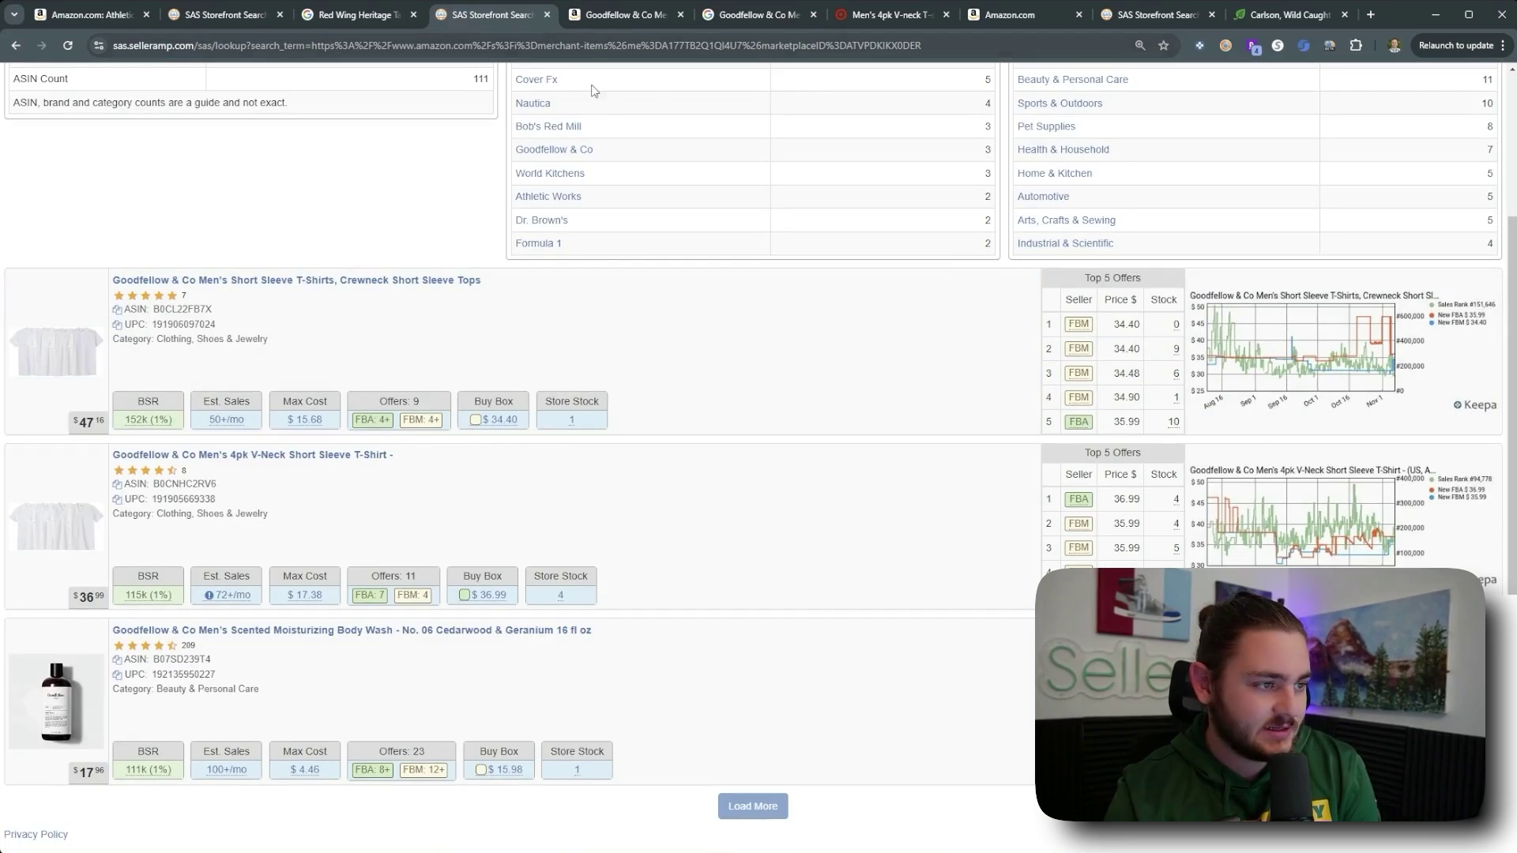
pyautogui.scroll(2, 545, 333)
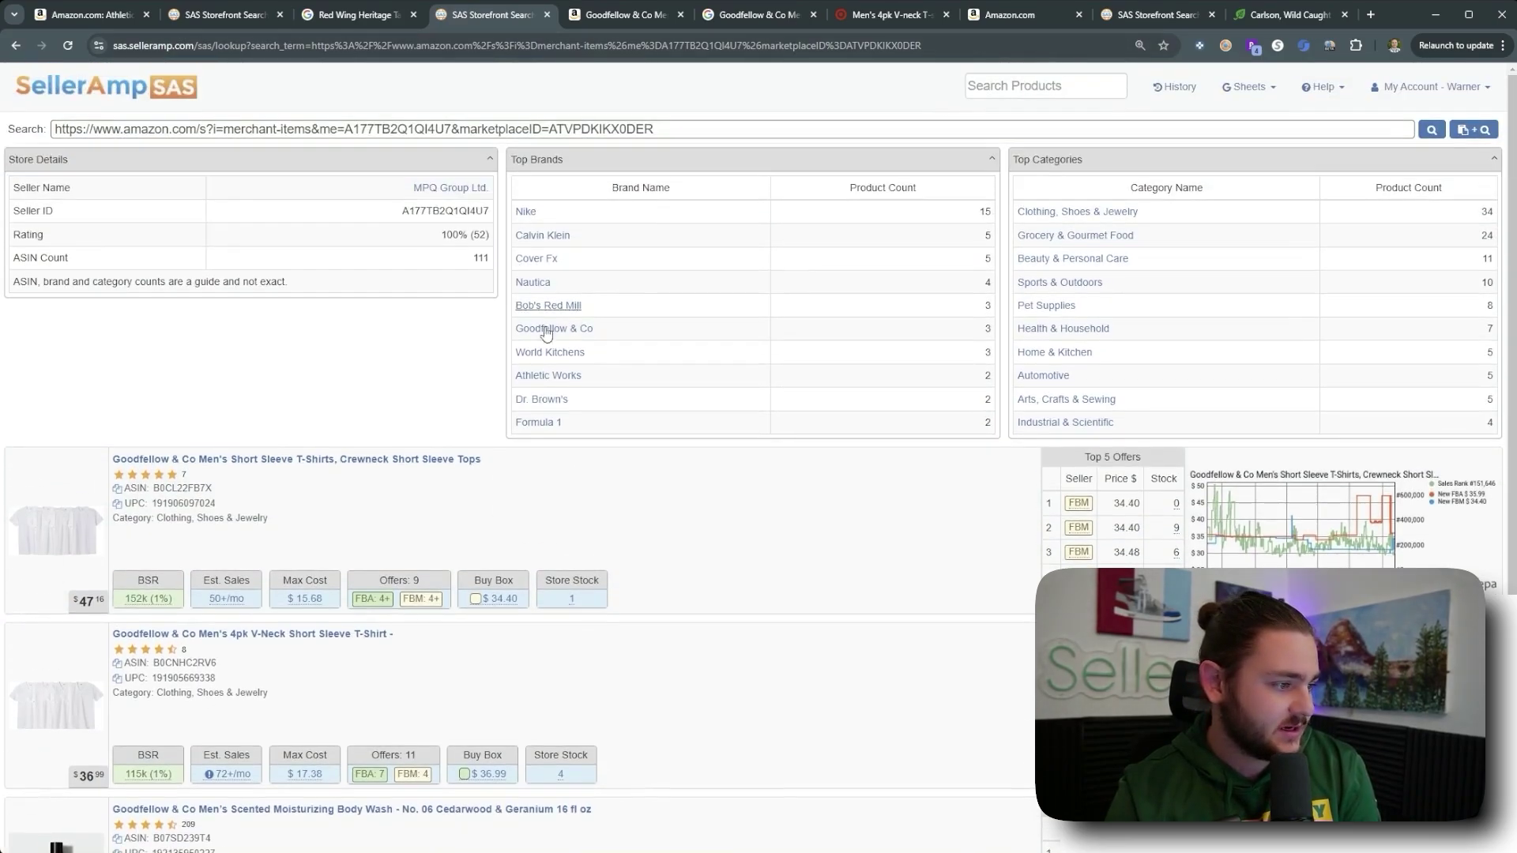
pyautogui.click(594, 373)
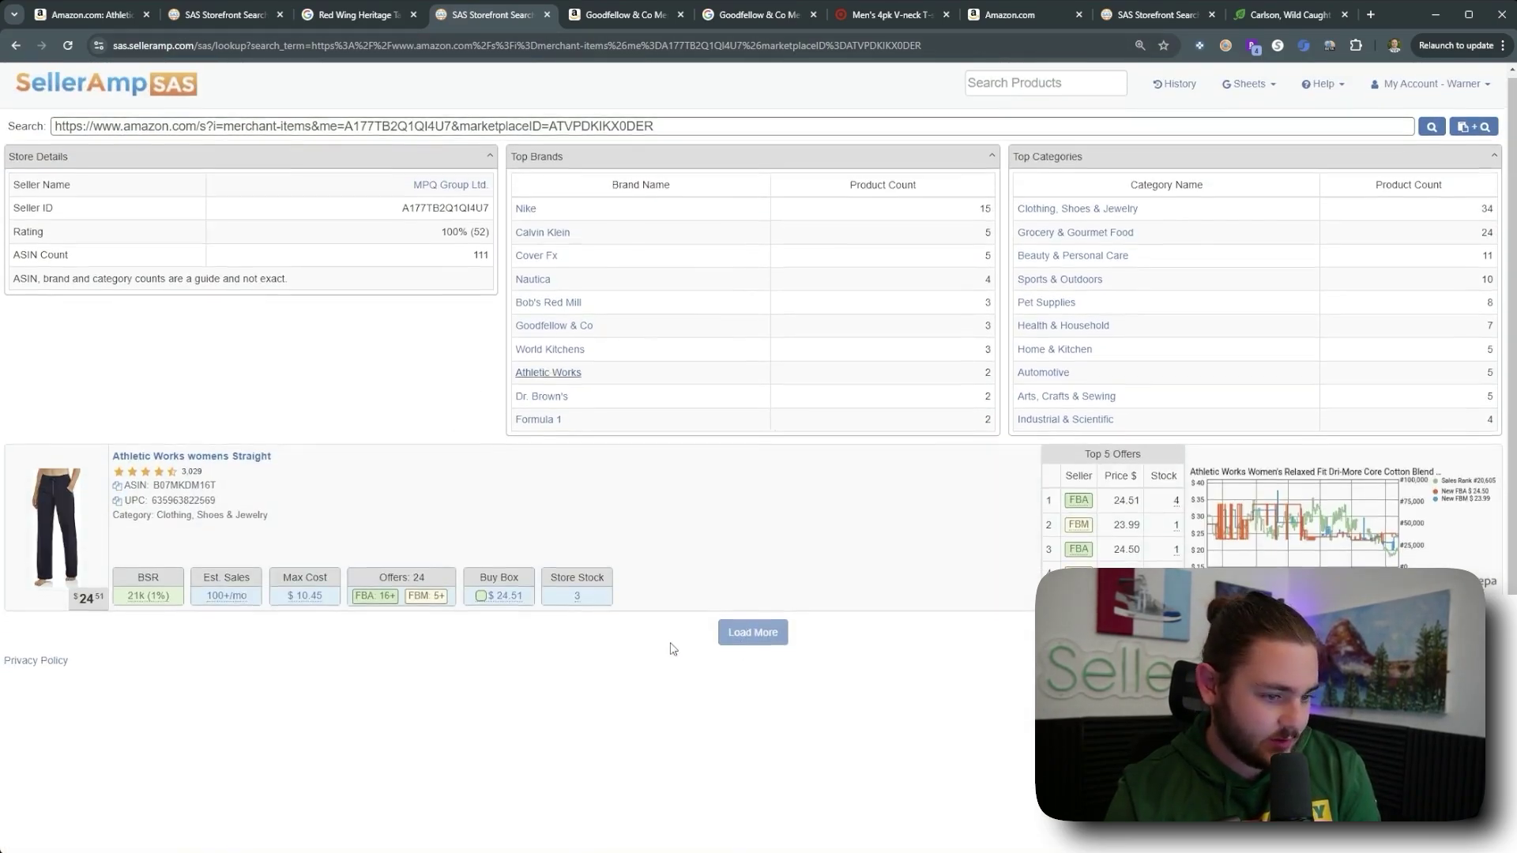
# Step: Filter the MPQ Group storefront's products by the Dr. Brown's brand
pyautogui.scroll(-1, 673, 649)
pyautogui.scroll(1, 261, 581)
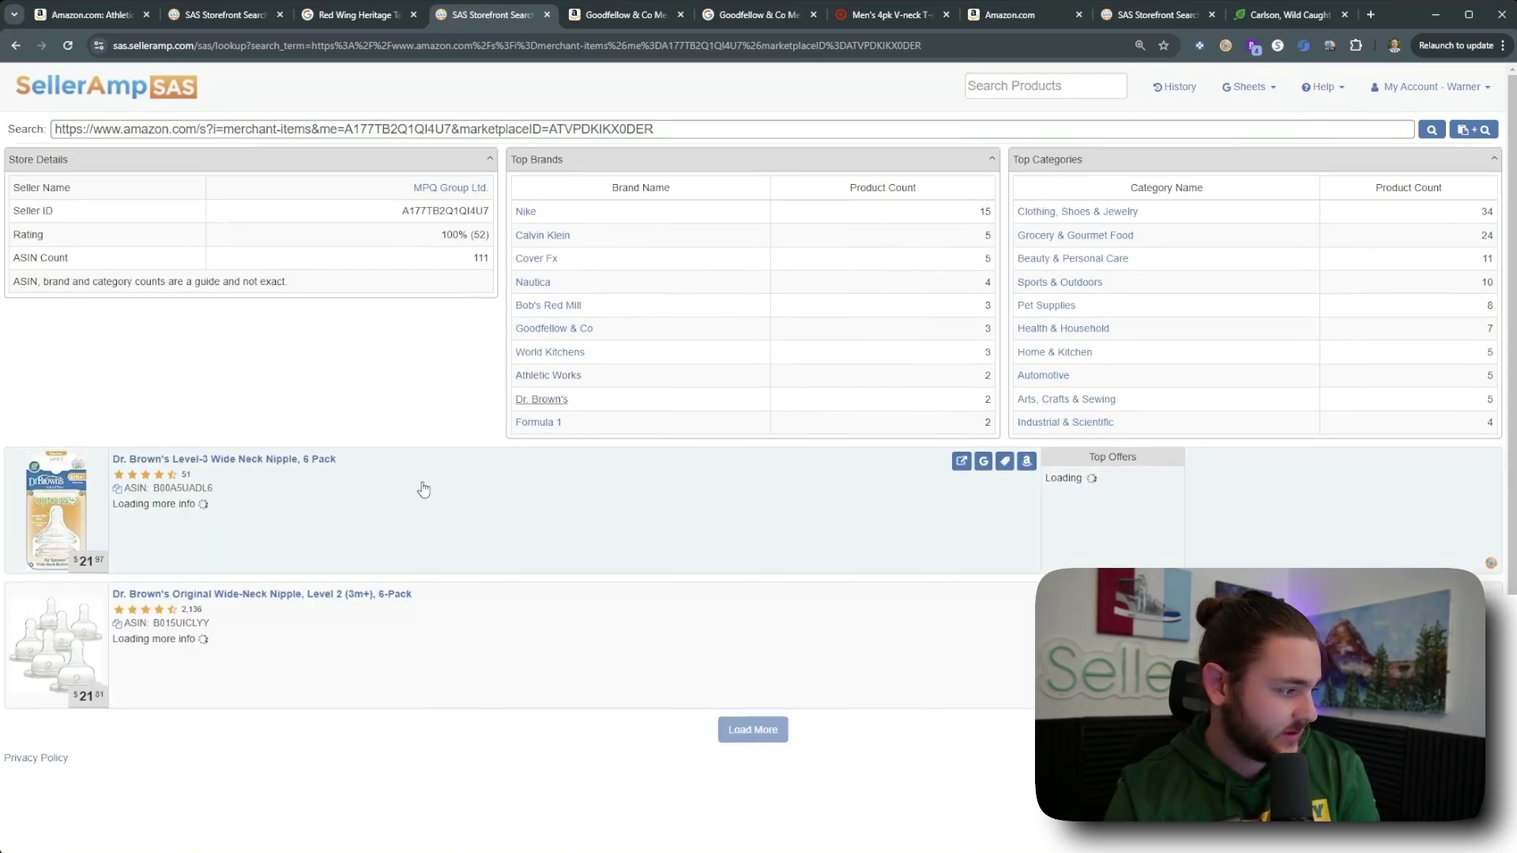
pyautogui.scroll(-1, 424, 488)
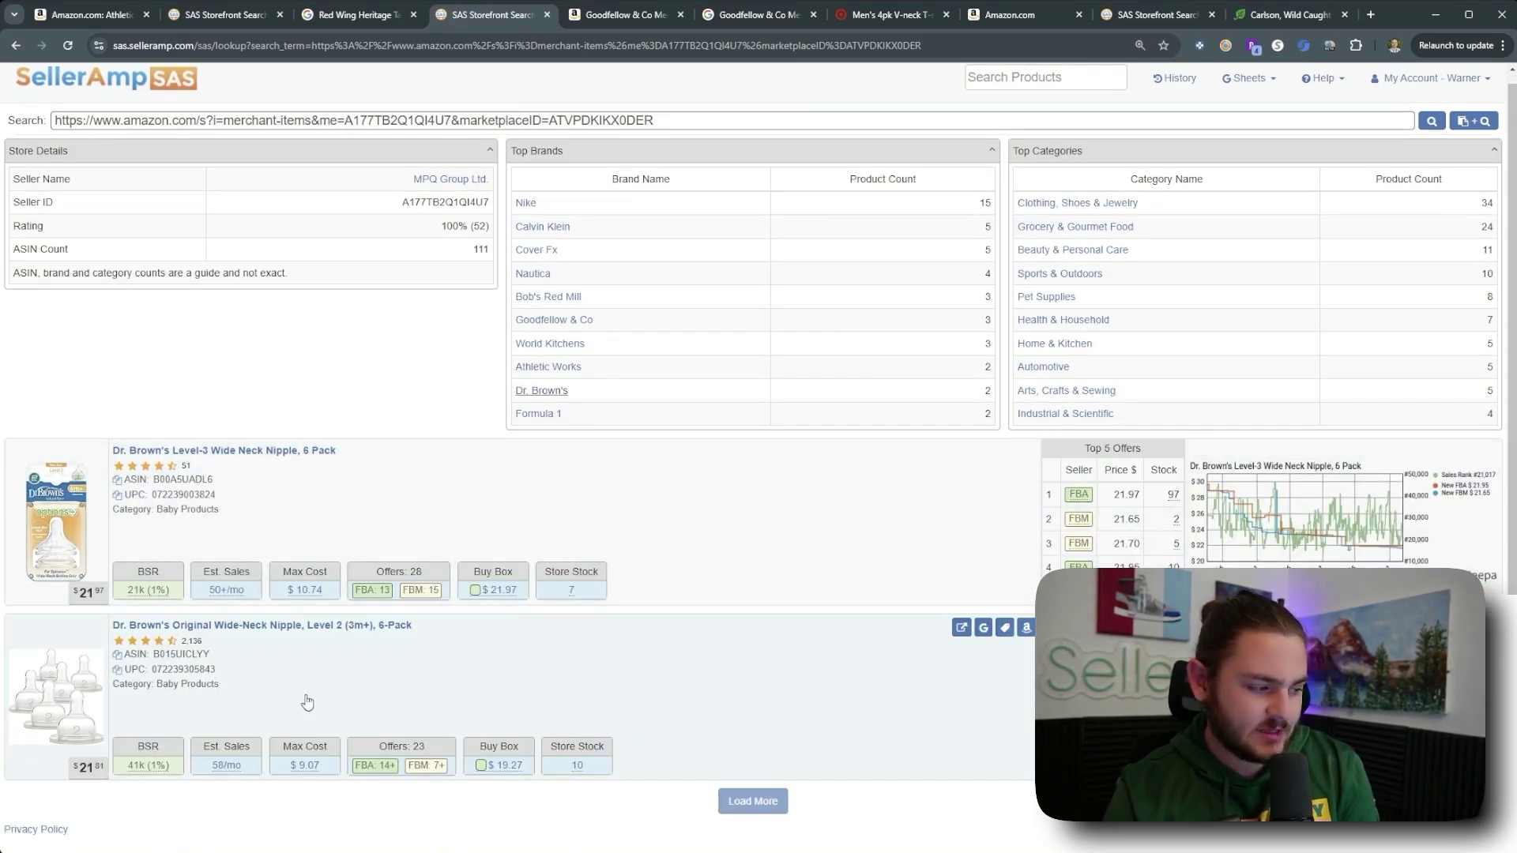
# Step: Search Google for Dr. Brown's Original Wide-Neck Nipple Level 2 6-Pack and compare the retail prices with the storefront's maximum cost
pyautogui.click(983, 628)
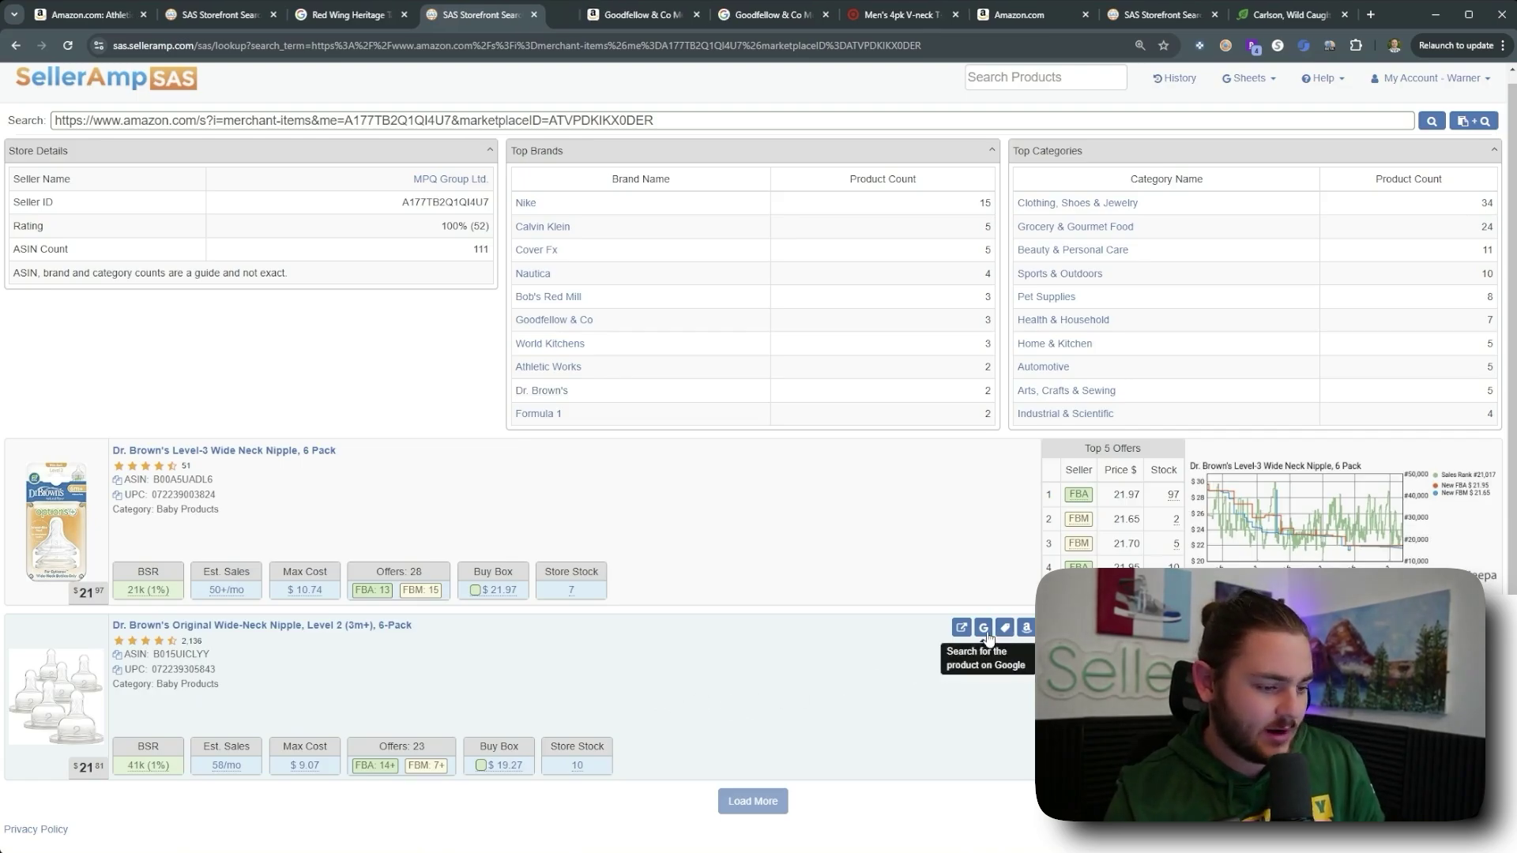
pyautogui.click(571, 14)
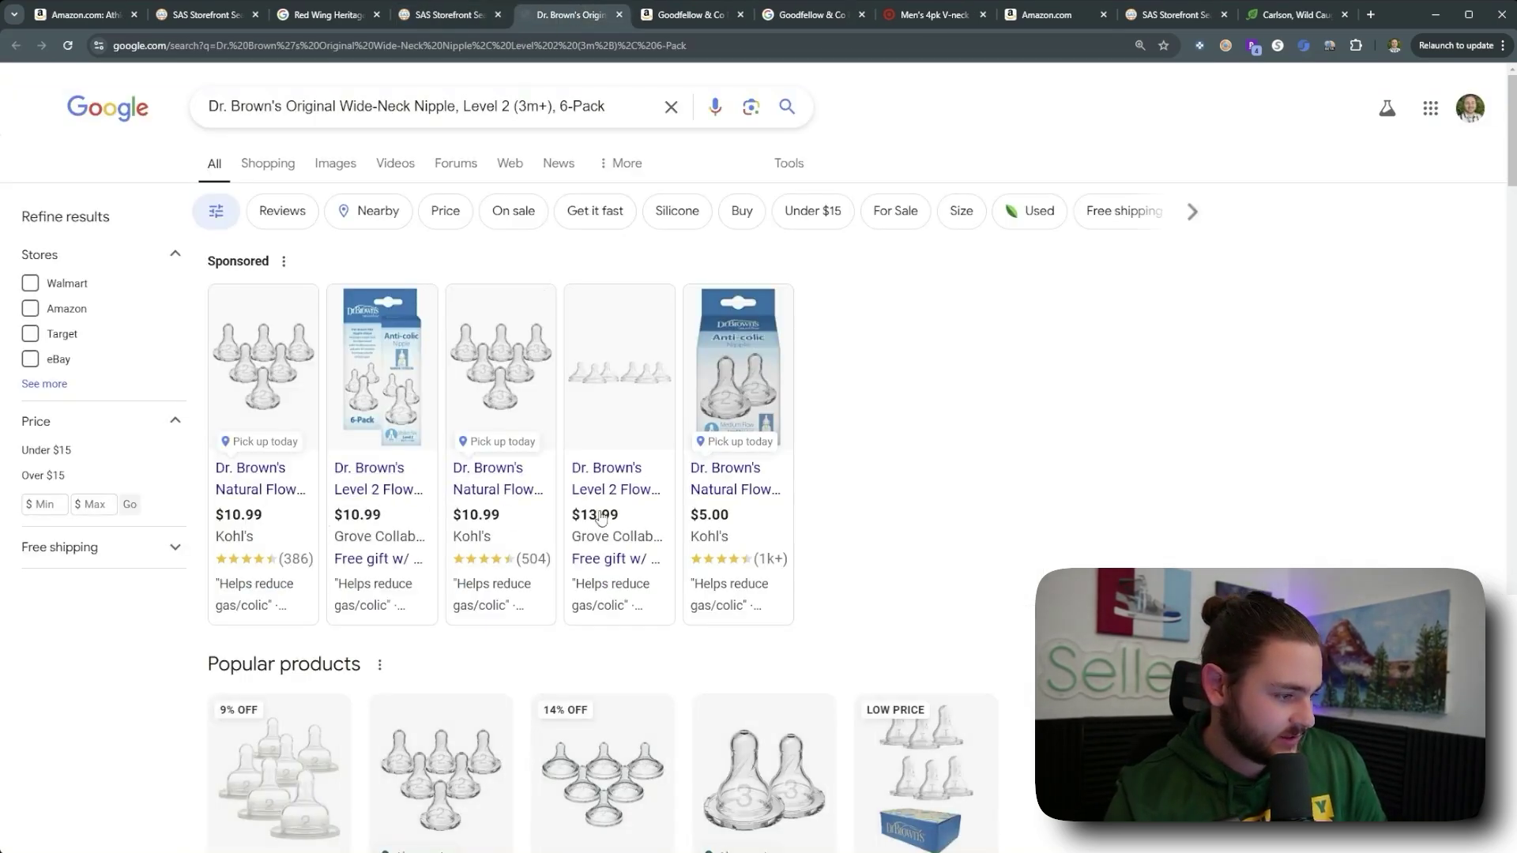
pyautogui.scroll(-1, 742, 525)
pyautogui.scroll(-5, 742, 526)
pyautogui.scroll(5, 600, 394)
pyautogui.hotkey('ctrl', 'shift', 'Tab')
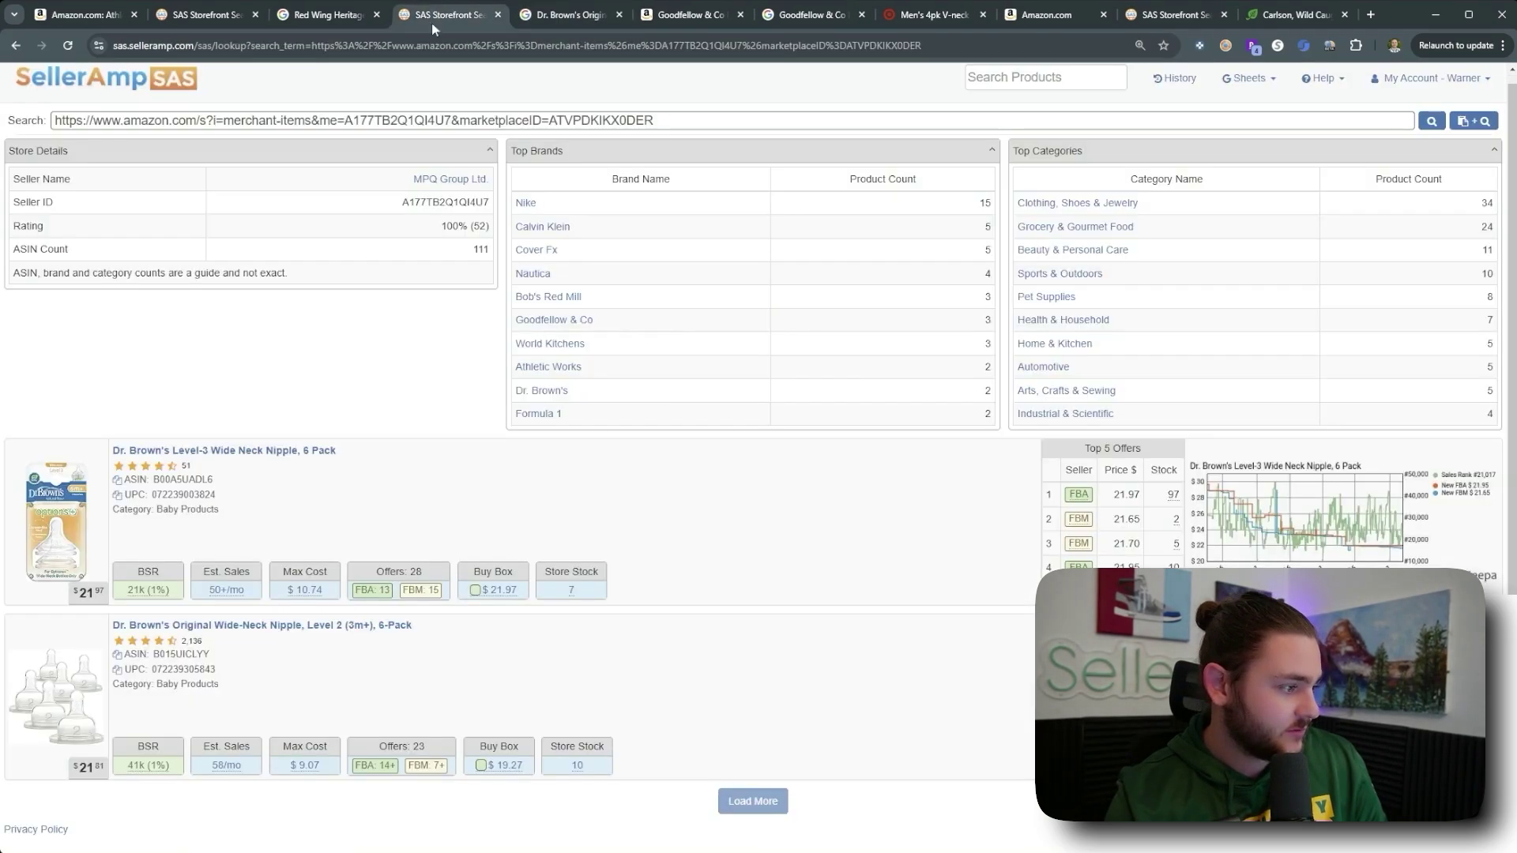
# Step: Open the Dr. Brown's Level 2 6-pack's Grove listing from the Google results in another tab and check its cash-back rewards
pyautogui.click(566, 16)
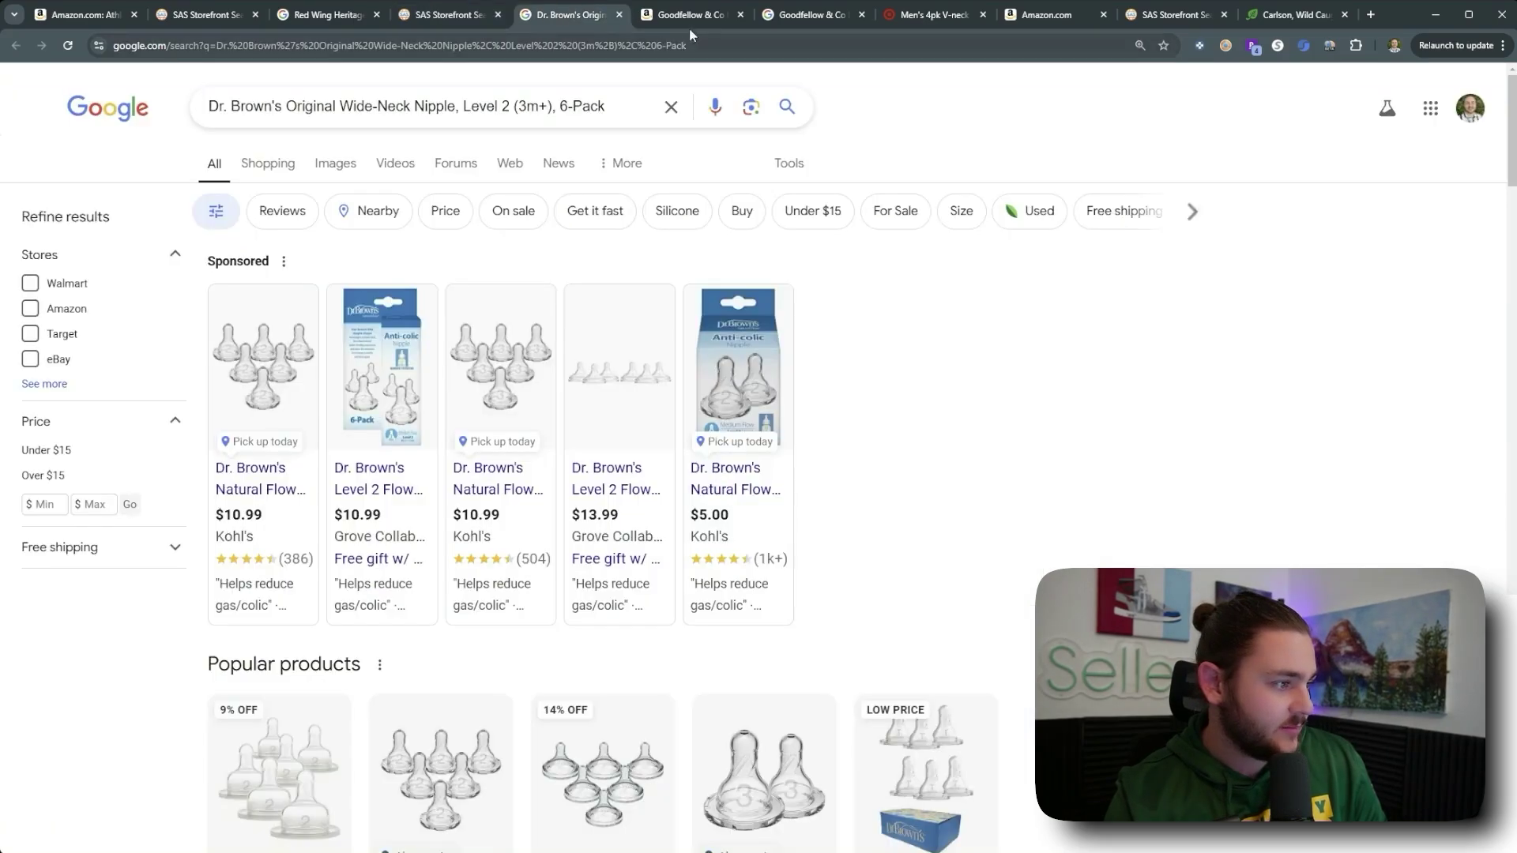
pyautogui.middleClick(353, 496)
pyautogui.click(617, 17)
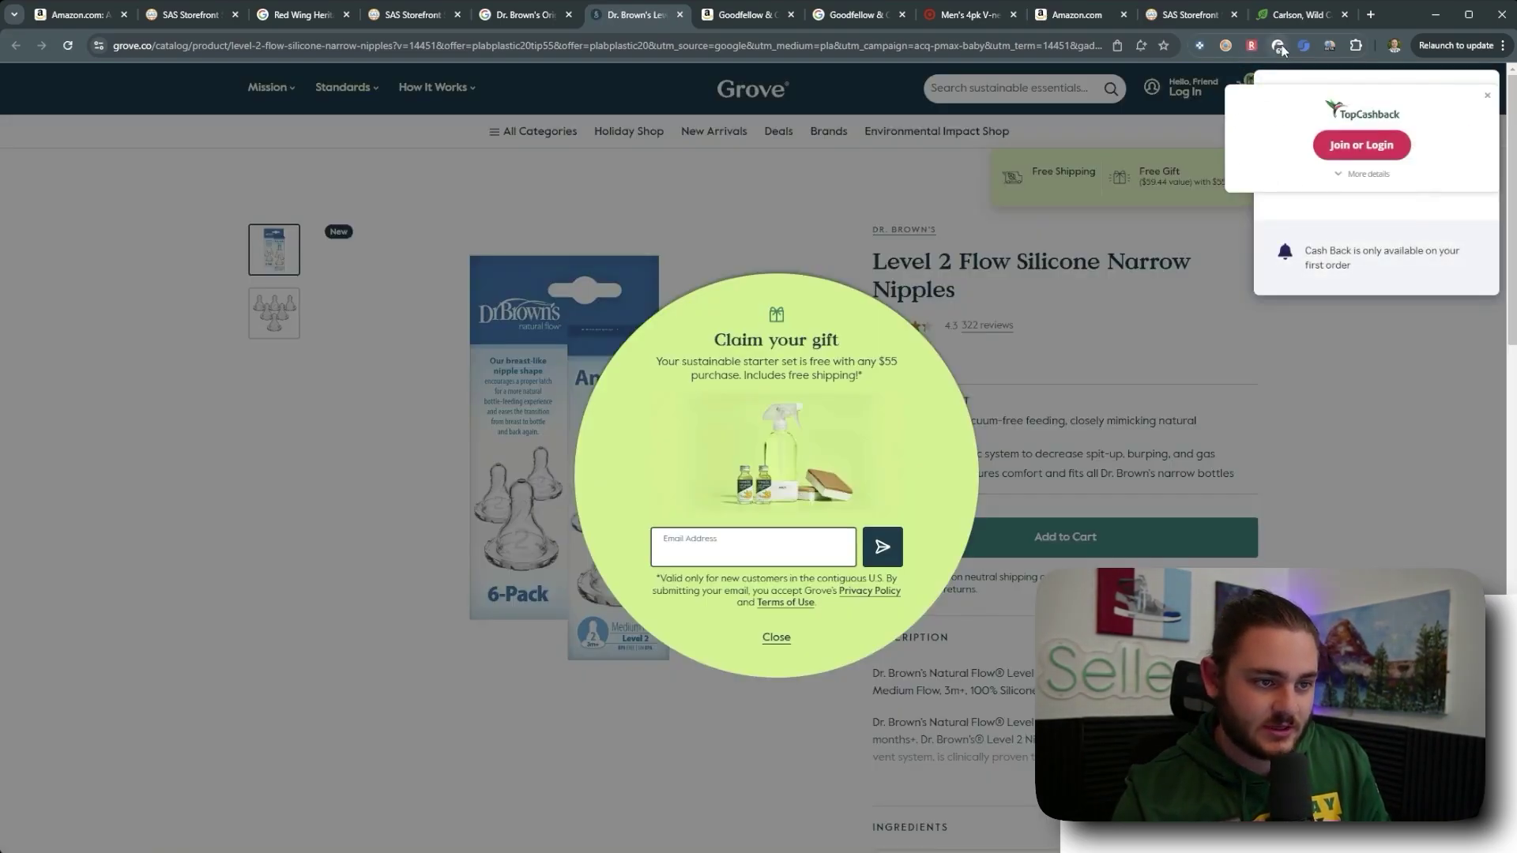
pyautogui.click(1279, 48)
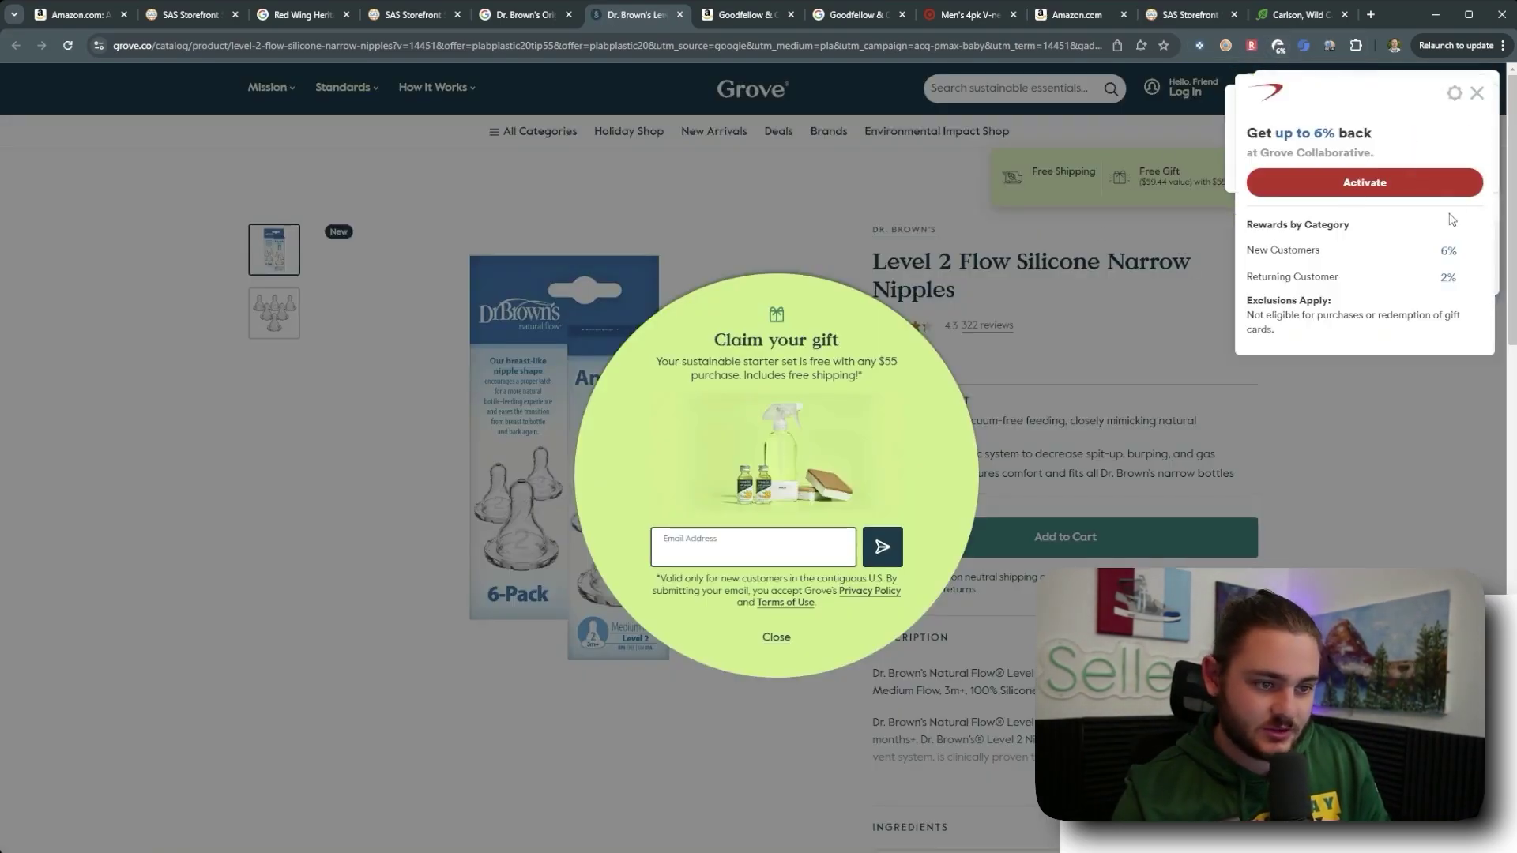
pyautogui.click(1476, 94)
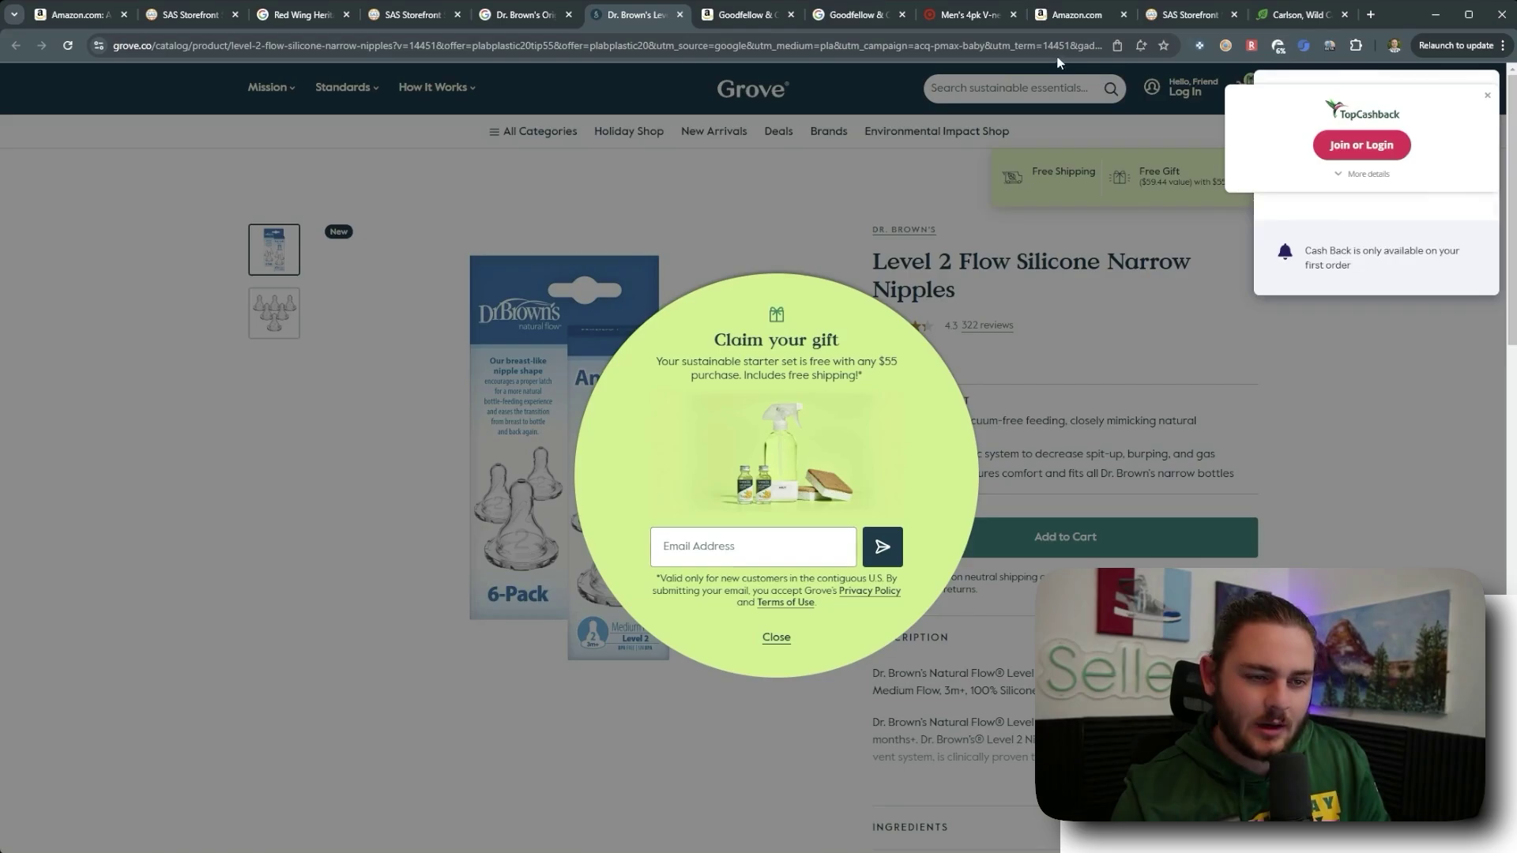
# Step: Close the Grove listing, switch to the Allied Home Solutions storefront search and filter its products by the Stafford brand
pyautogui.click(678, 15)
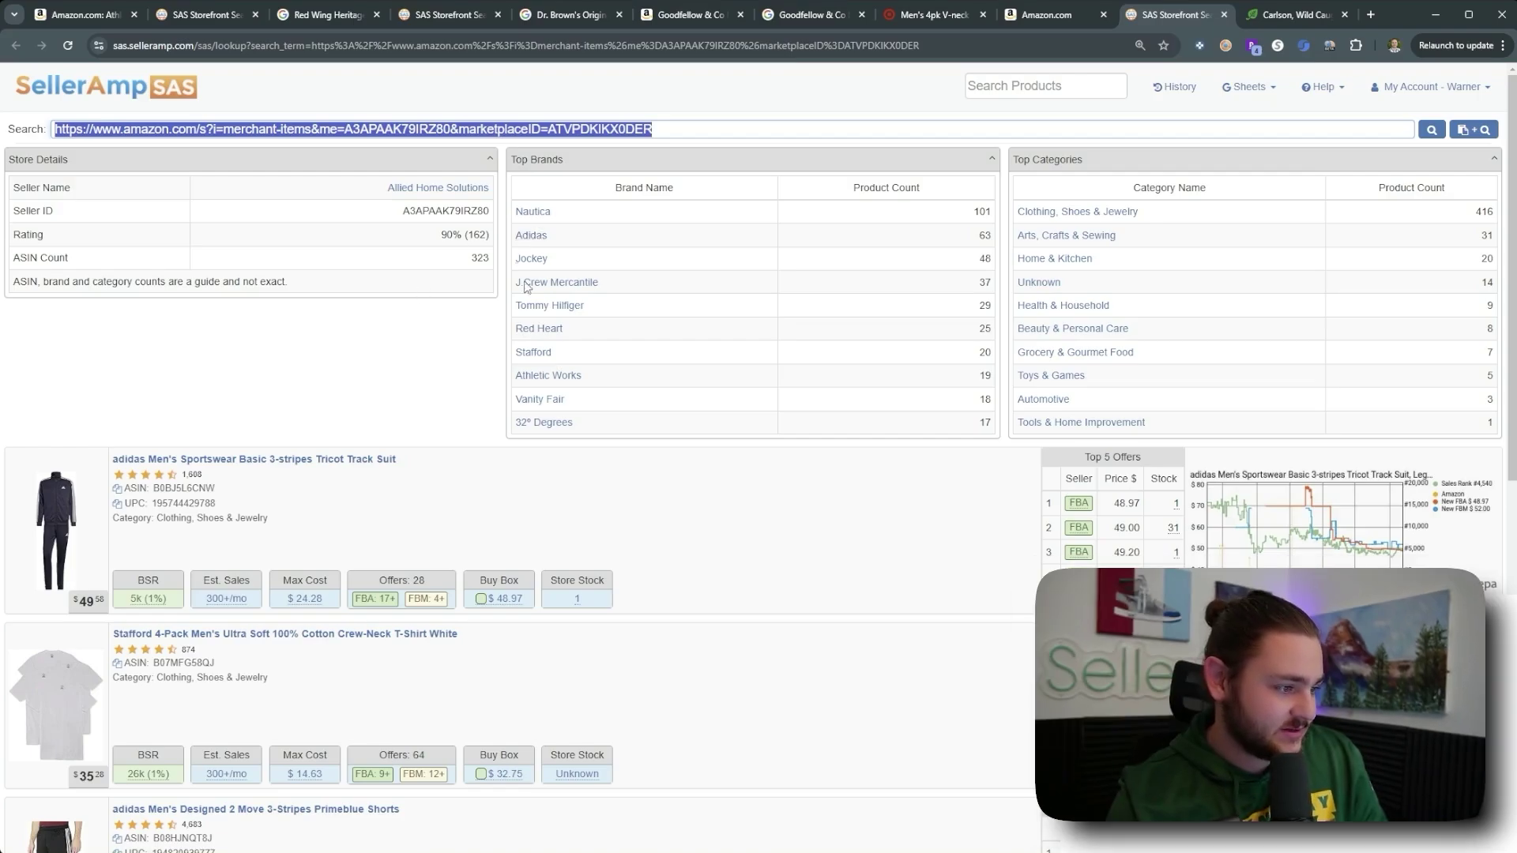
pyautogui.click(471, 328)
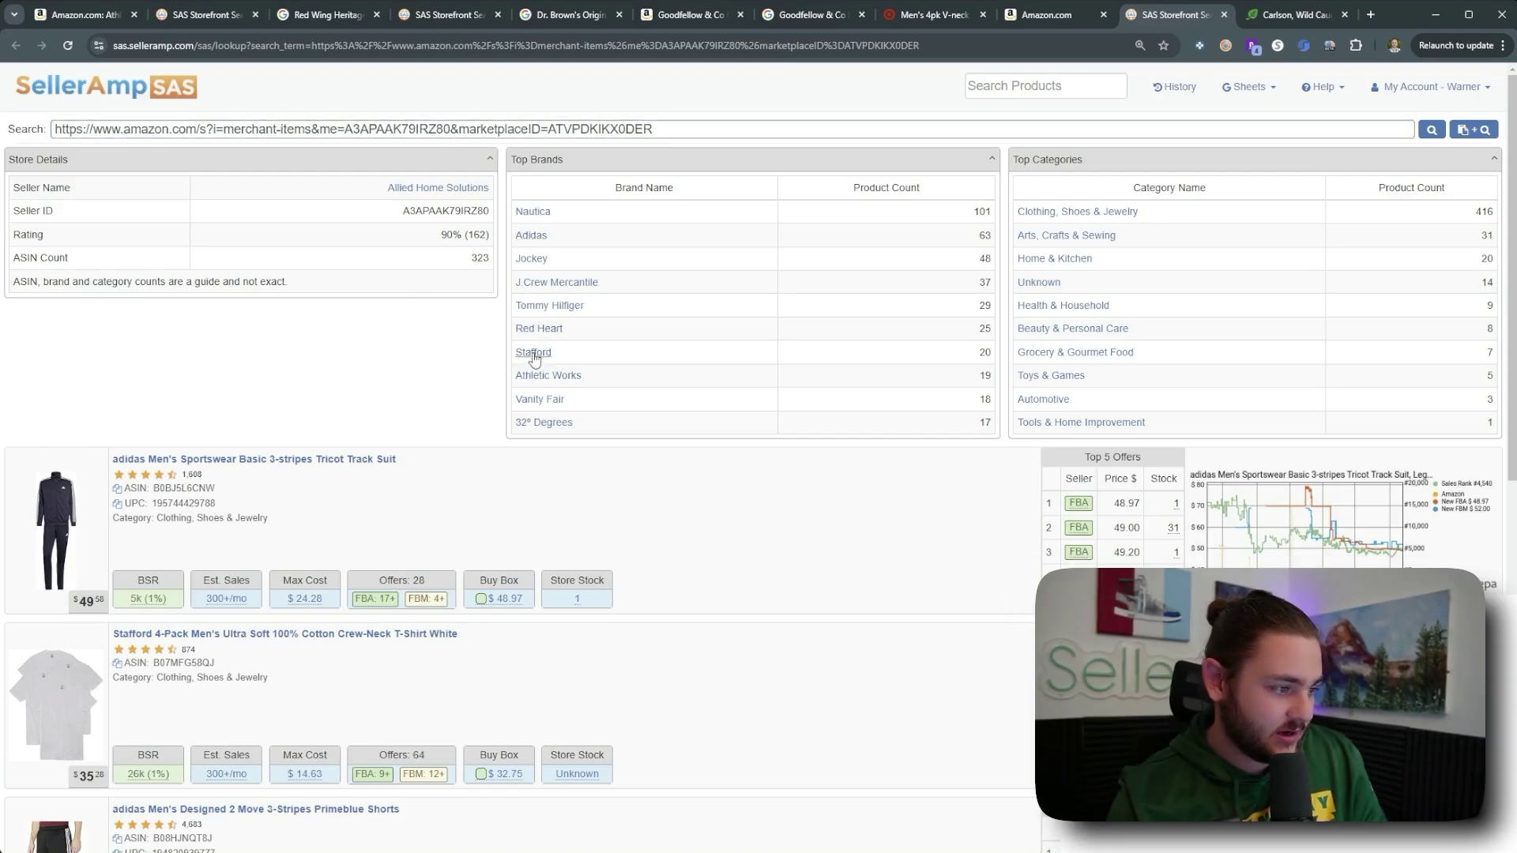
pyautogui.scroll(-2, 371, 359)
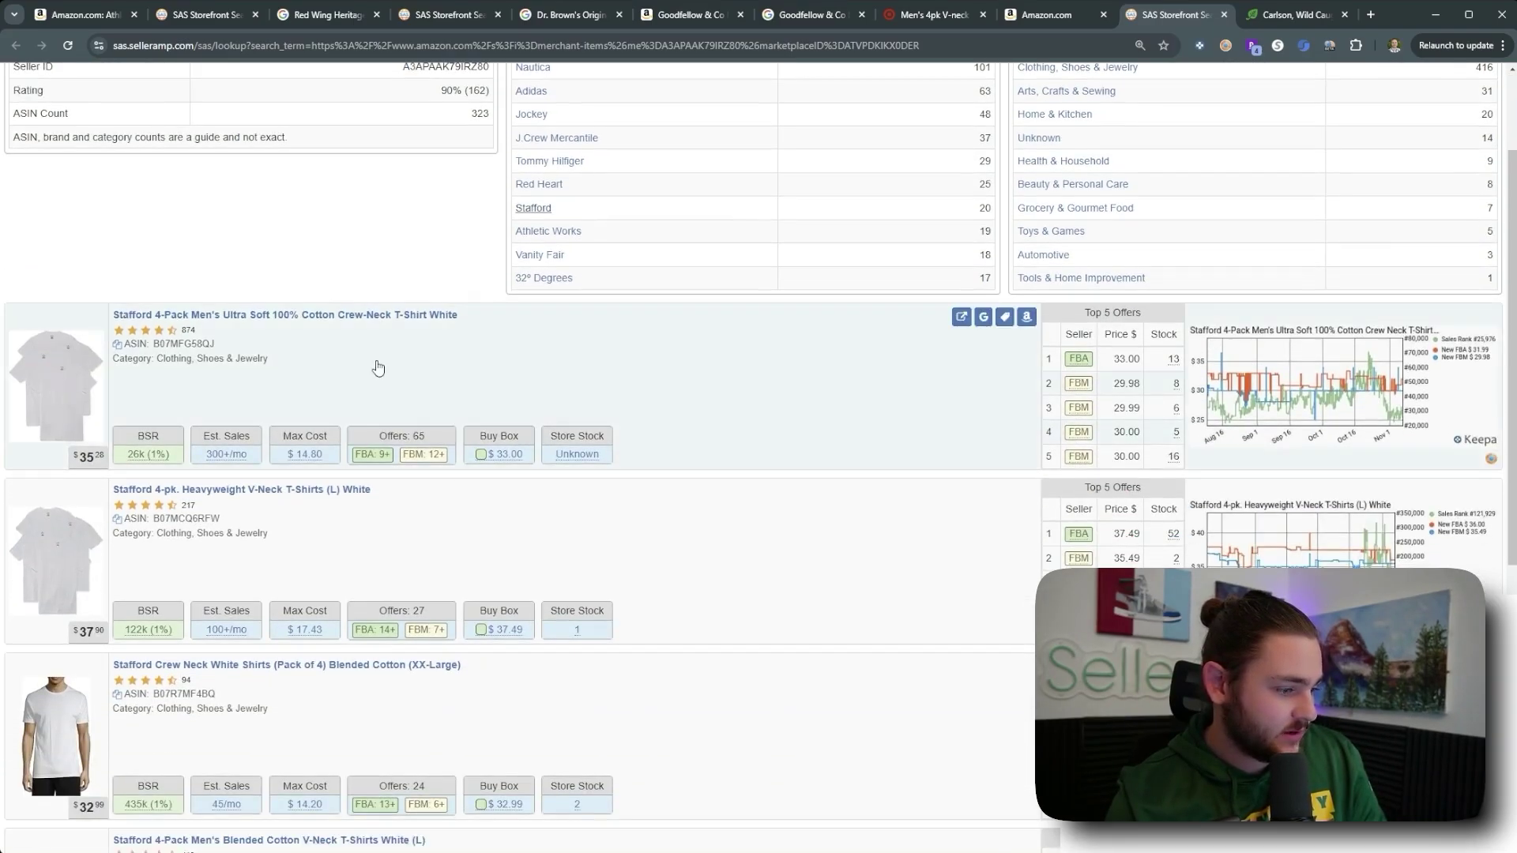
pyautogui.scroll(1, 357, 337)
pyautogui.scroll(1, 460, 368)
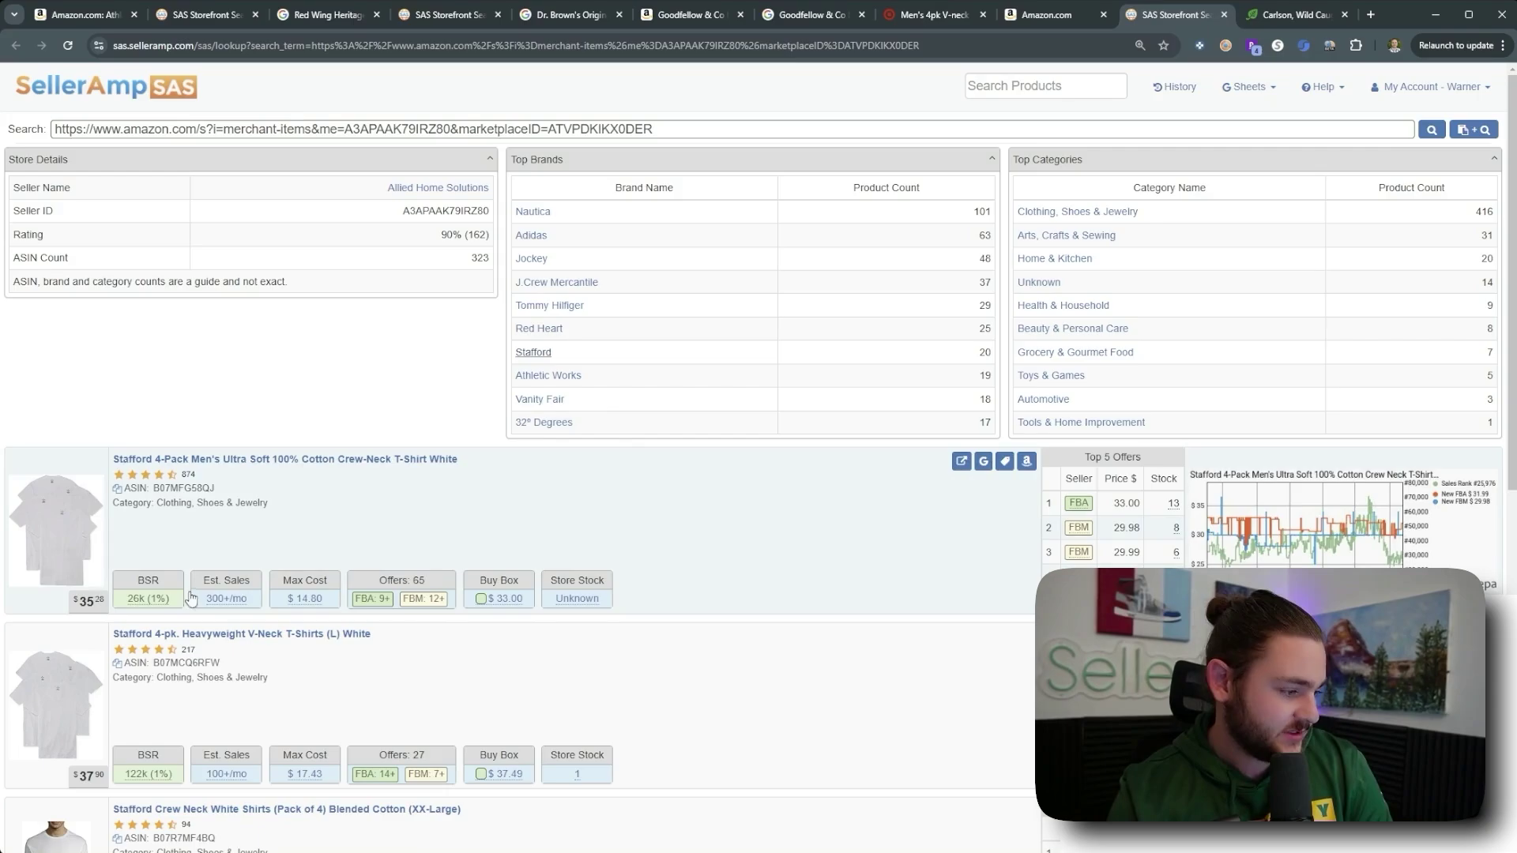
pyautogui.scroll(-1, 388, 480)
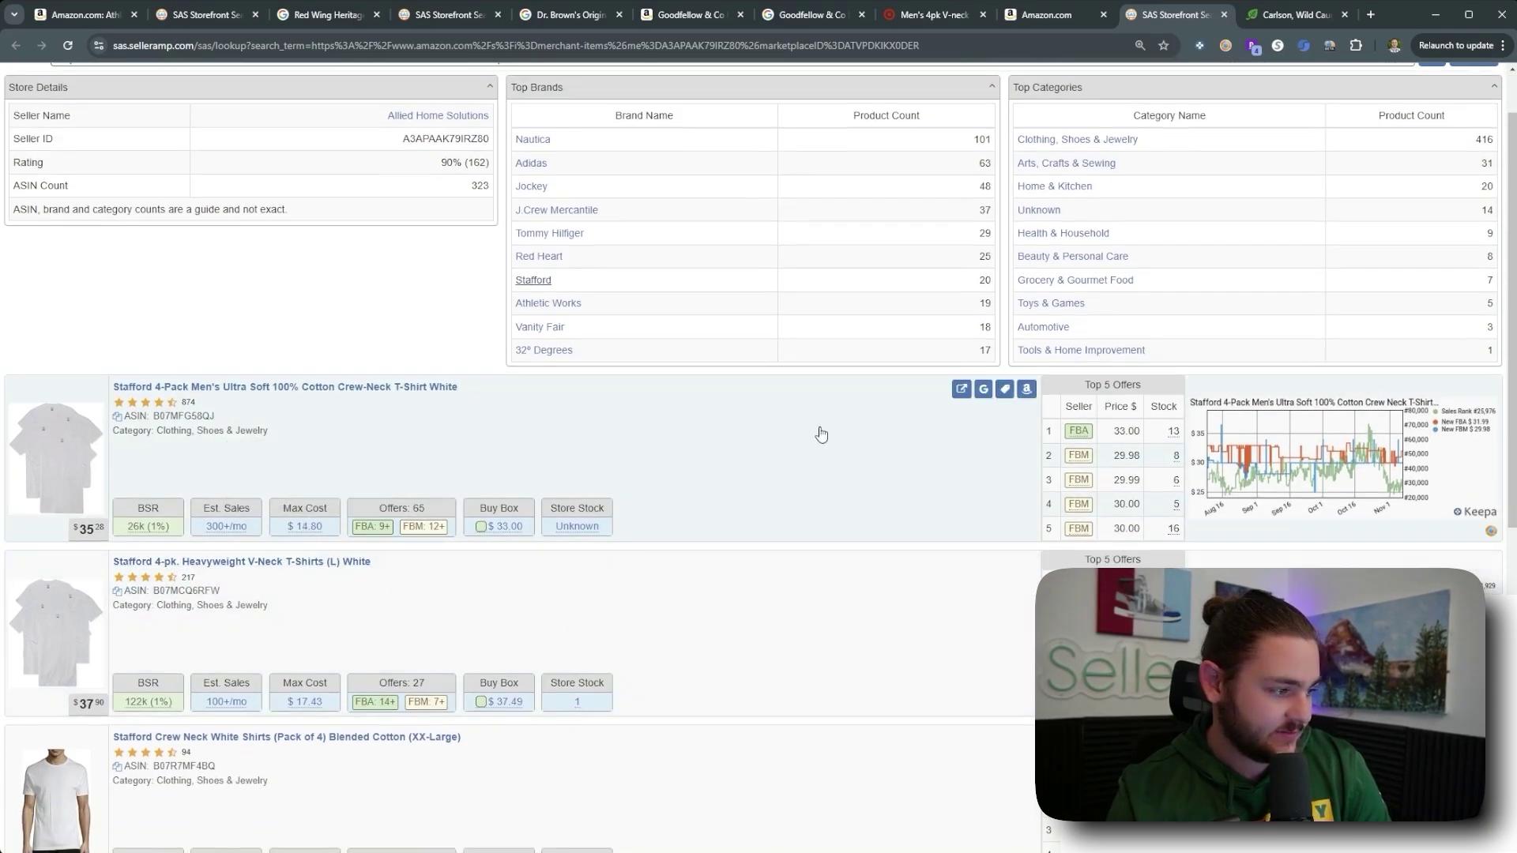
# Step: Open Google searches and Amazon product pages for the Stafford Ultra Soft Crew-Neck and Heavyweight V-Neck 4-packs in separate tabs
pyautogui.click(982, 390)
pyautogui.scroll(-3, 820, 468)
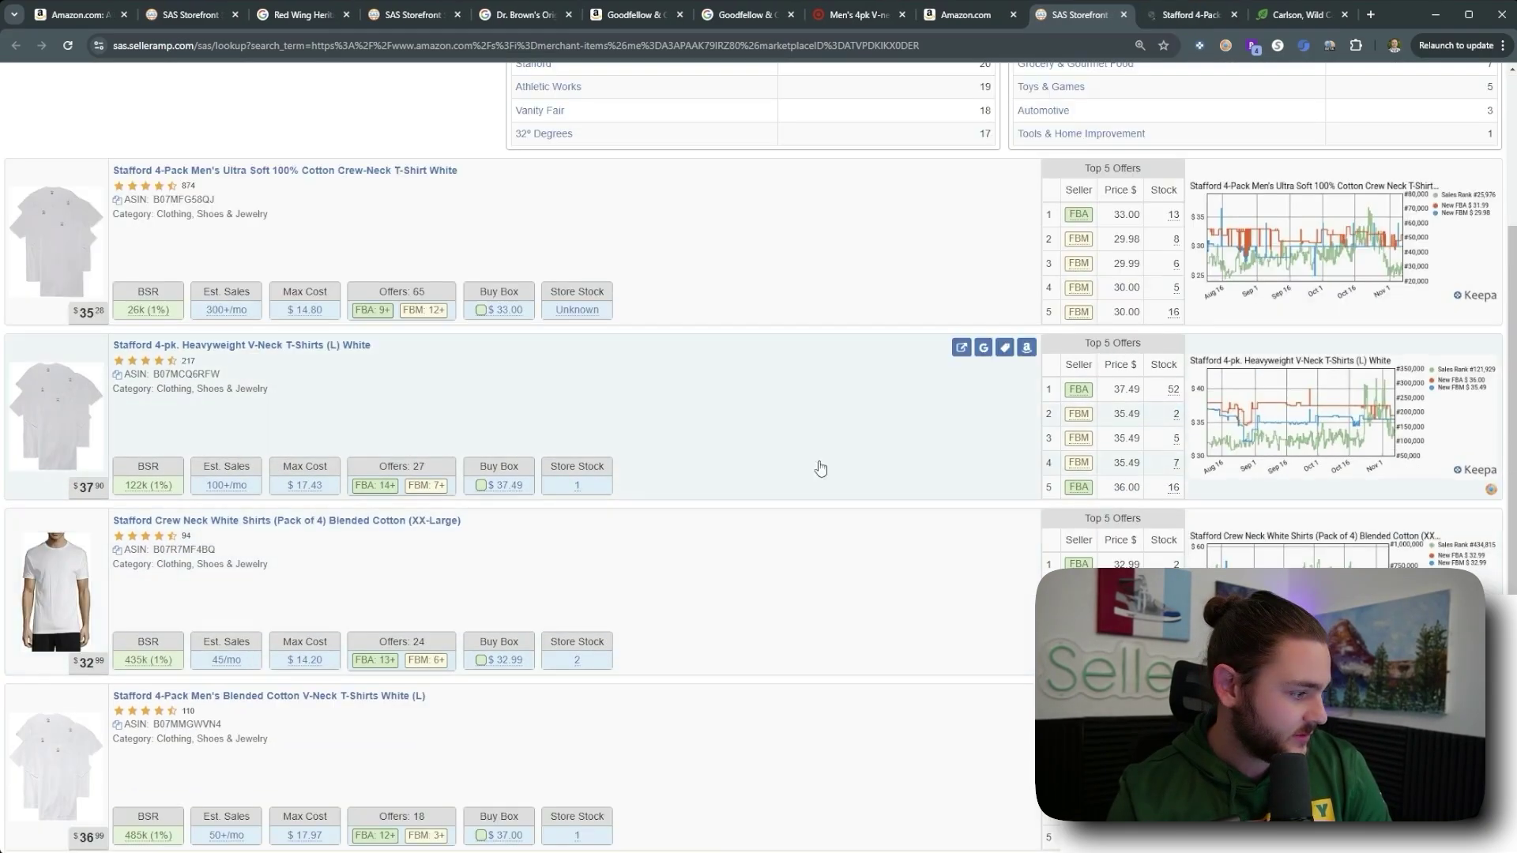
pyautogui.click(982, 347)
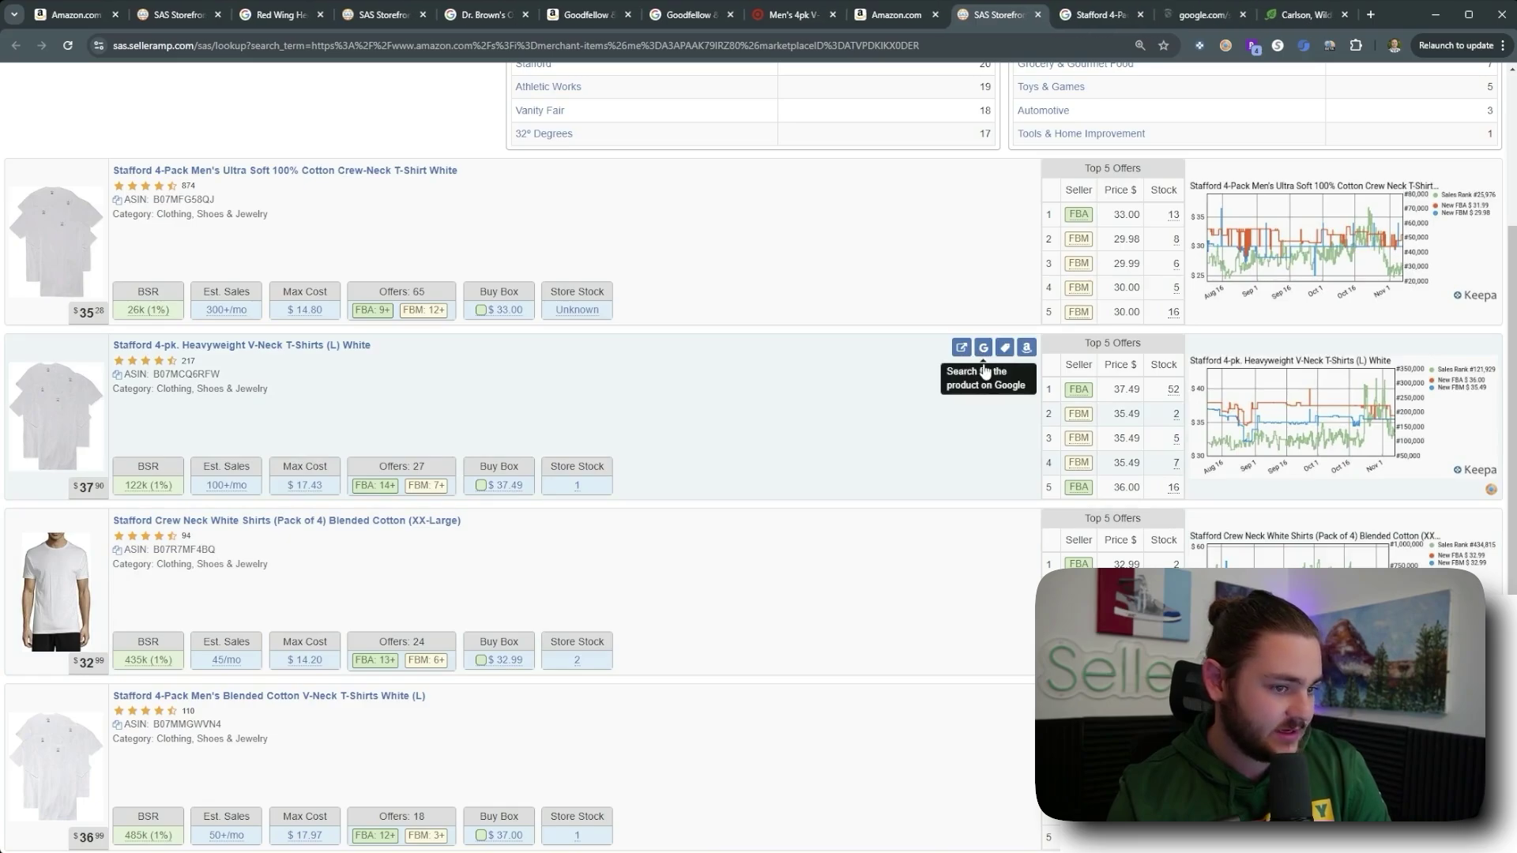
pyautogui.click(1026, 347)
pyautogui.click(1026, 172)
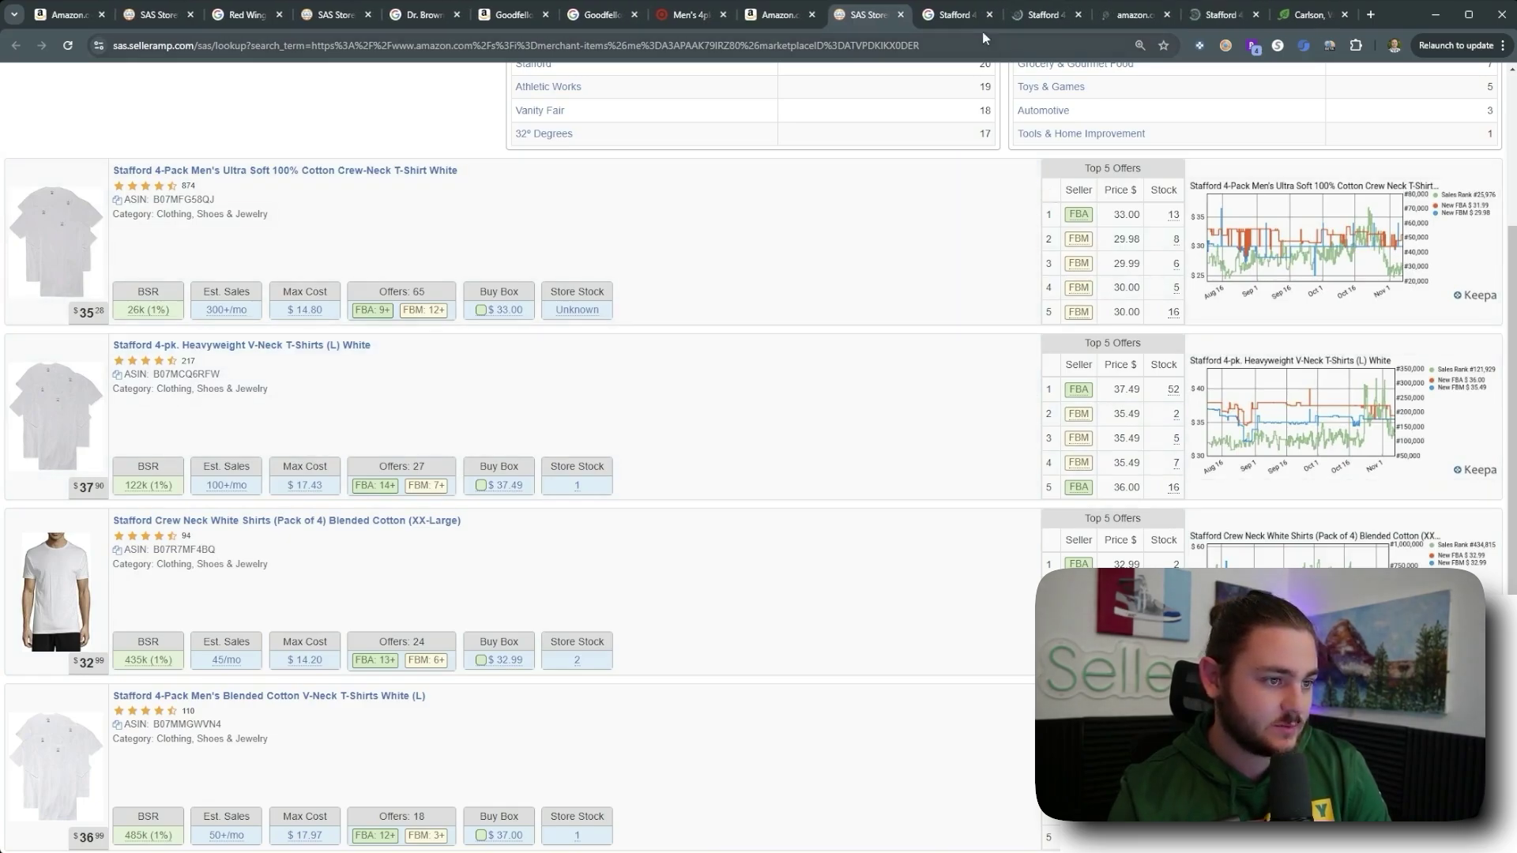
# Step: Review the Google results for the Stafford 4-pk. Heavyweight V-Neck T-Shirts to find retail prices at JCPenney and other stores
pyautogui.hotkey('ctrl', 'Tab')
pyautogui.click(1046, 16)
pyautogui.scroll(-5, 445, 531)
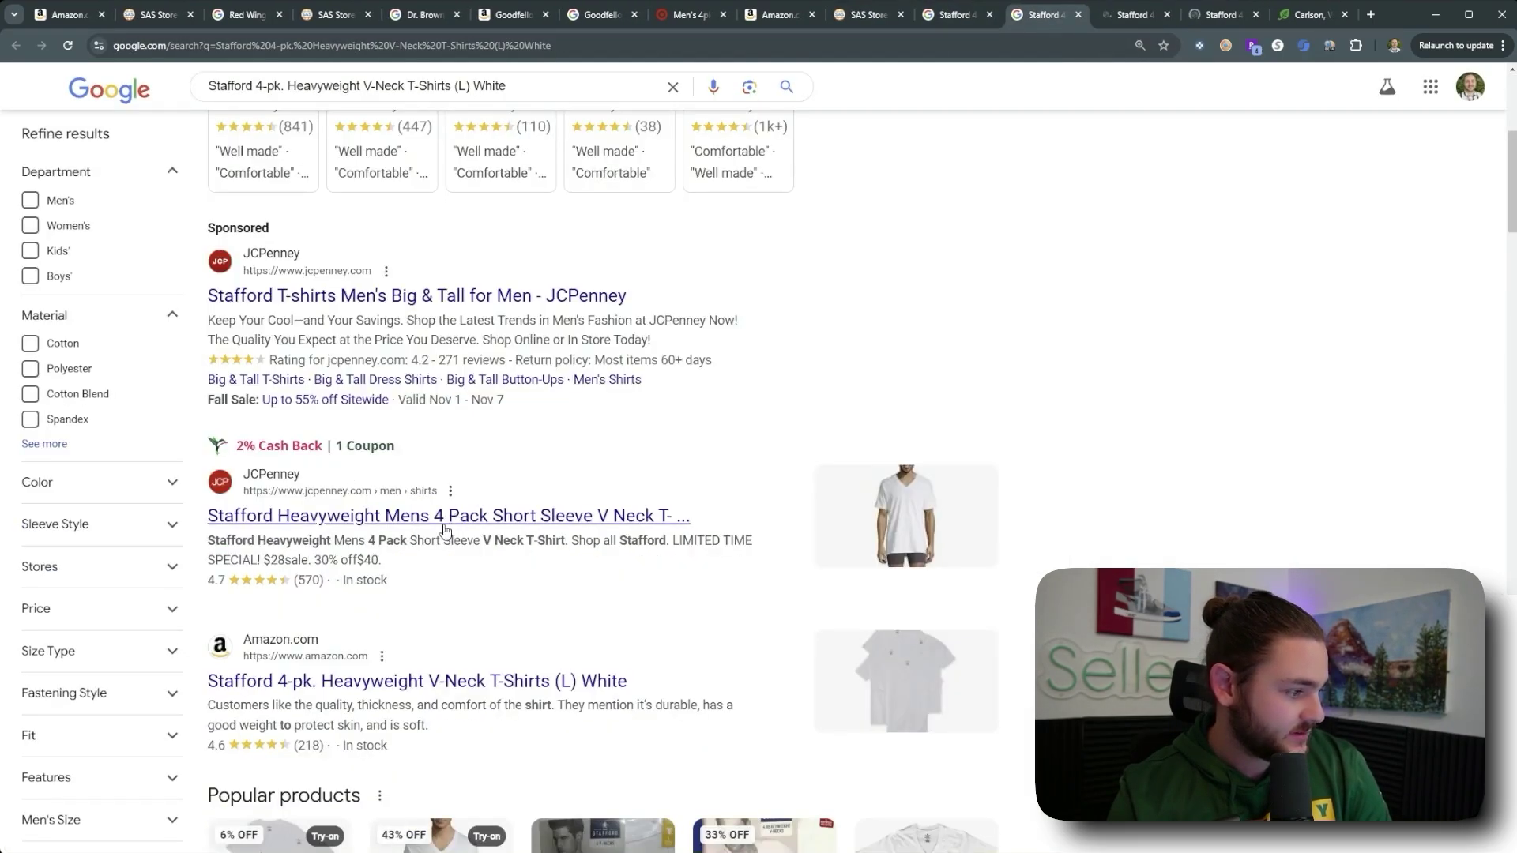
pyautogui.scroll(-10, 498, 521)
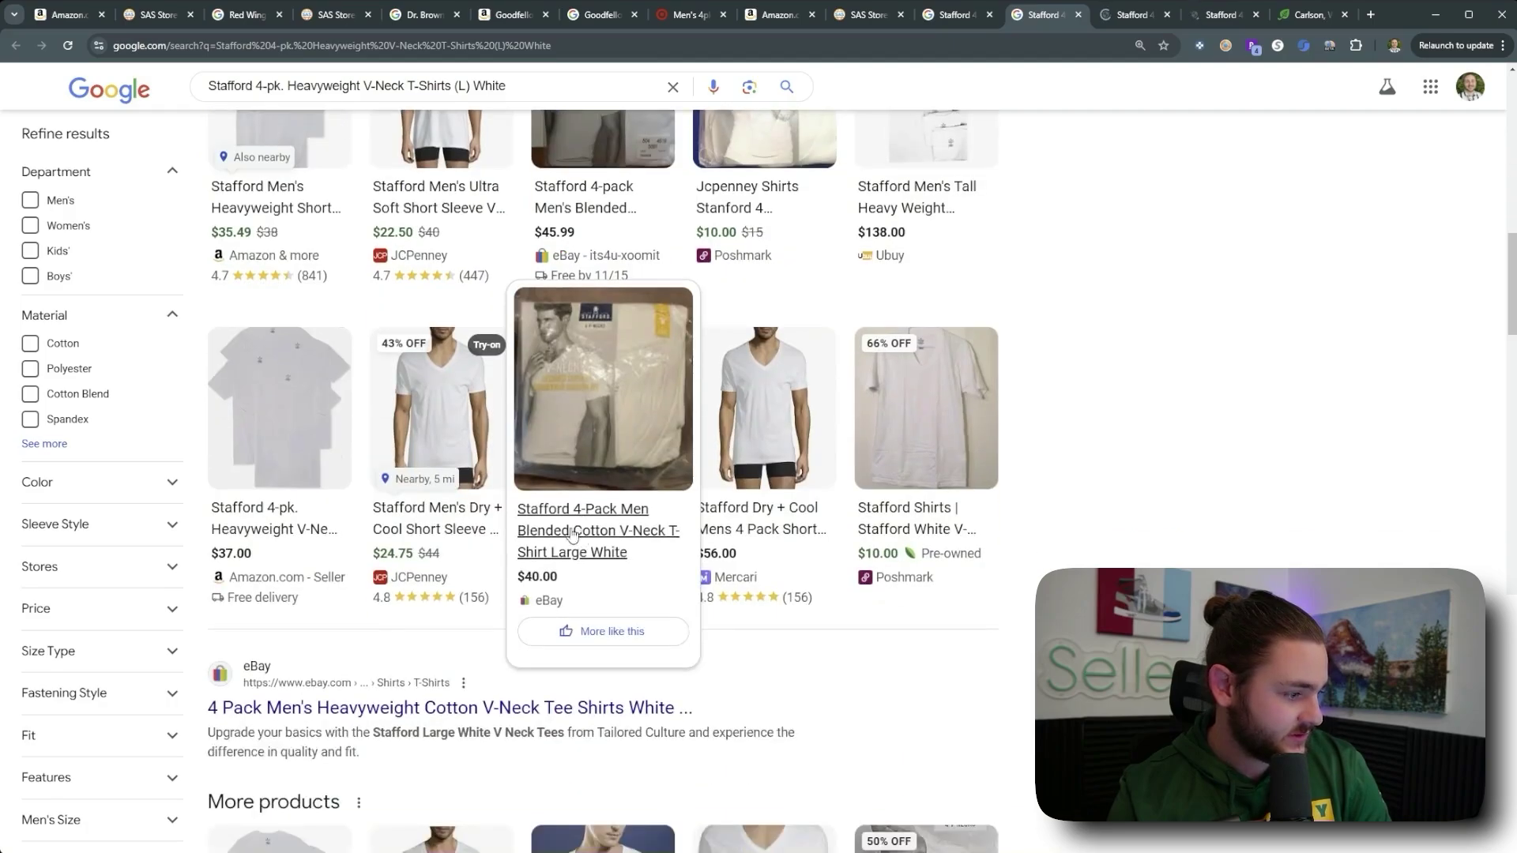
pyautogui.scroll(8, 379, 541)
pyautogui.scroll(6, 375, 540)
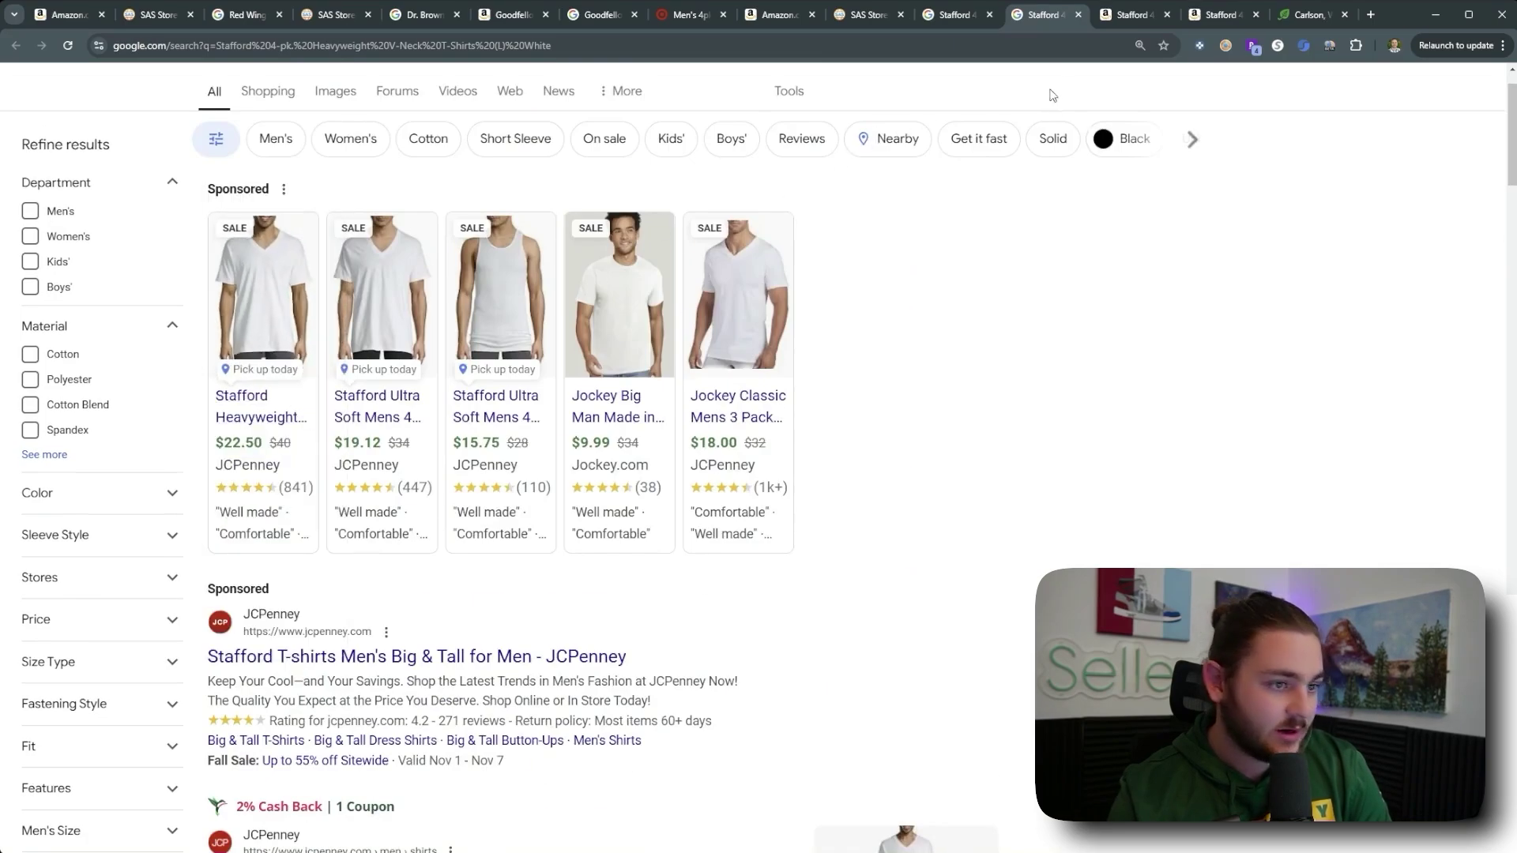
# Step: Examine the Keepa price, sales rank and offer count history on the Stafford Ultra Soft Crew-Neck 4-pack's Amazon page
pyautogui.click(1106, 16)
pyautogui.click(1210, 19)
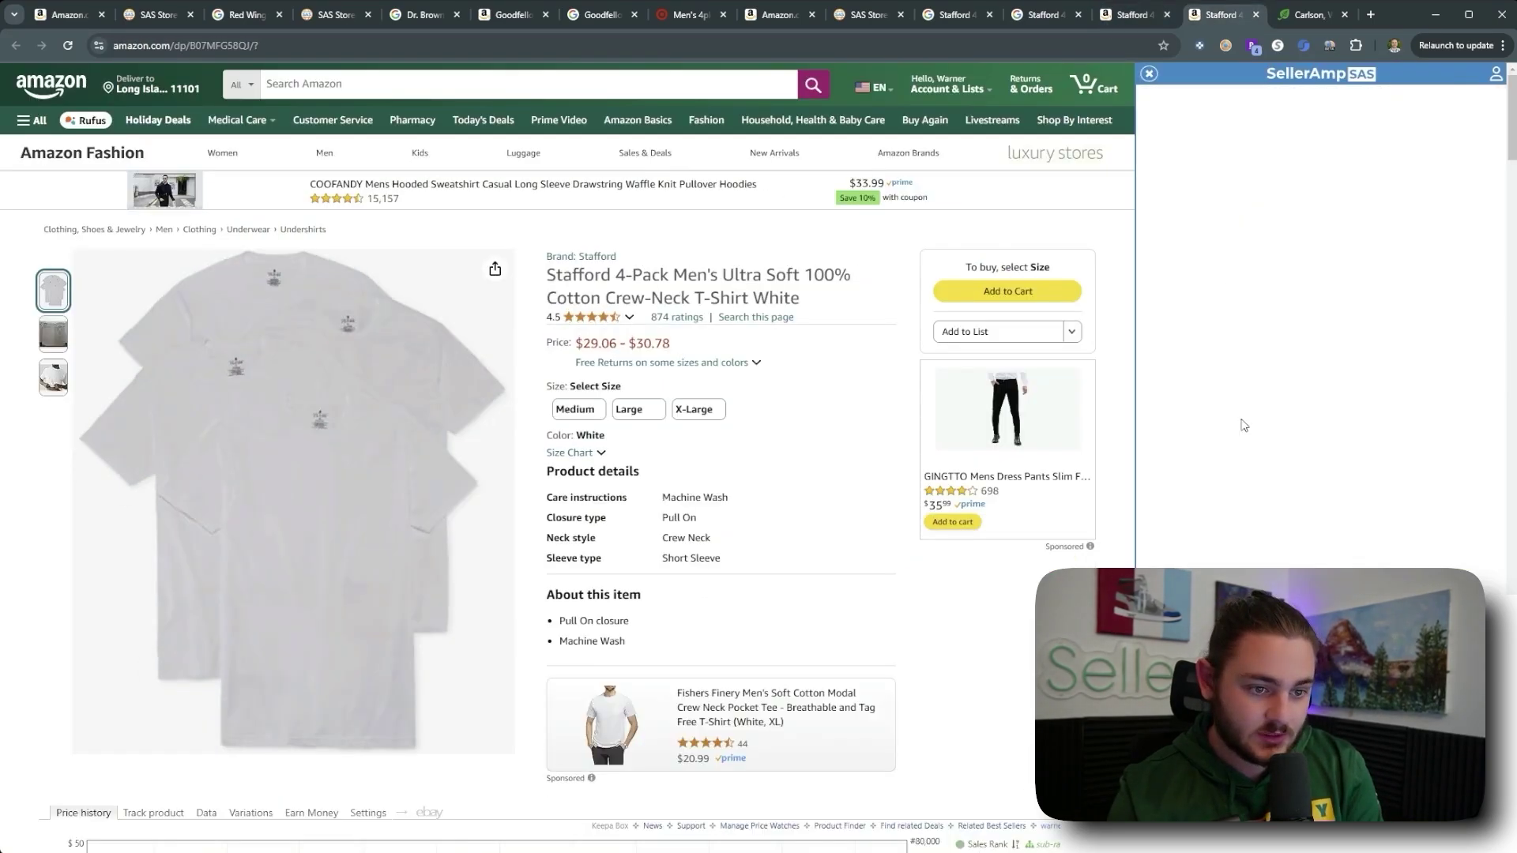
pyautogui.scroll(-6, 875, 350)
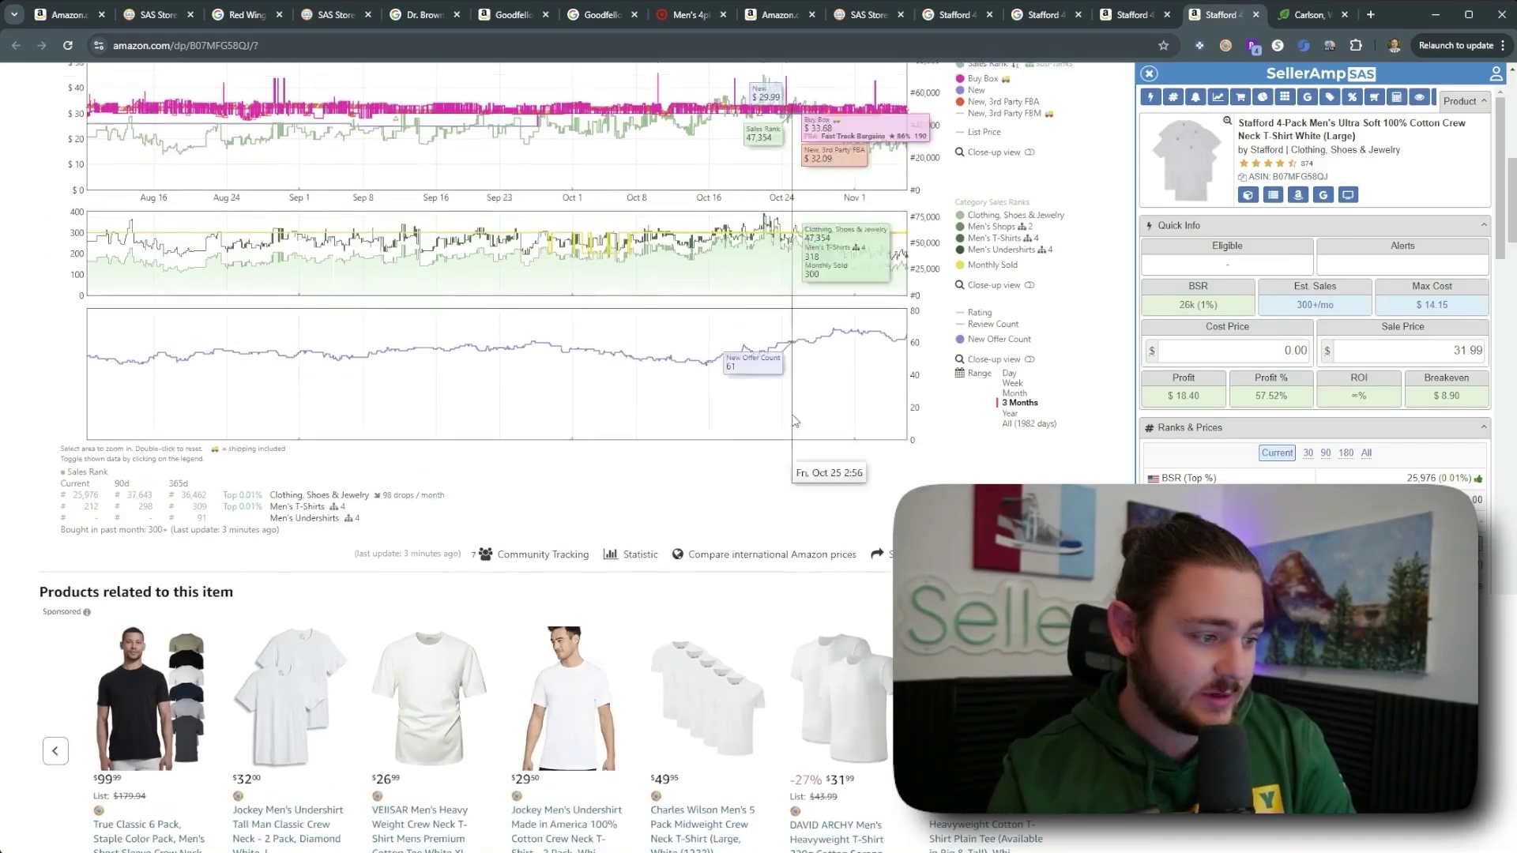
# Step: Return to the Allied Home Solutions storefront and open the Google search and Amazon page for the Stafford Blended Cotton V-Neck 4-pack
pyautogui.click(866, 14)
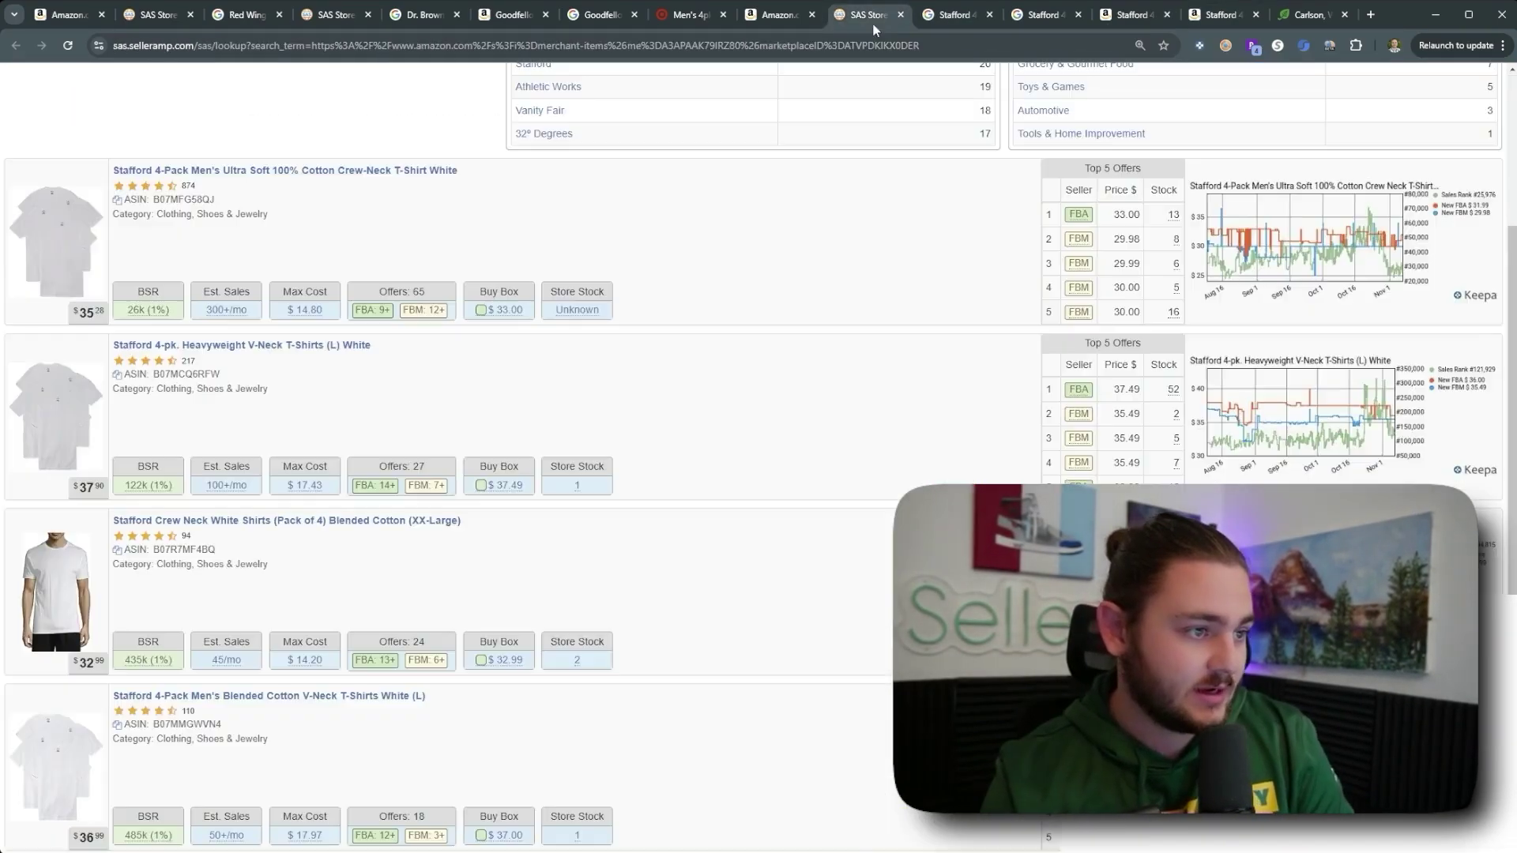
pyautogui.scroll(-2, 552, 194)
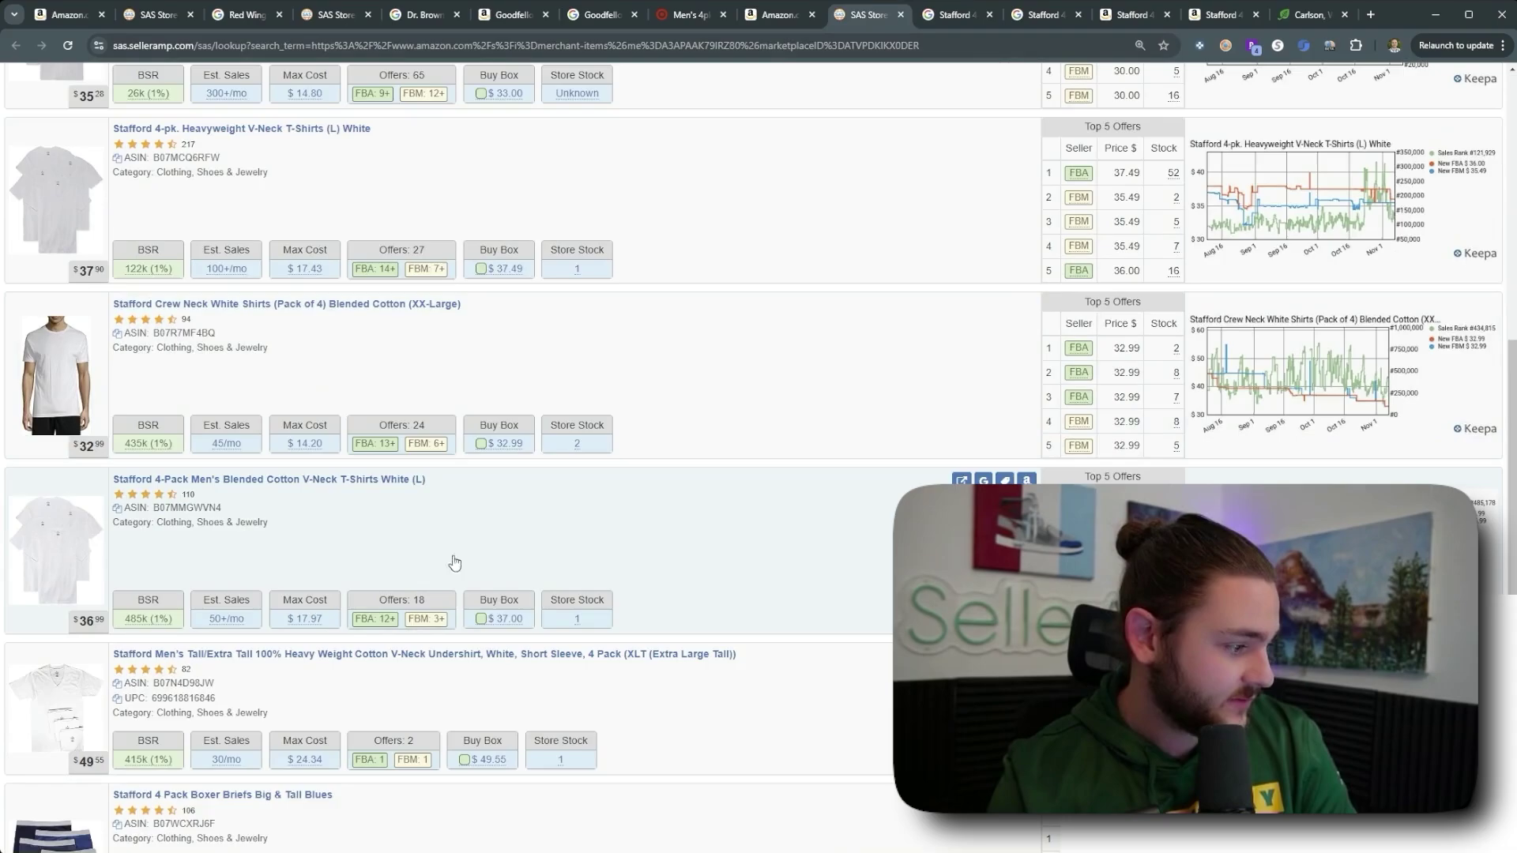
pyautogui.click(983, 481)
pyautogui.click(1026, 481)
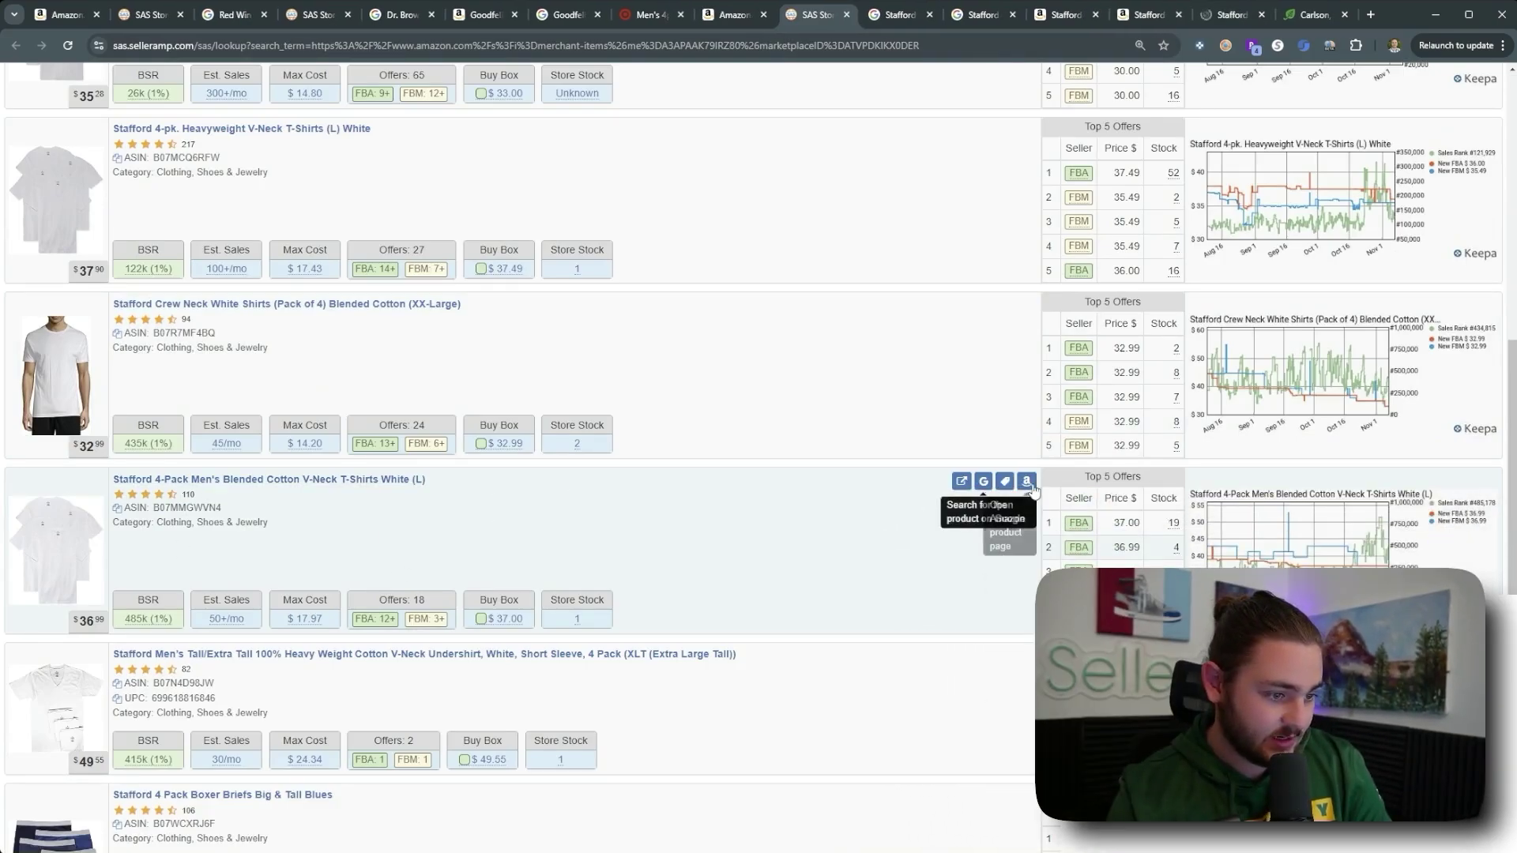
# Step: Open the JCPenney listing for the Stafford V-neck 4-pack and set the cost price to 19.12 on its Amazon page
pyautogui.click(961, 306)
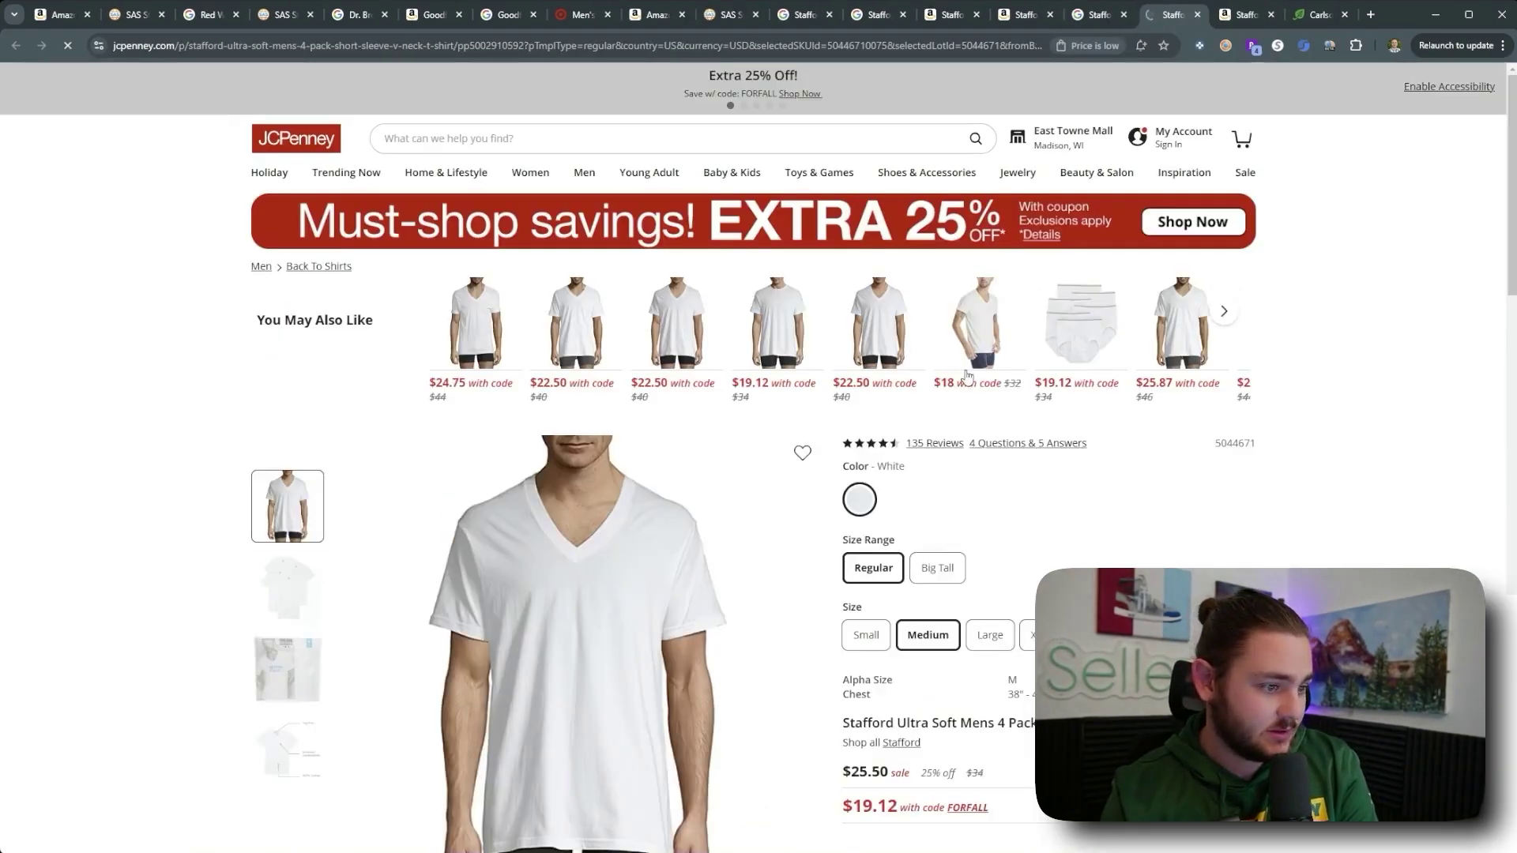
pyautogui.click(1231, 20)
pyautogui.scroll(-10, 798, 490)
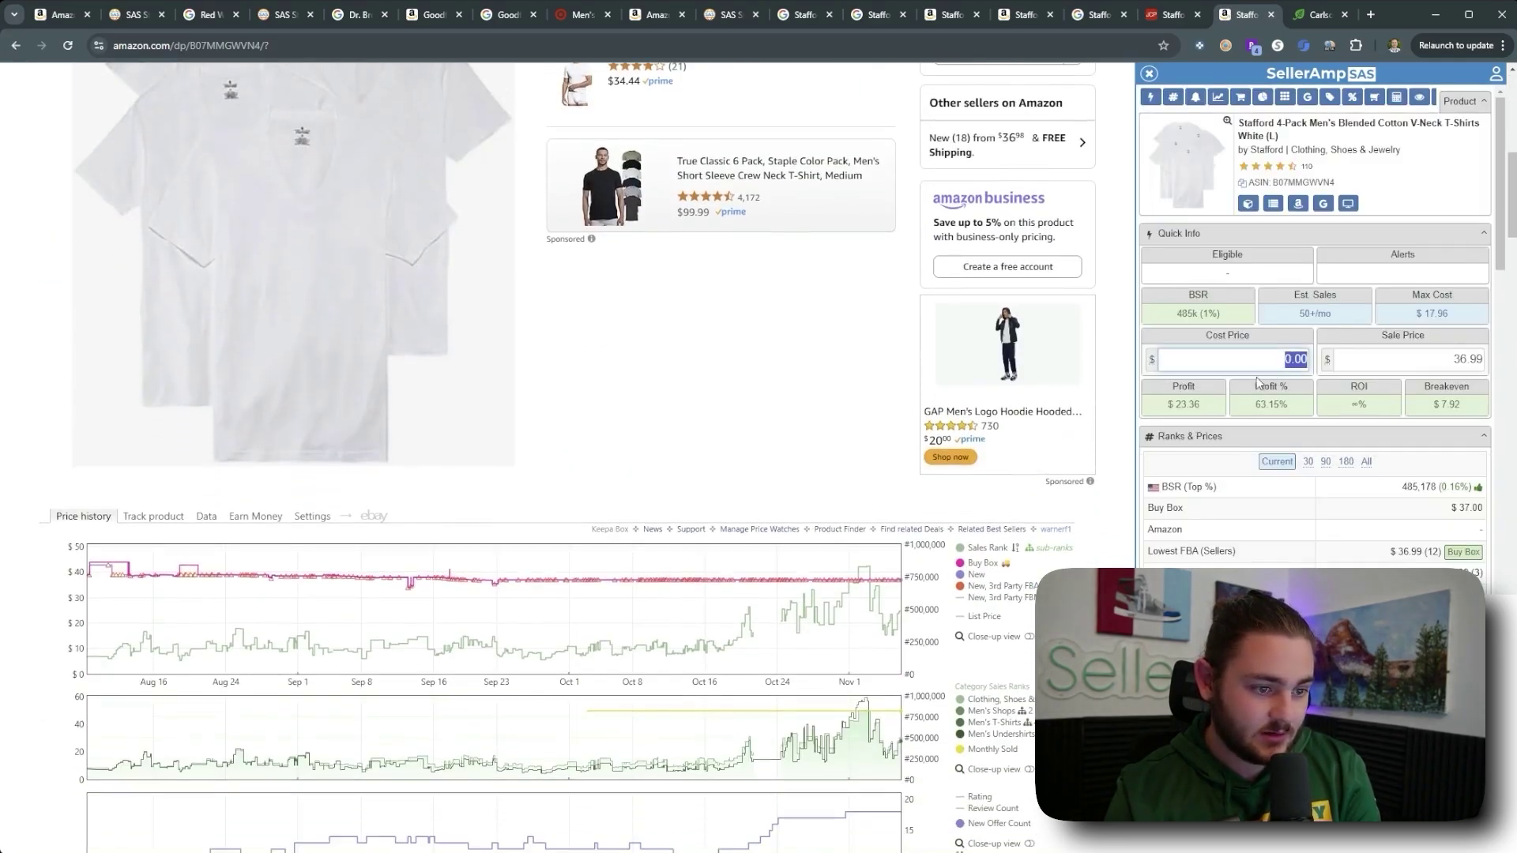
pyautogui.write('19.12')
pyautogui.click(1169, 14)
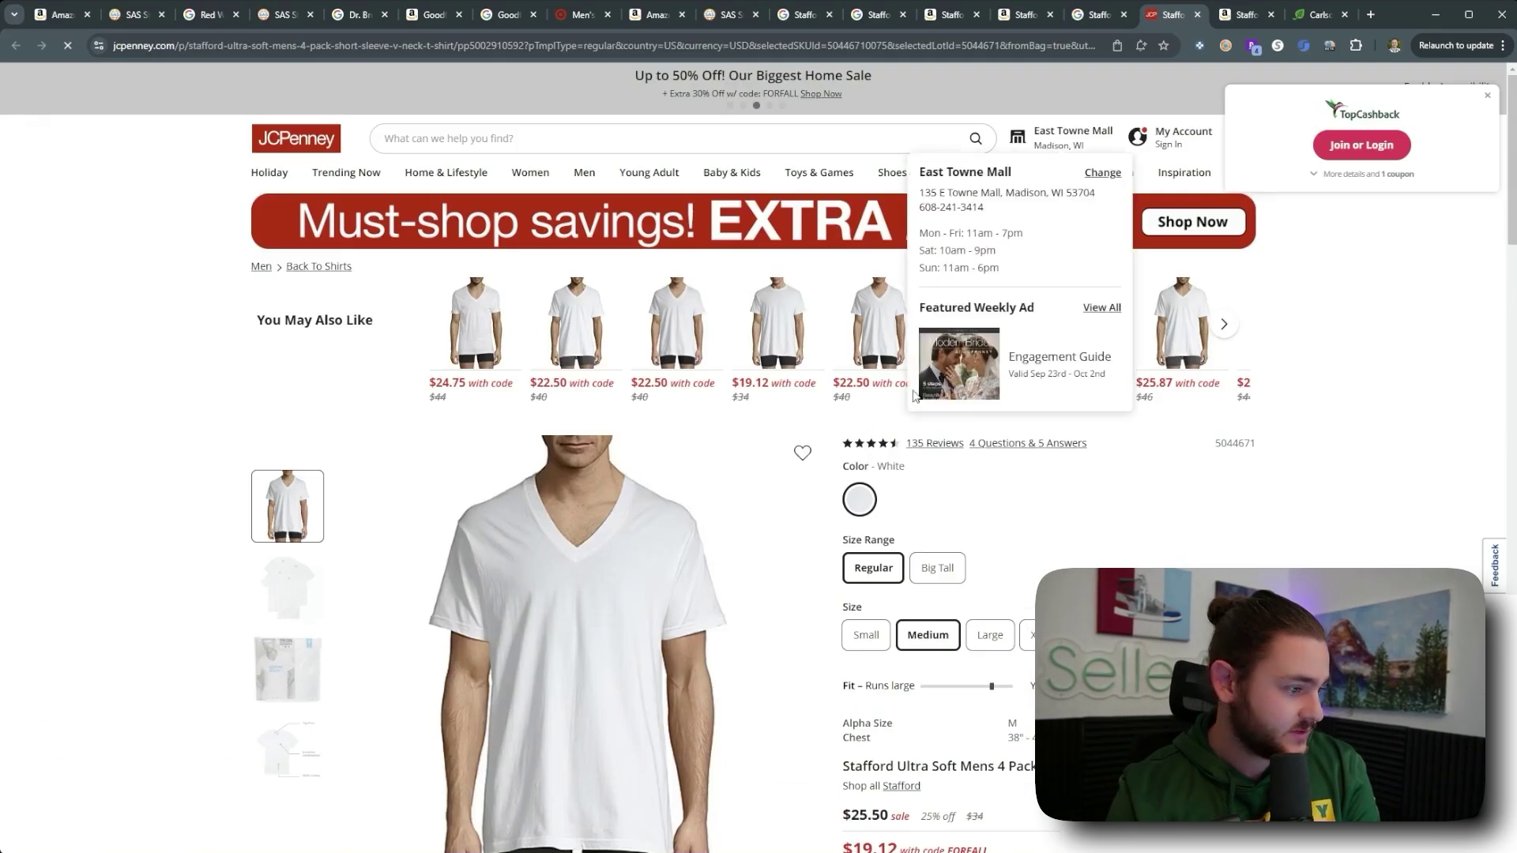
pyautogui.scroll(-2, 1104, 447)
pyautogui.hotkey('ctrl', 'Tab')
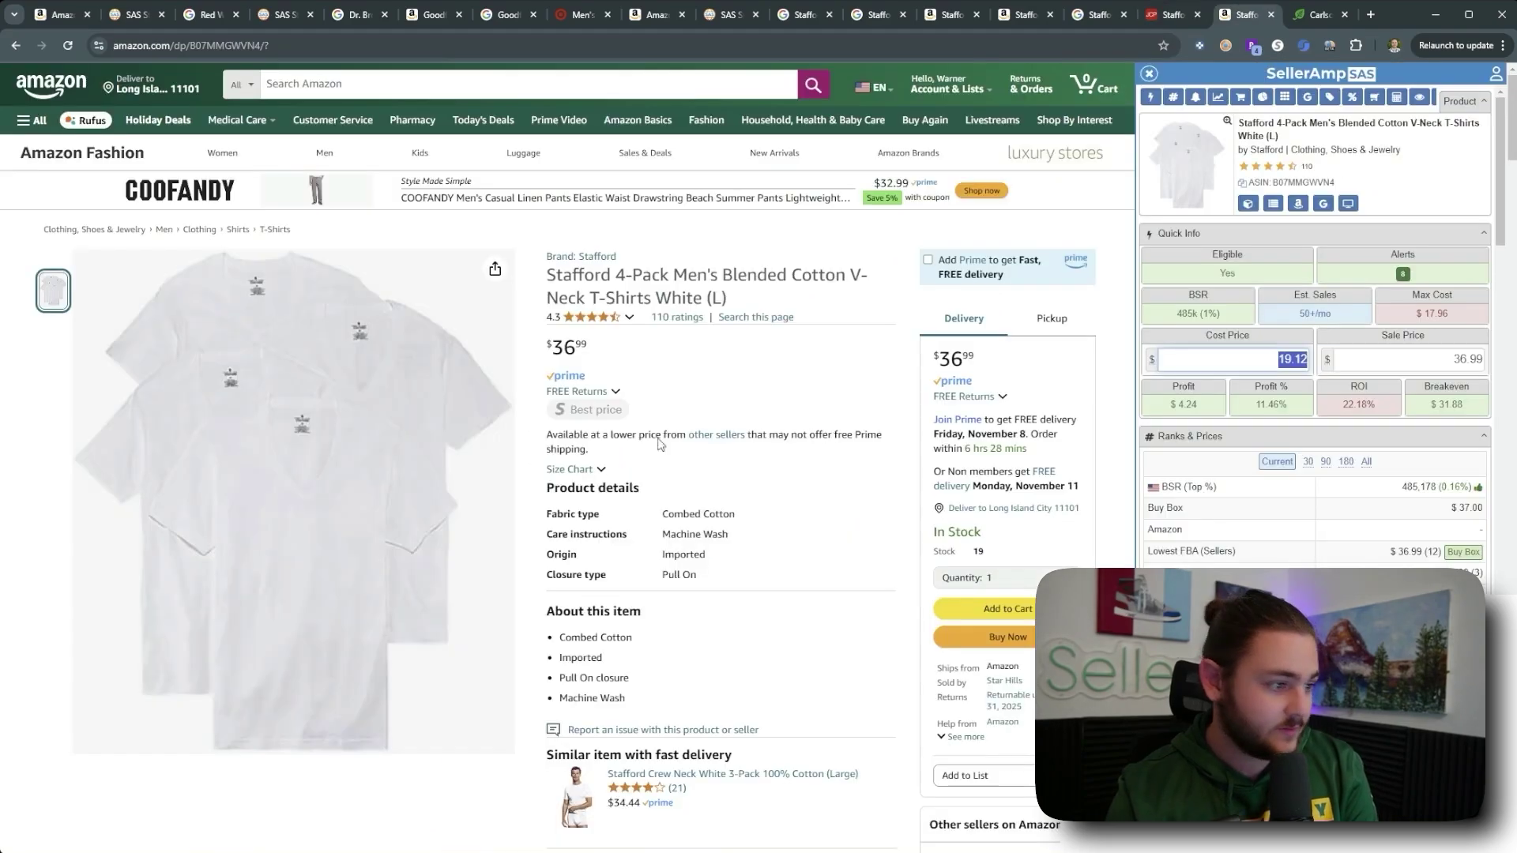
# Step: Open CardBear in a new tab and look up the discounts on JCPenney gift cards
pyautogui.click(1370, 14)
pyautogui.write('card')
pyautogui.press('Return')
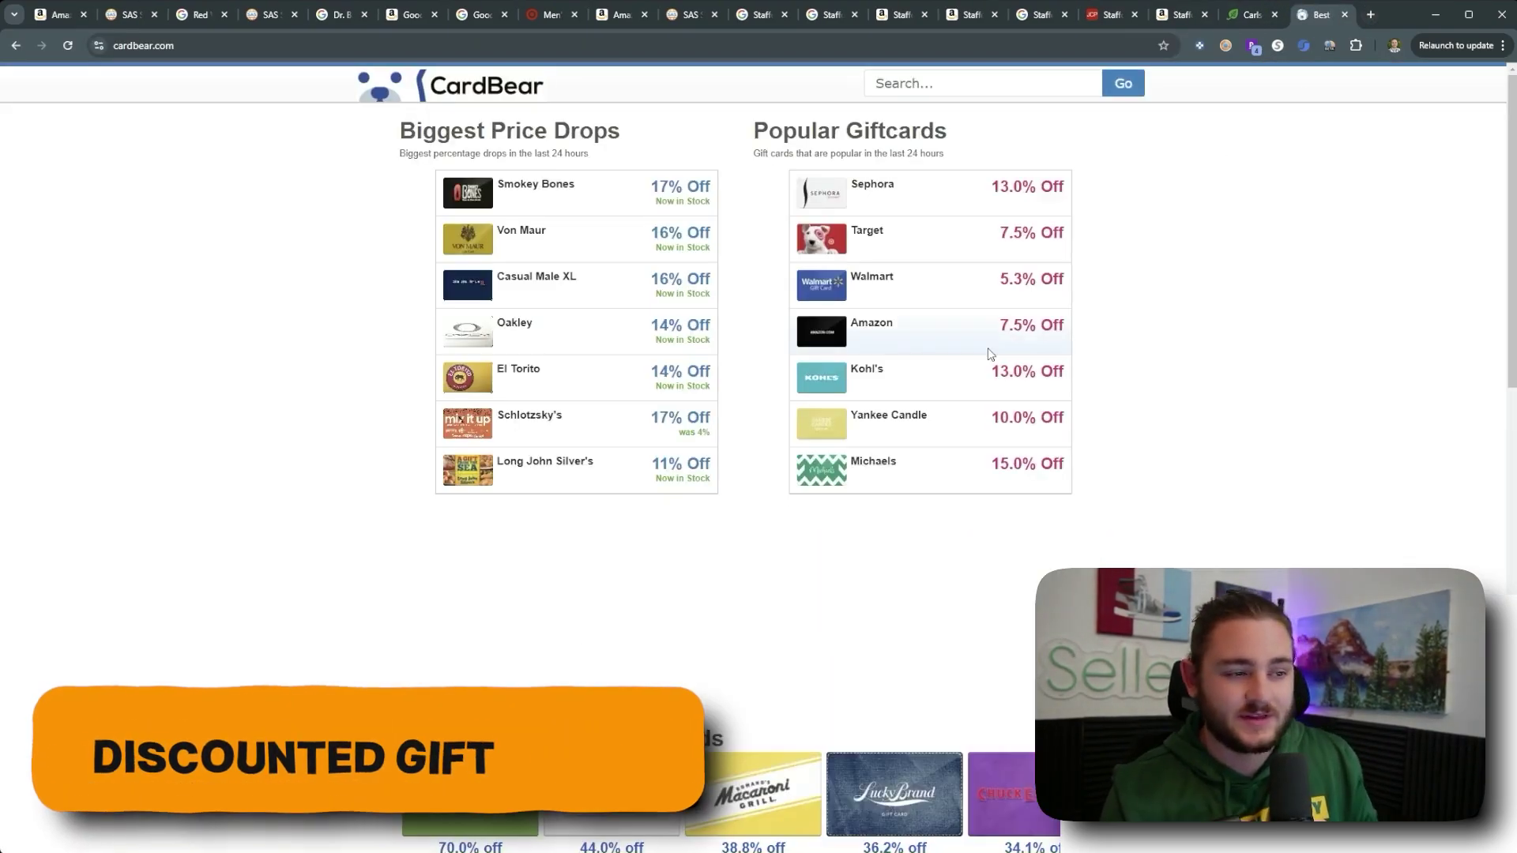
pyautogui.click(926, 87)
pyautogui.write('jc')
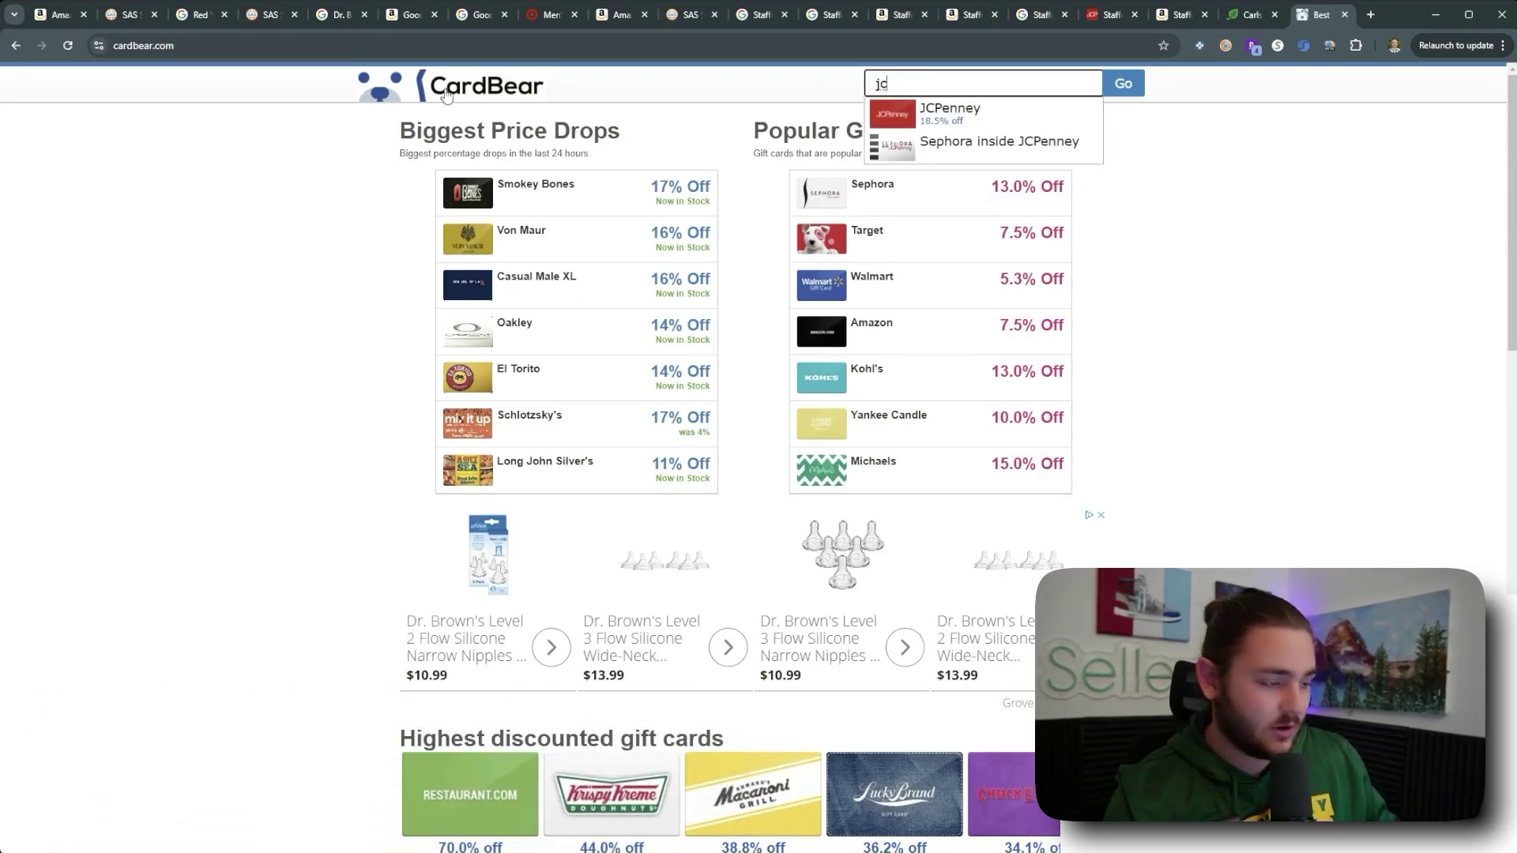
pyautogui.press('Down')
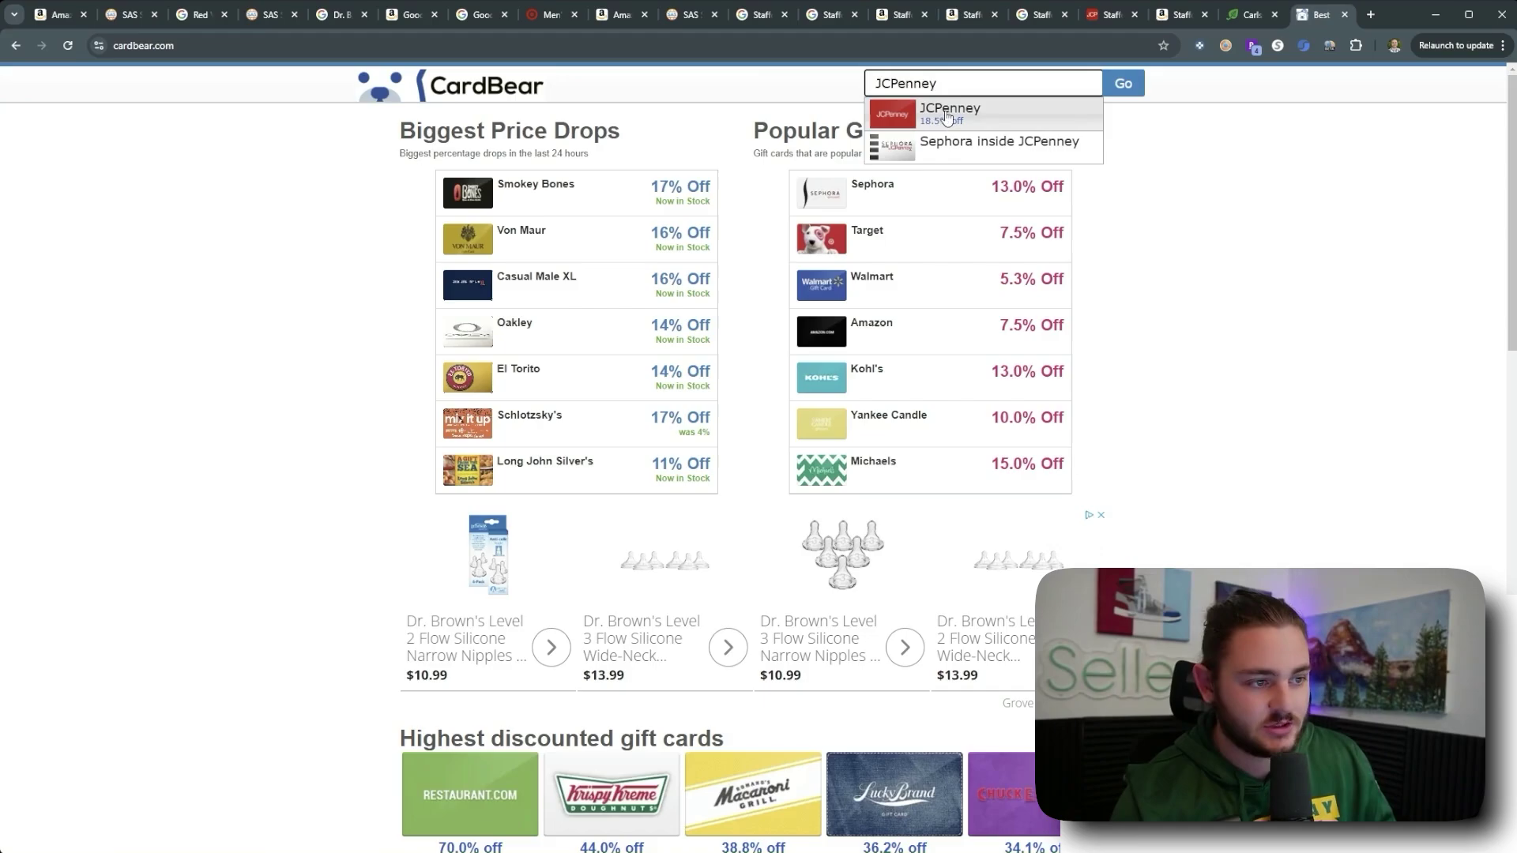
pyautogui.click(949, 116)
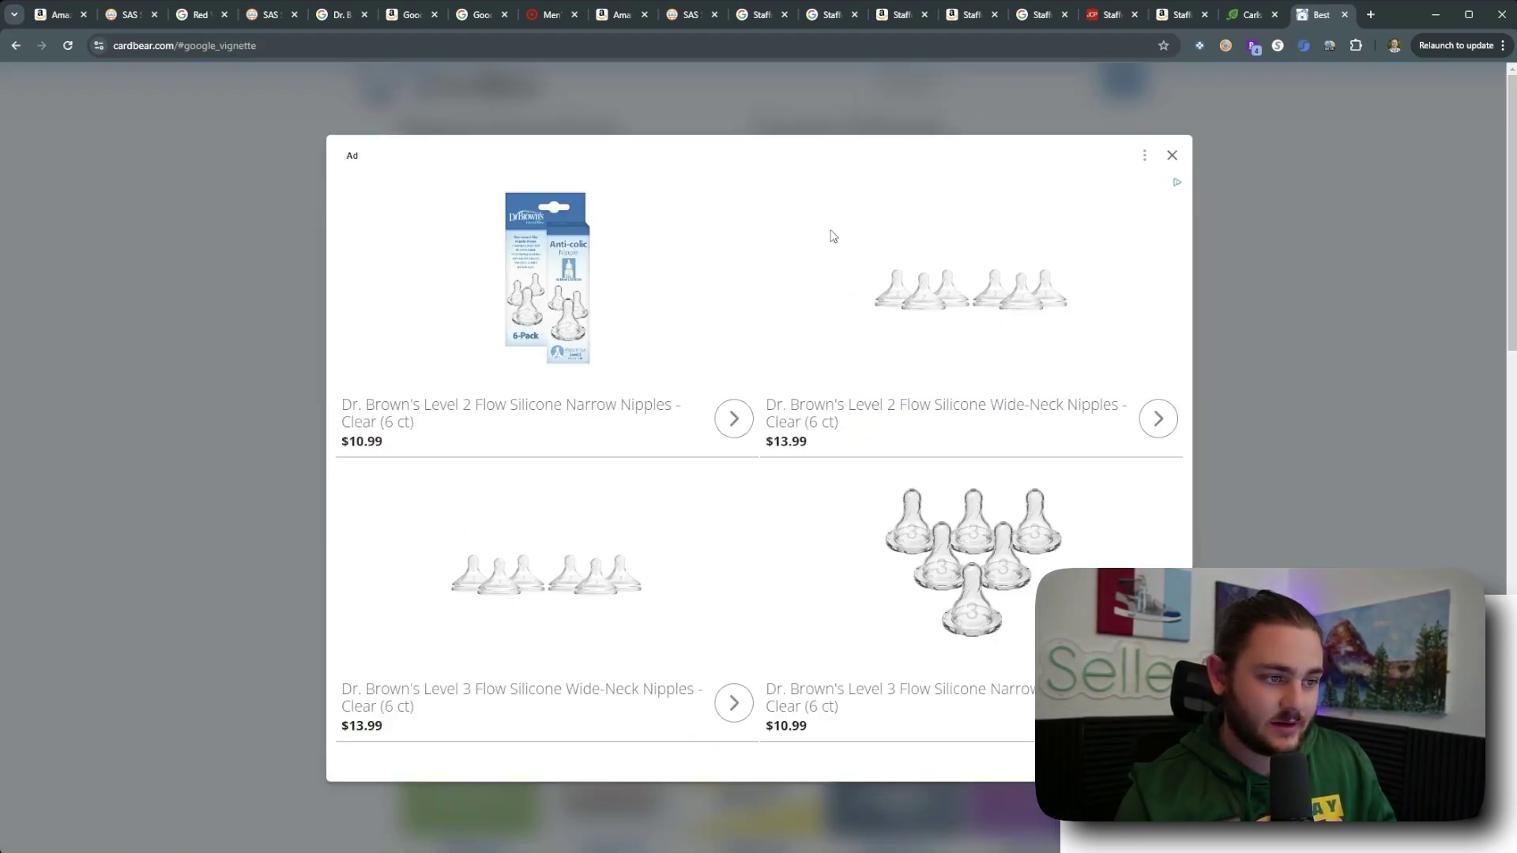
pyautogui.click(1171, 155)
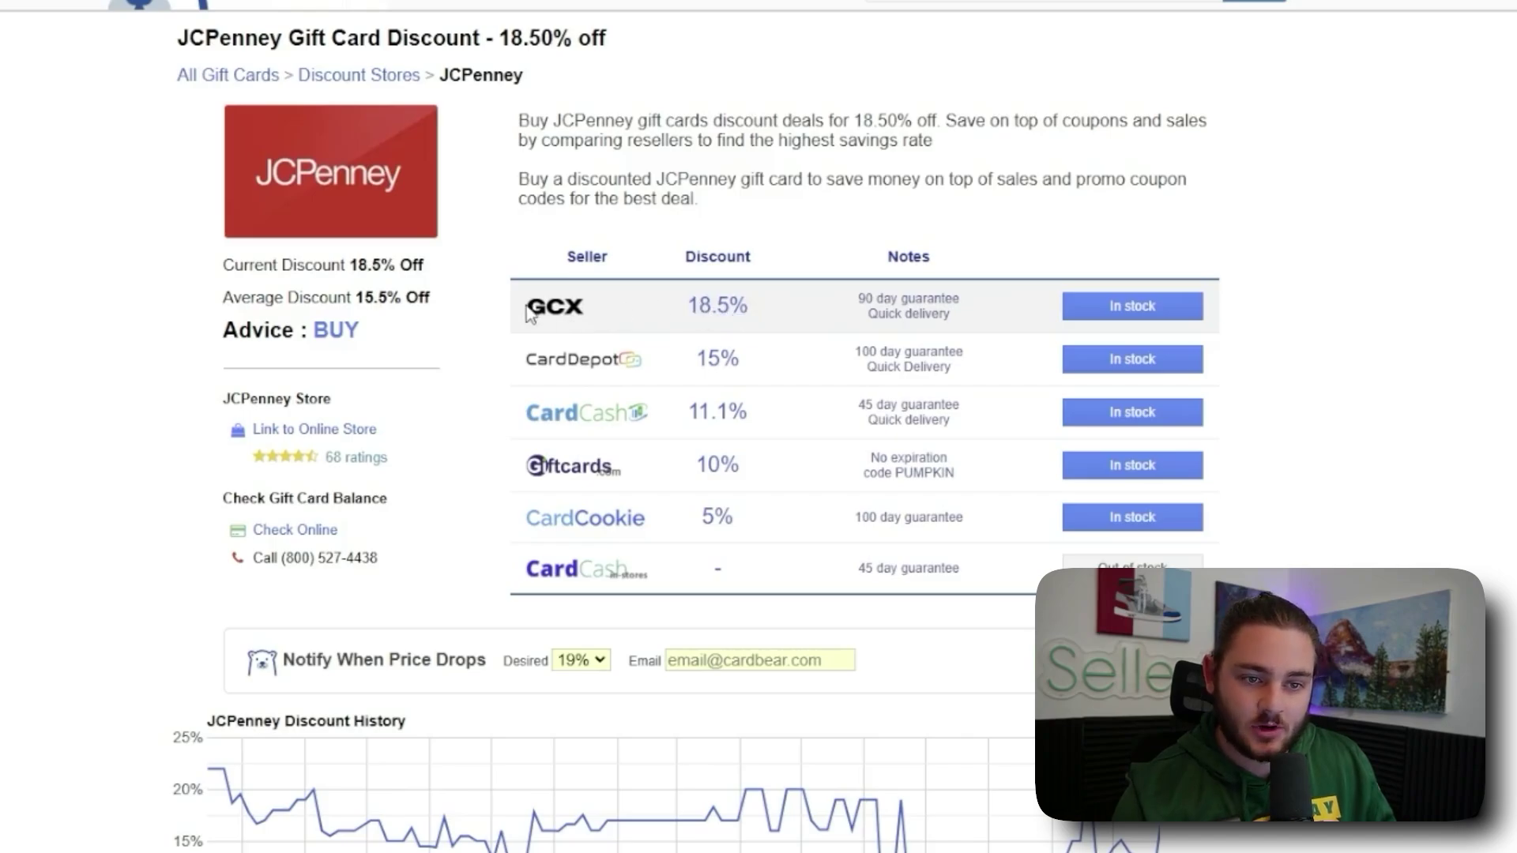
# Step: Open the GCX offer for JCPenney gift cards and examine the discounts on its $500 cards
pyautogui.click(1132, 306)
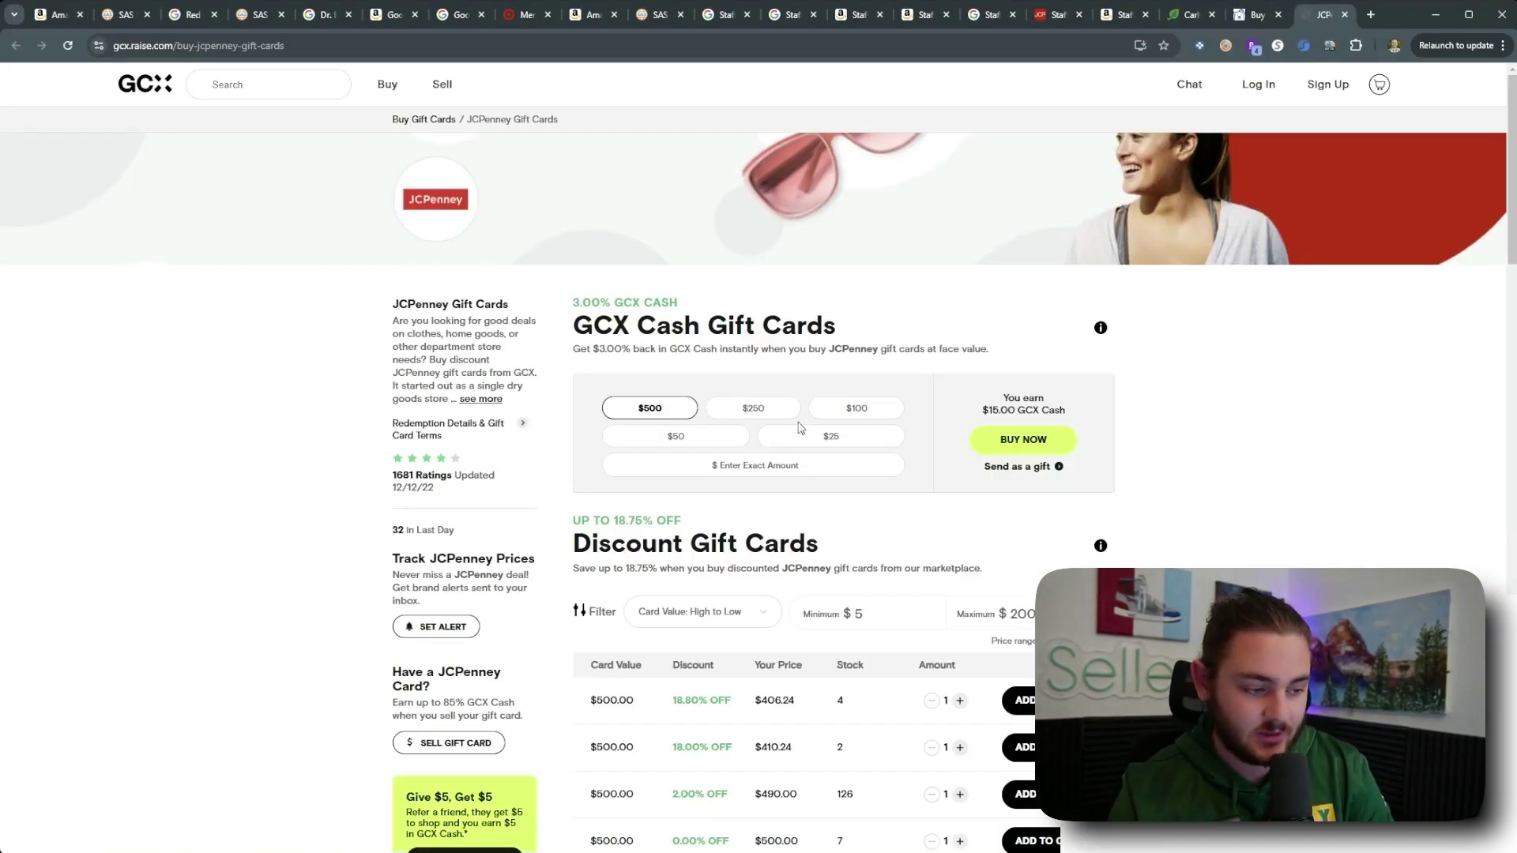
pyautogui.scroll(-4, 800, 427)
pyautogui.moveTo(782, 447); pyautogui.dragTo(718, 424)
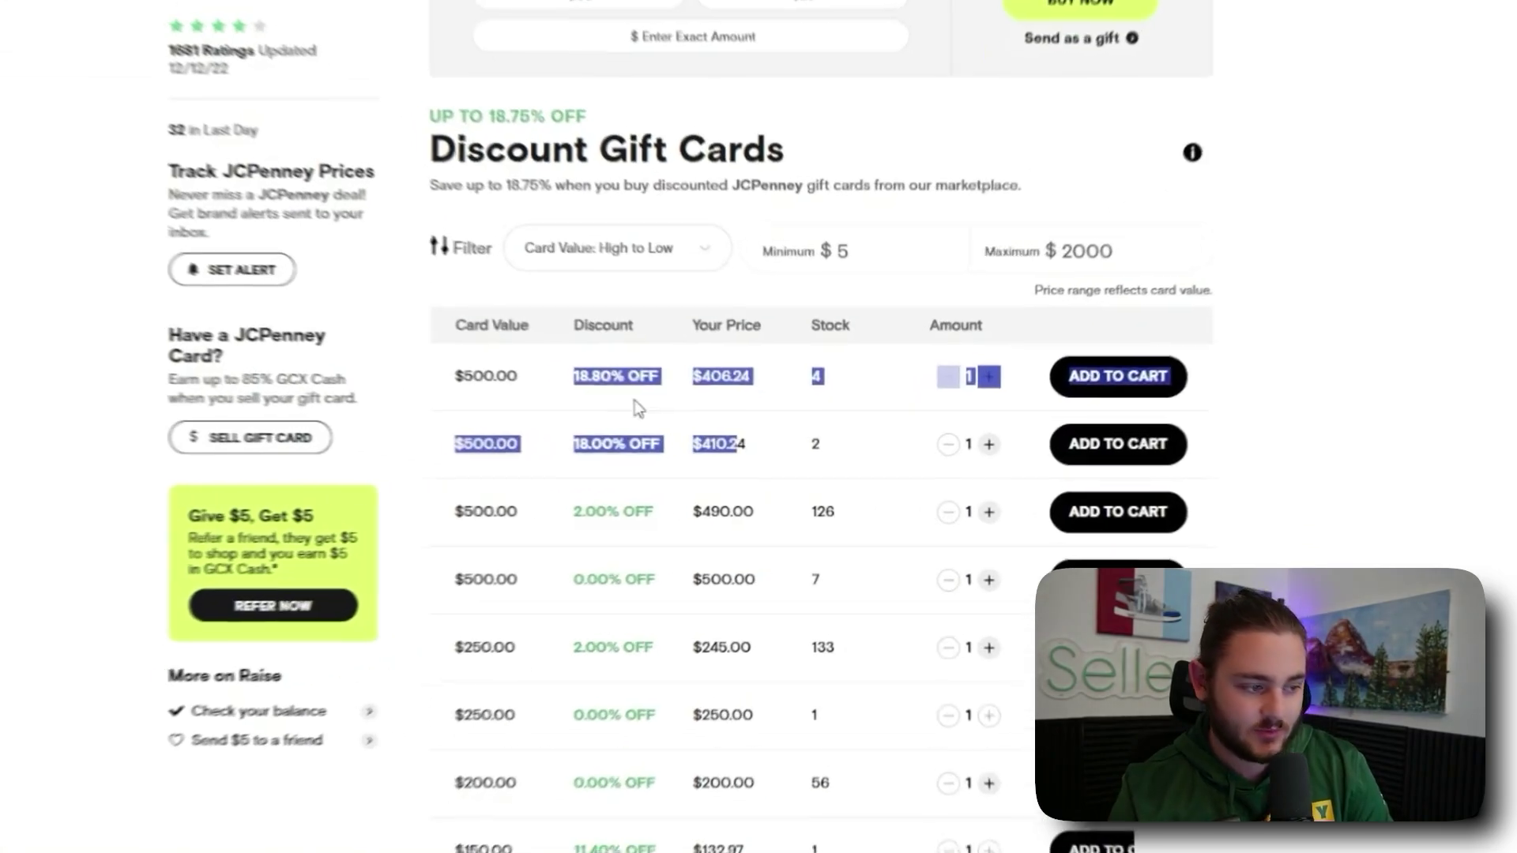
pyautogui.click(766, 373)
pyautogui.moveTo(454, 371)
pyautogui.mouseDown()
pyautogui.moveTo(807, 444)
pyautogui.moveTo(455, 368)
pyautogui.mouseUp()
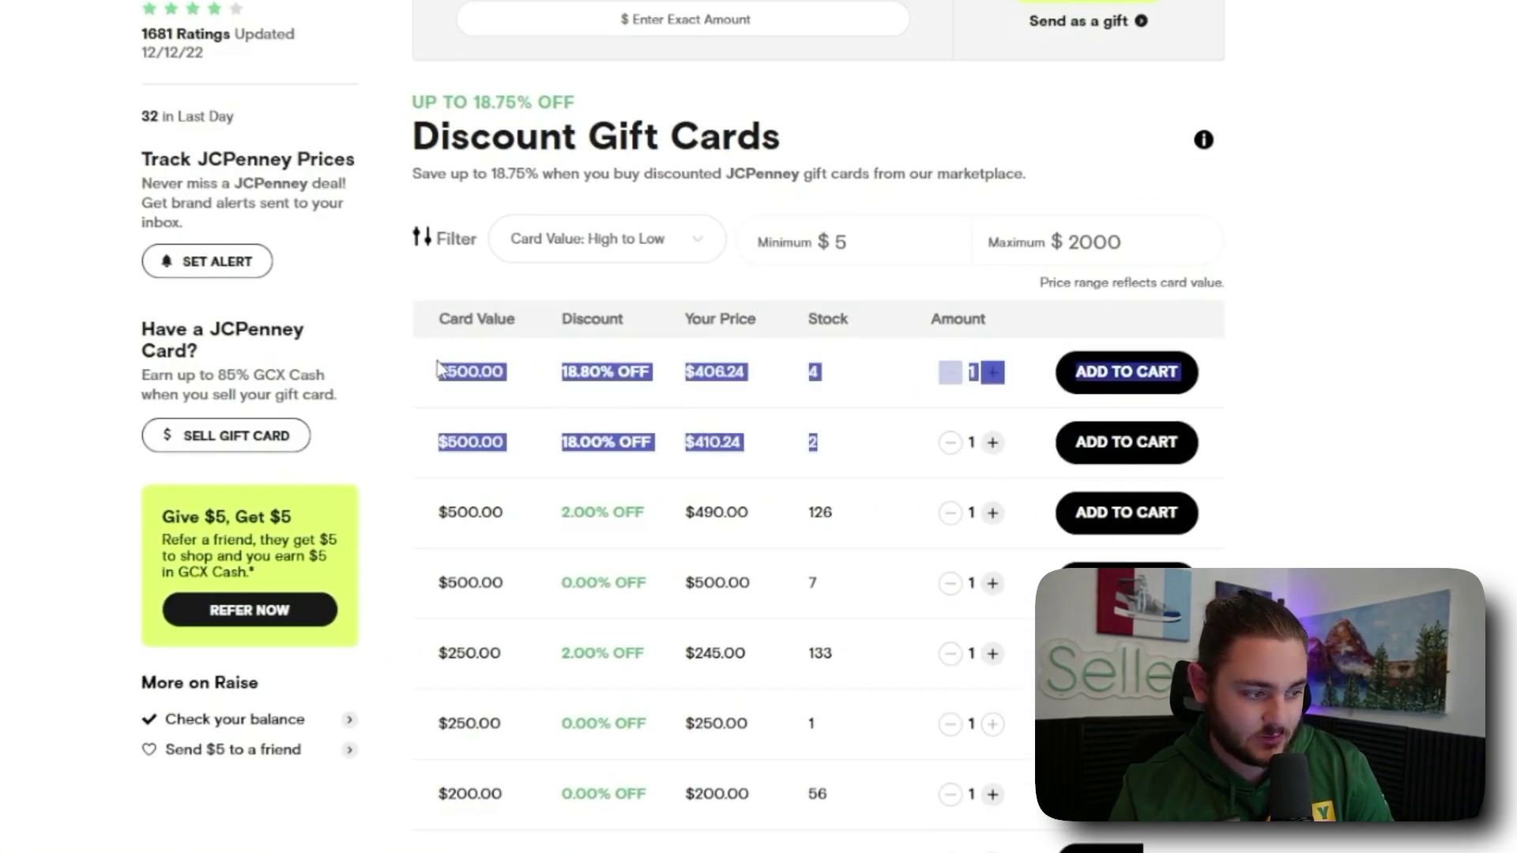
pyautogui.click(573, 377)
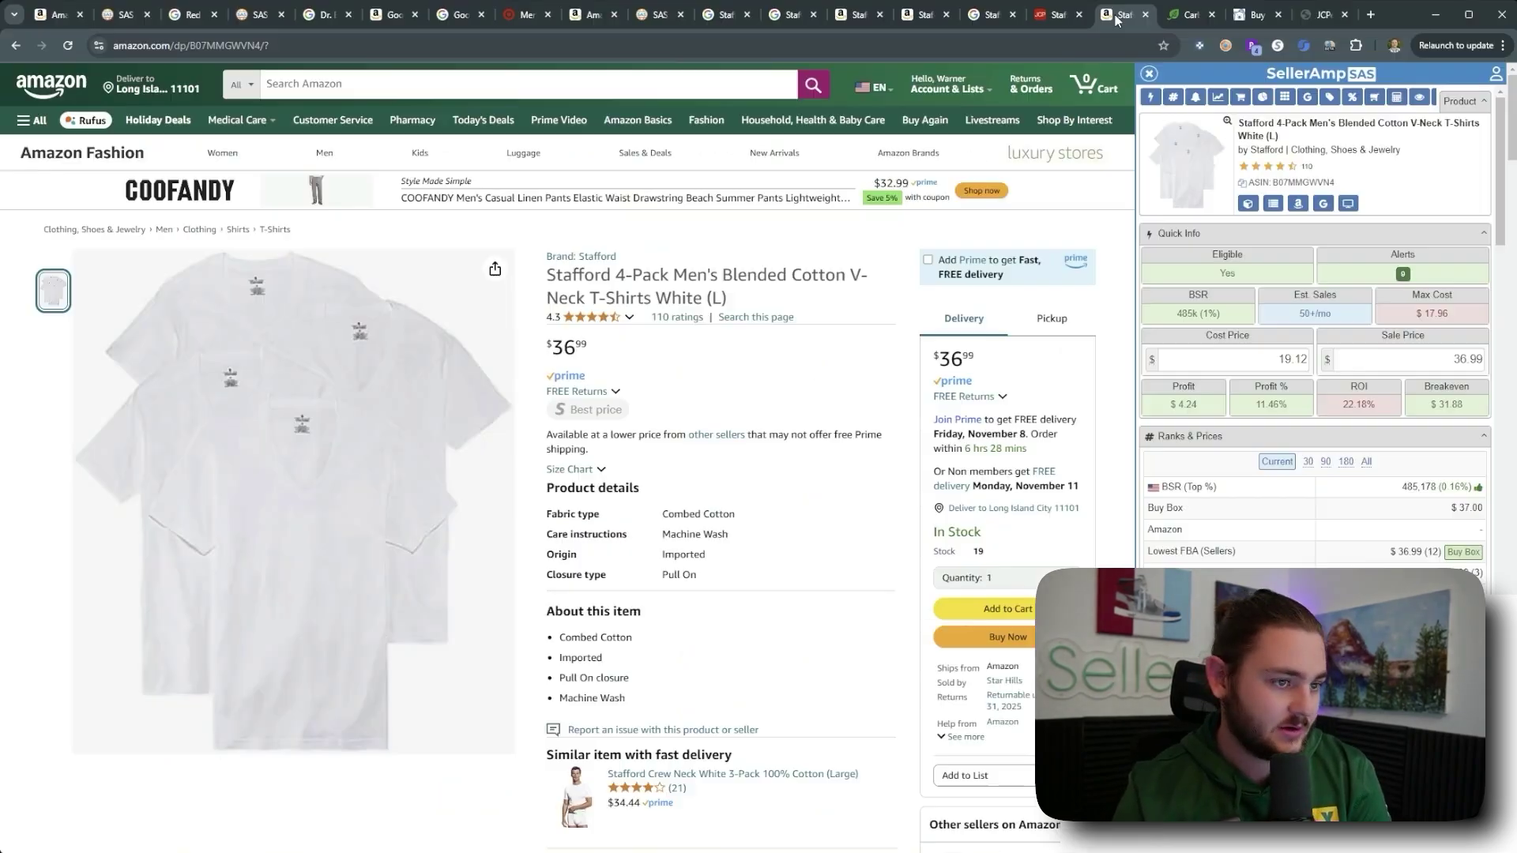
# Step: On the Blended Cotton V-Neck 4-pack's Amazon page, set the cost price to 19.12*0.82 and check the profit and ROI
pyautogui.click(1306, 361)
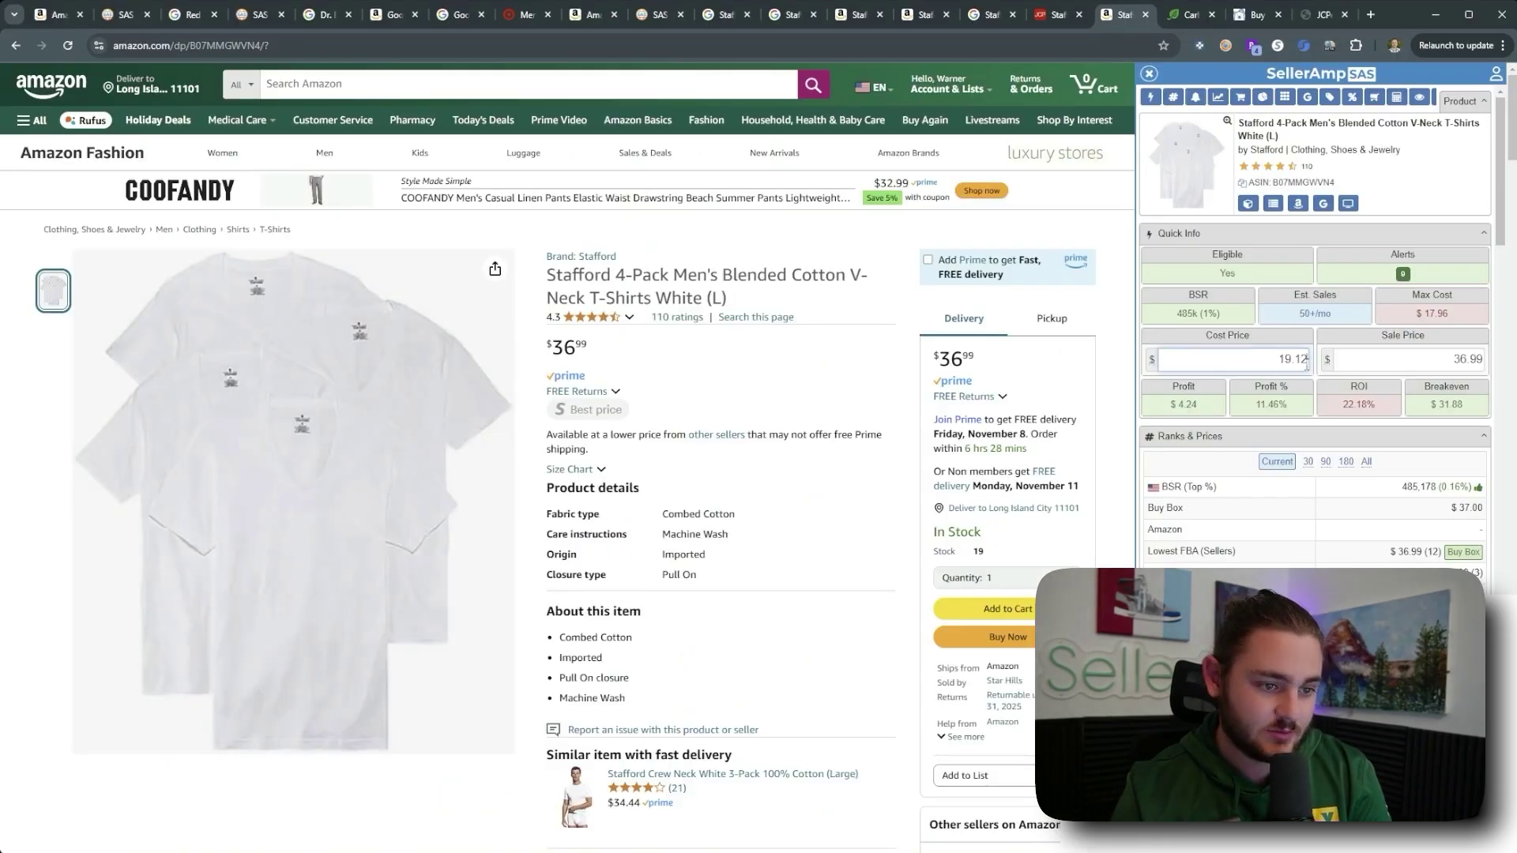
pyautogui.write('*')
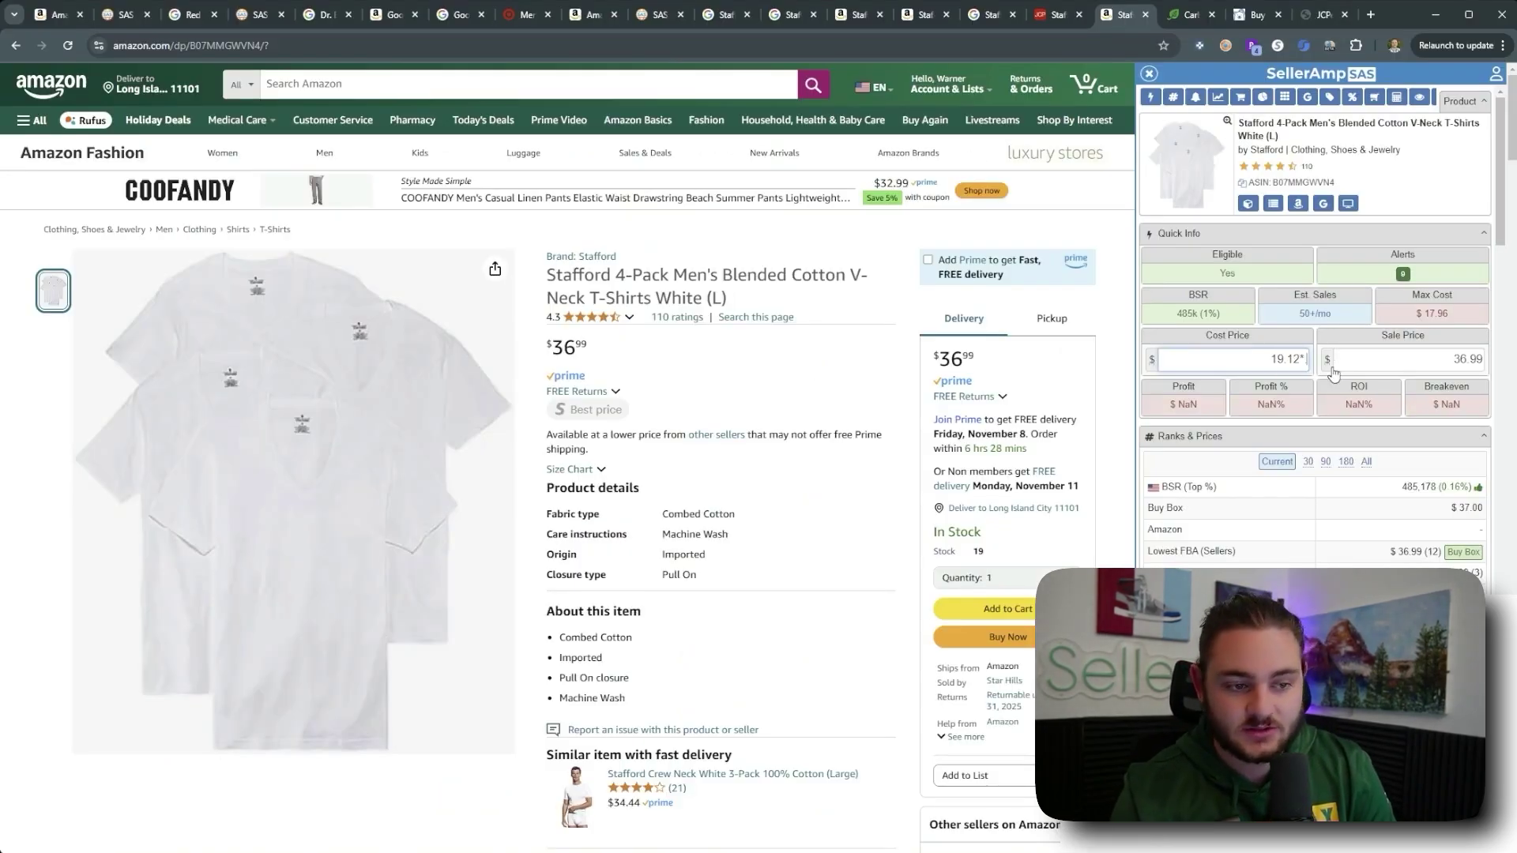
pyautogui.click(1317, 14)
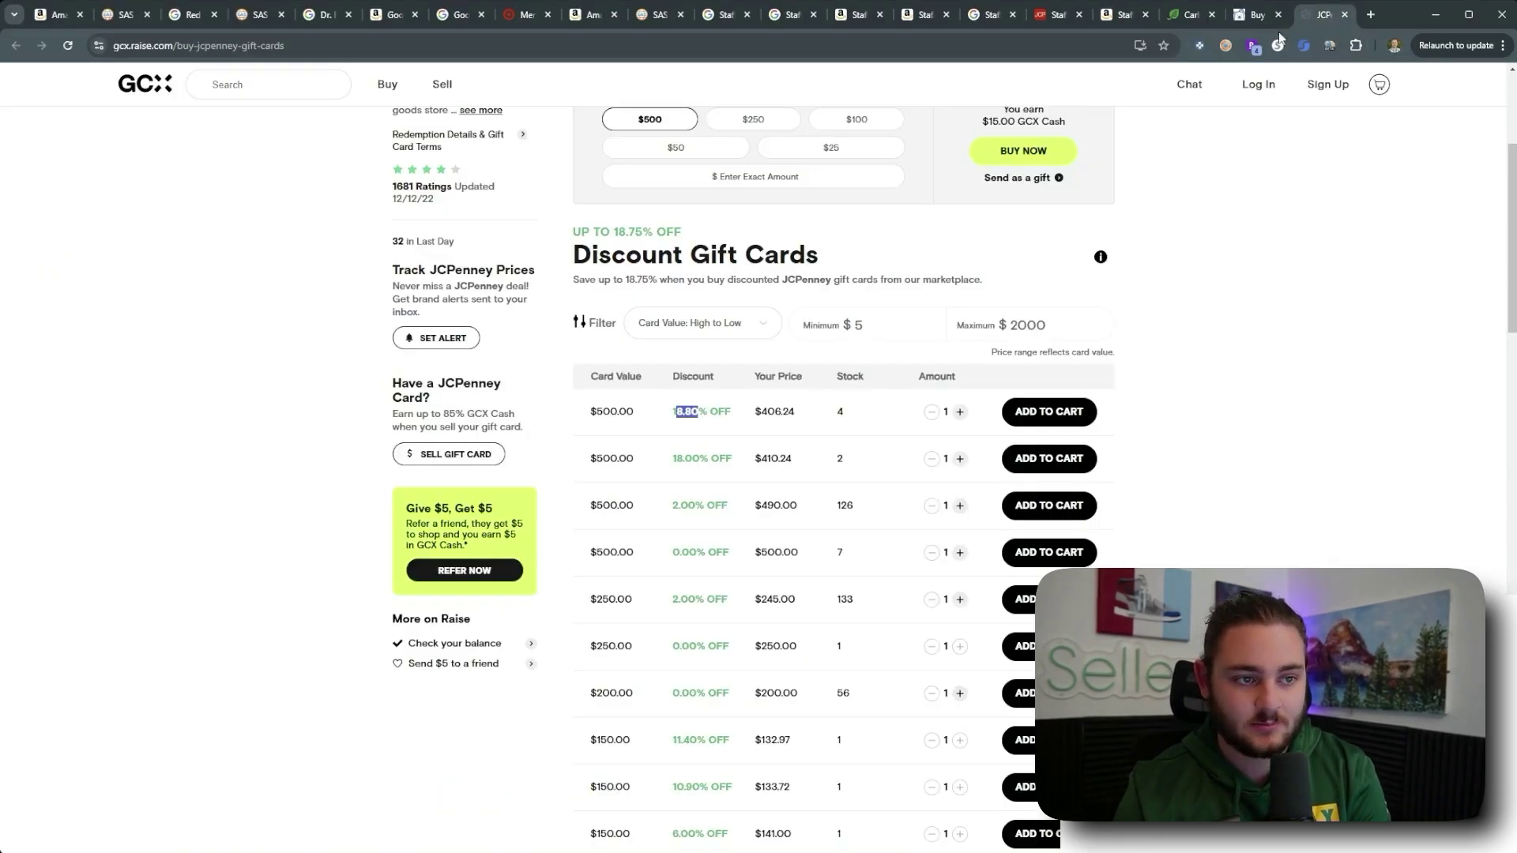
pyautogui.click(1123, 14)
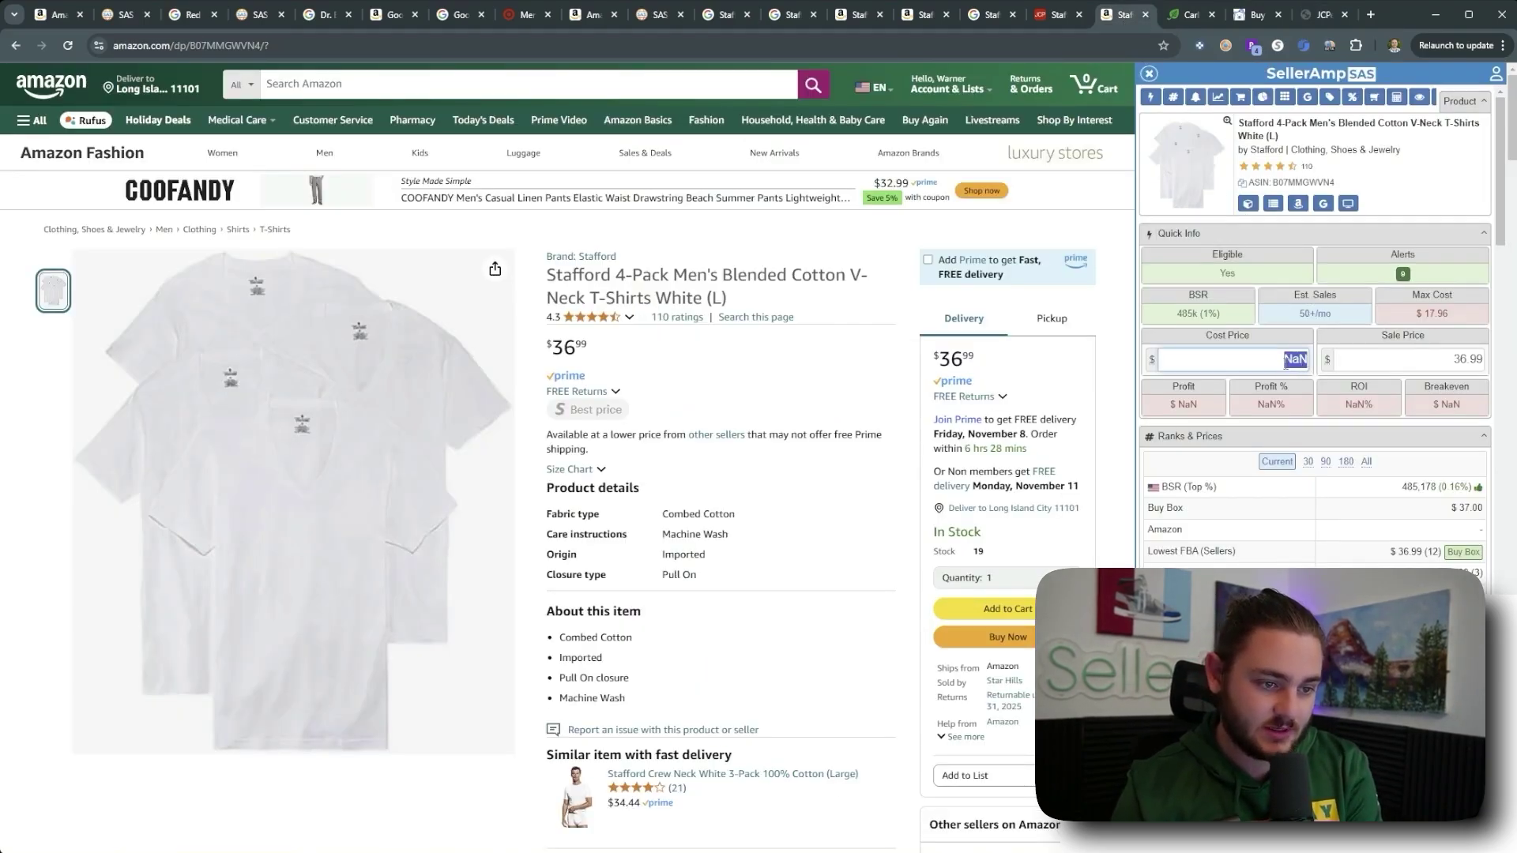
pyautogui.write('19.12*')
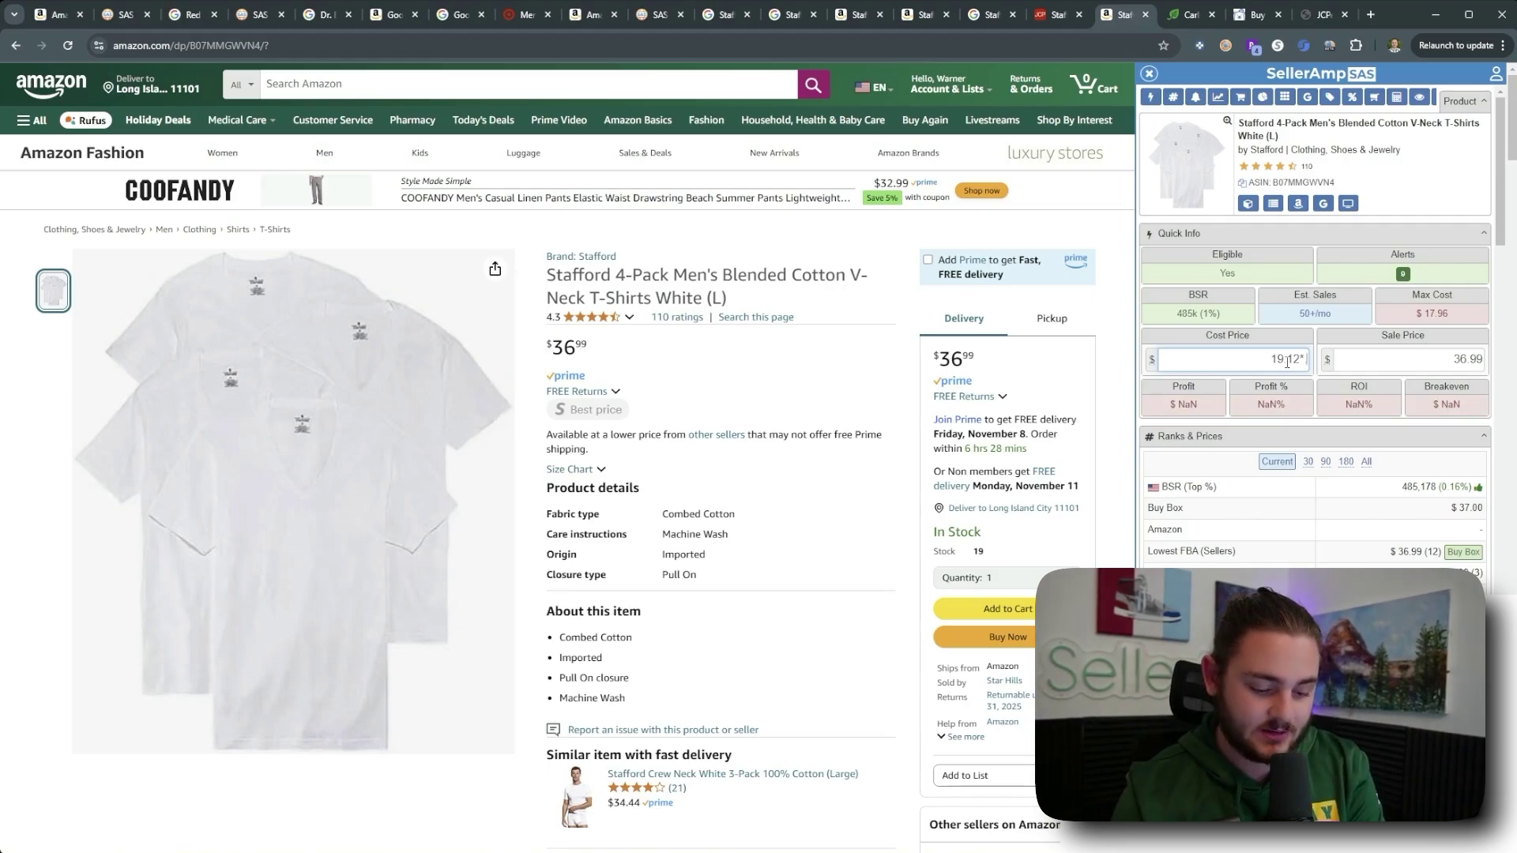
pyautogui.write('0.82')
pyautogui.press('Return')
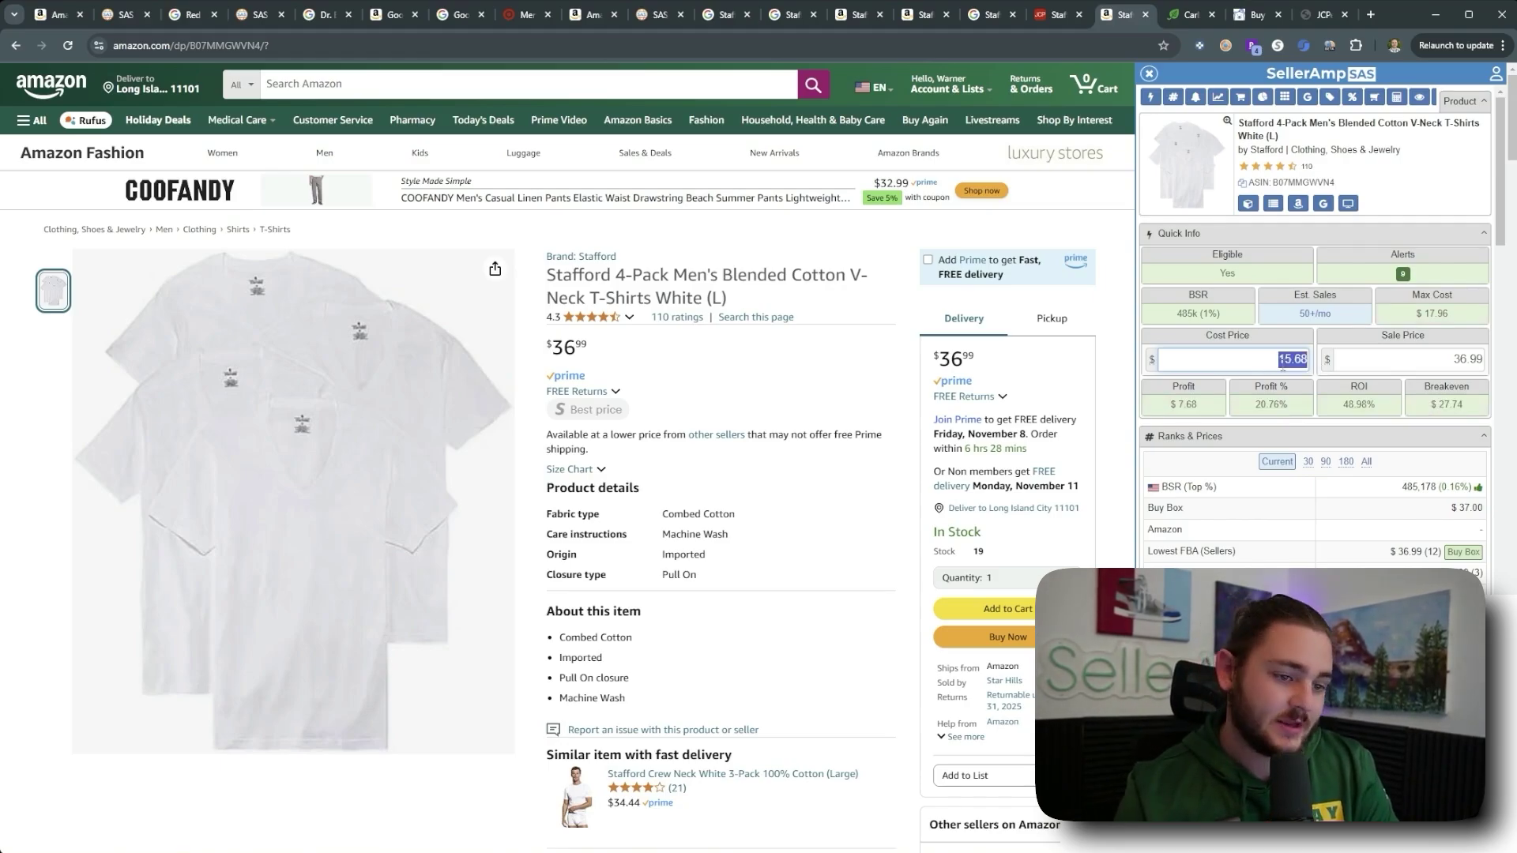
pyautogui.doubleClick(1199, 407)
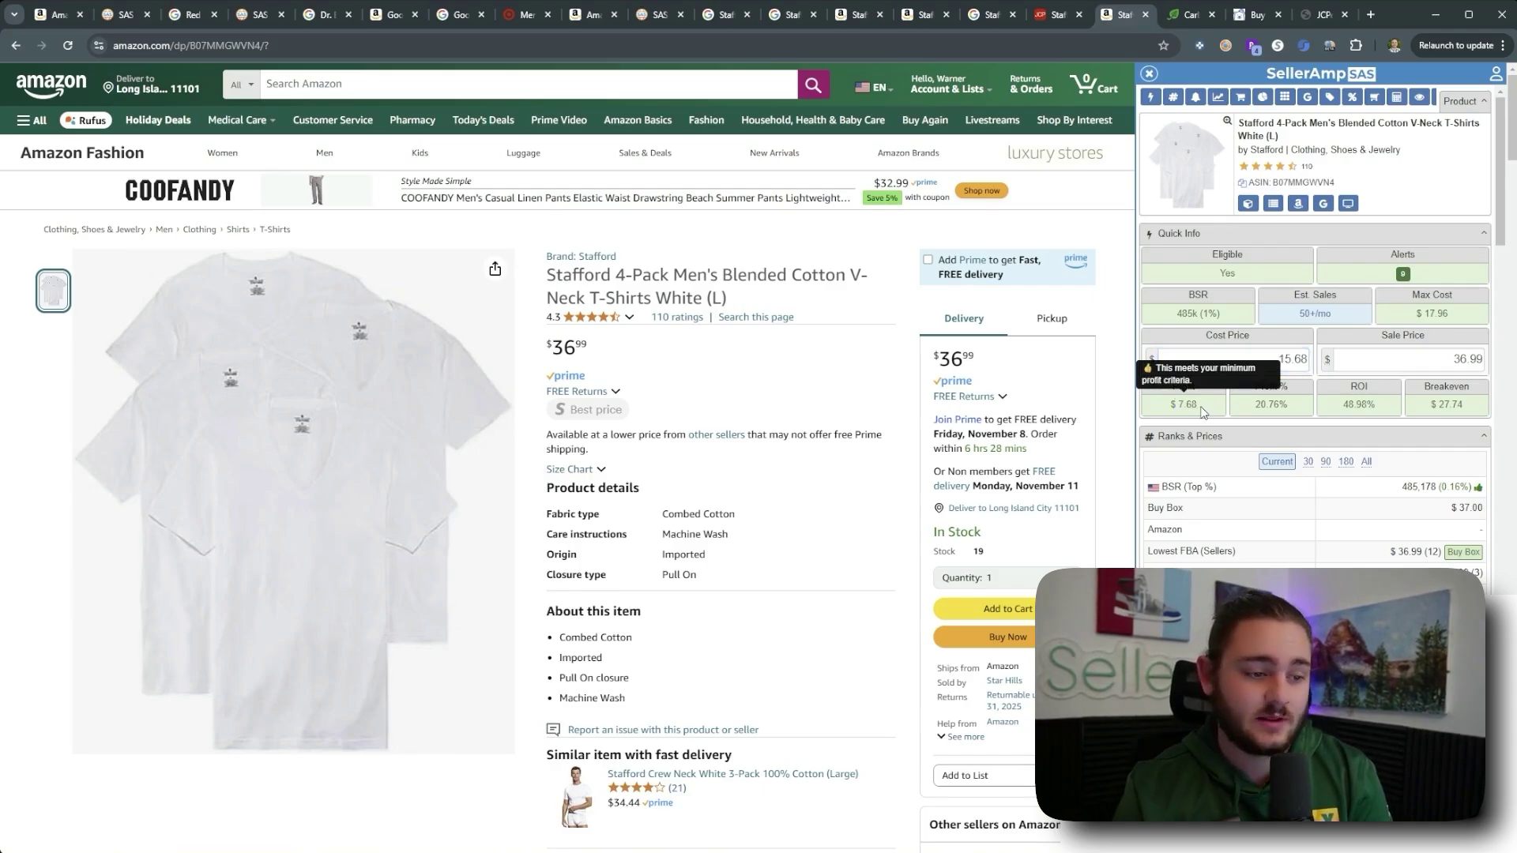
pyautogui.doubleClick(1372, 414)
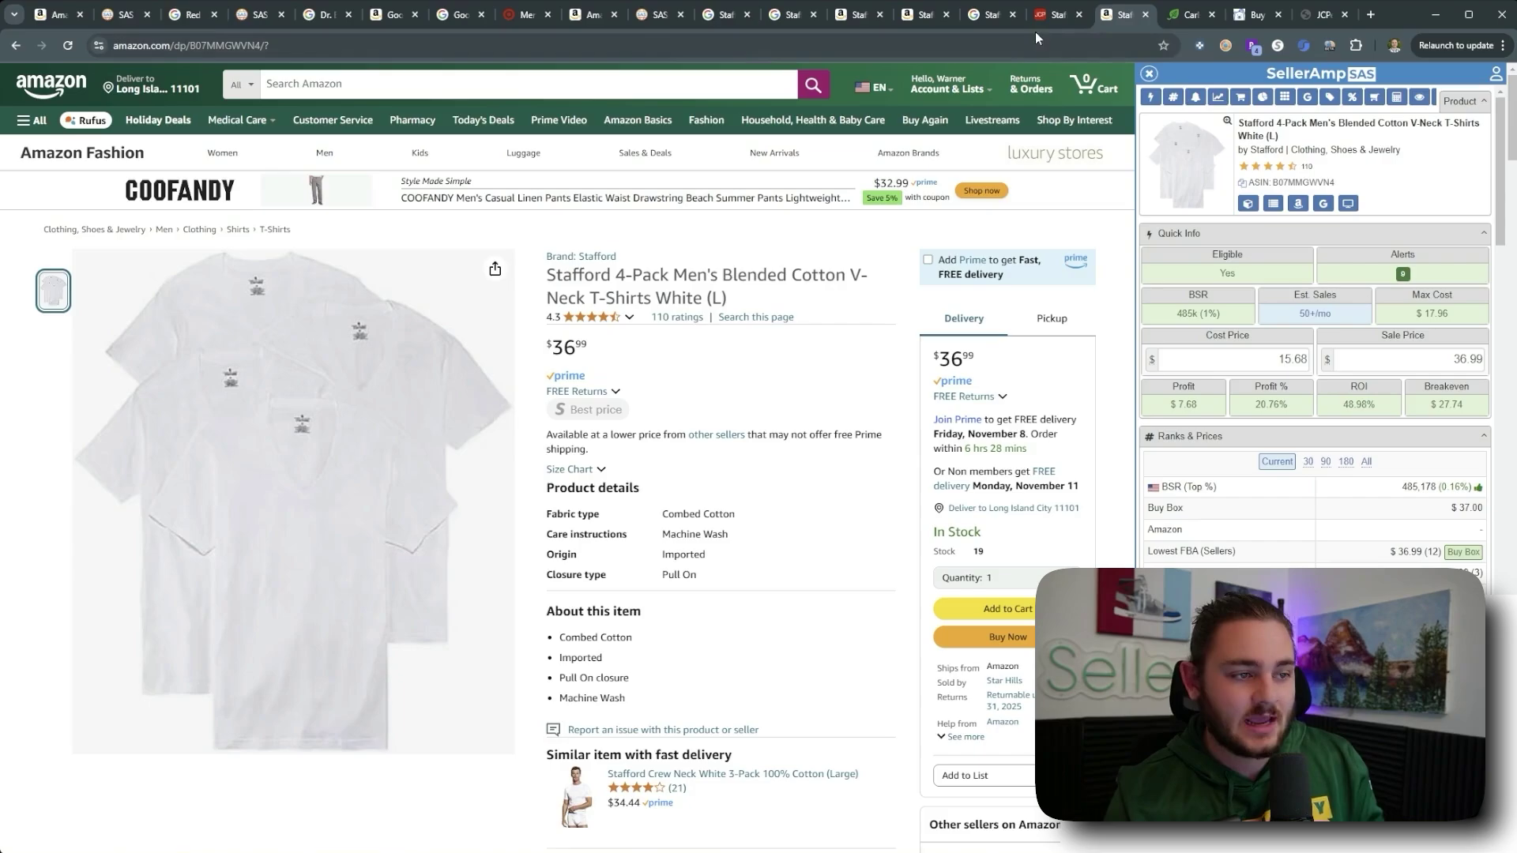
# Step: Review the JCPenney V-neck listing, the GCX gift card offers and CardBear's JCPenney discount history
pyautogui.click(1056, 14)
pyautogui.scroll(-3, 1153, 469)
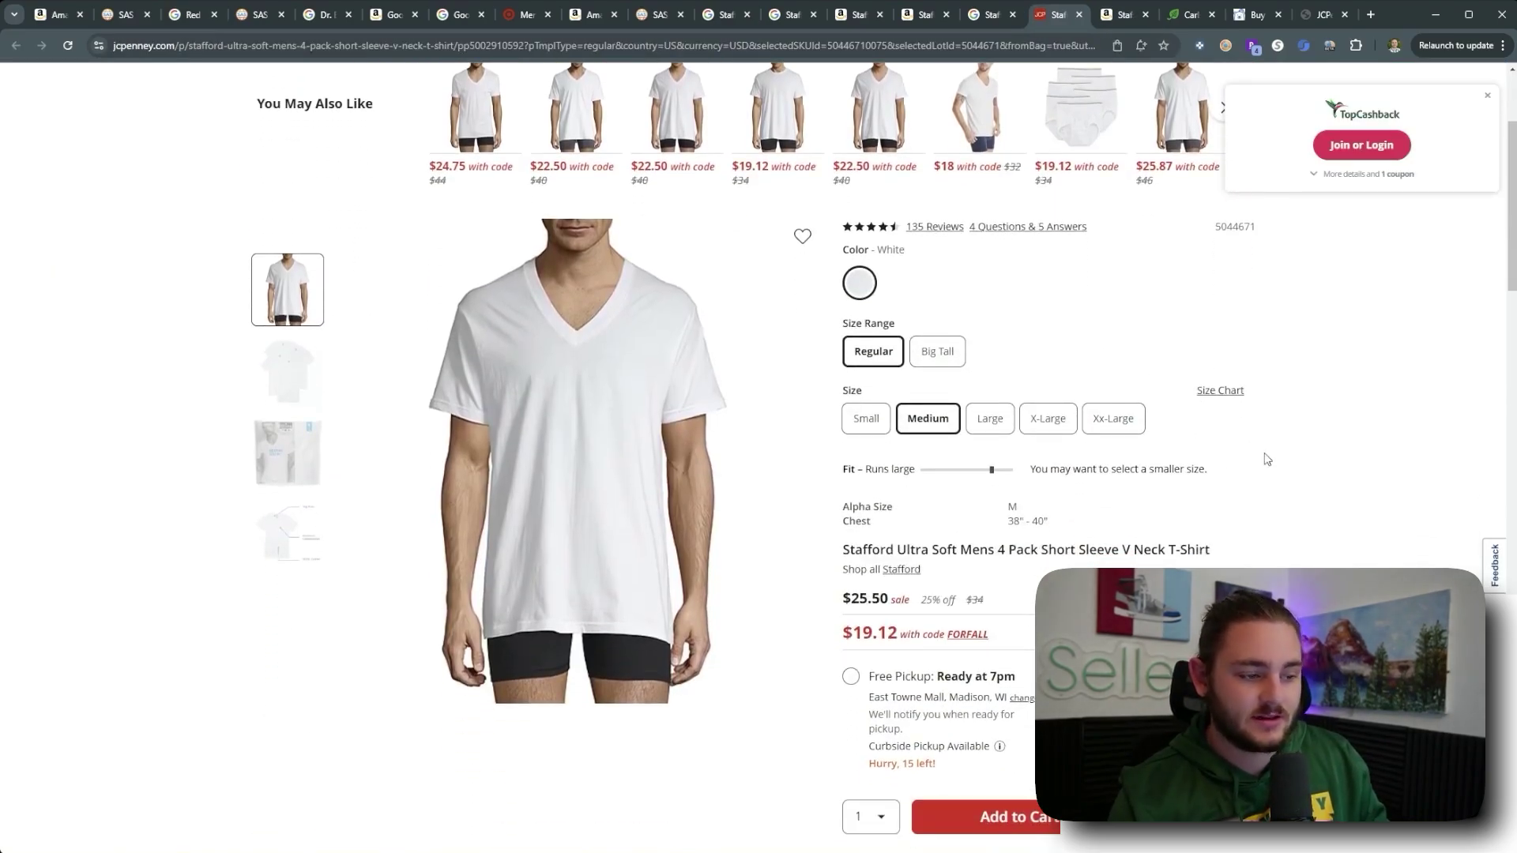
pyautogui.click(1258, 15)
pyautogui.click(1313, 15)
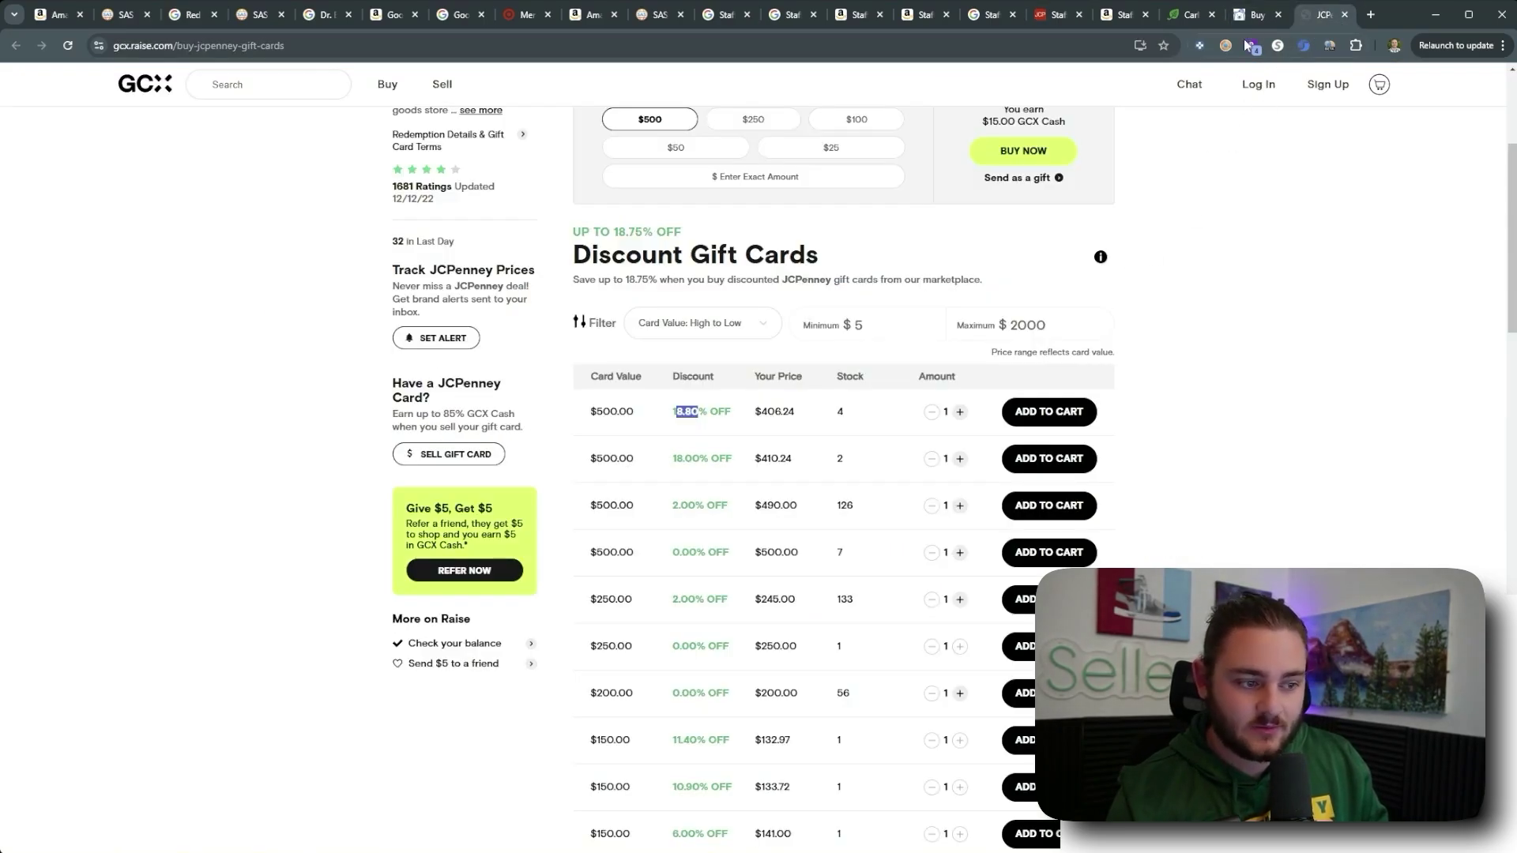
pyautogui.click(1257, 15)
pyautogui.scroll(-3, 1066, 442)
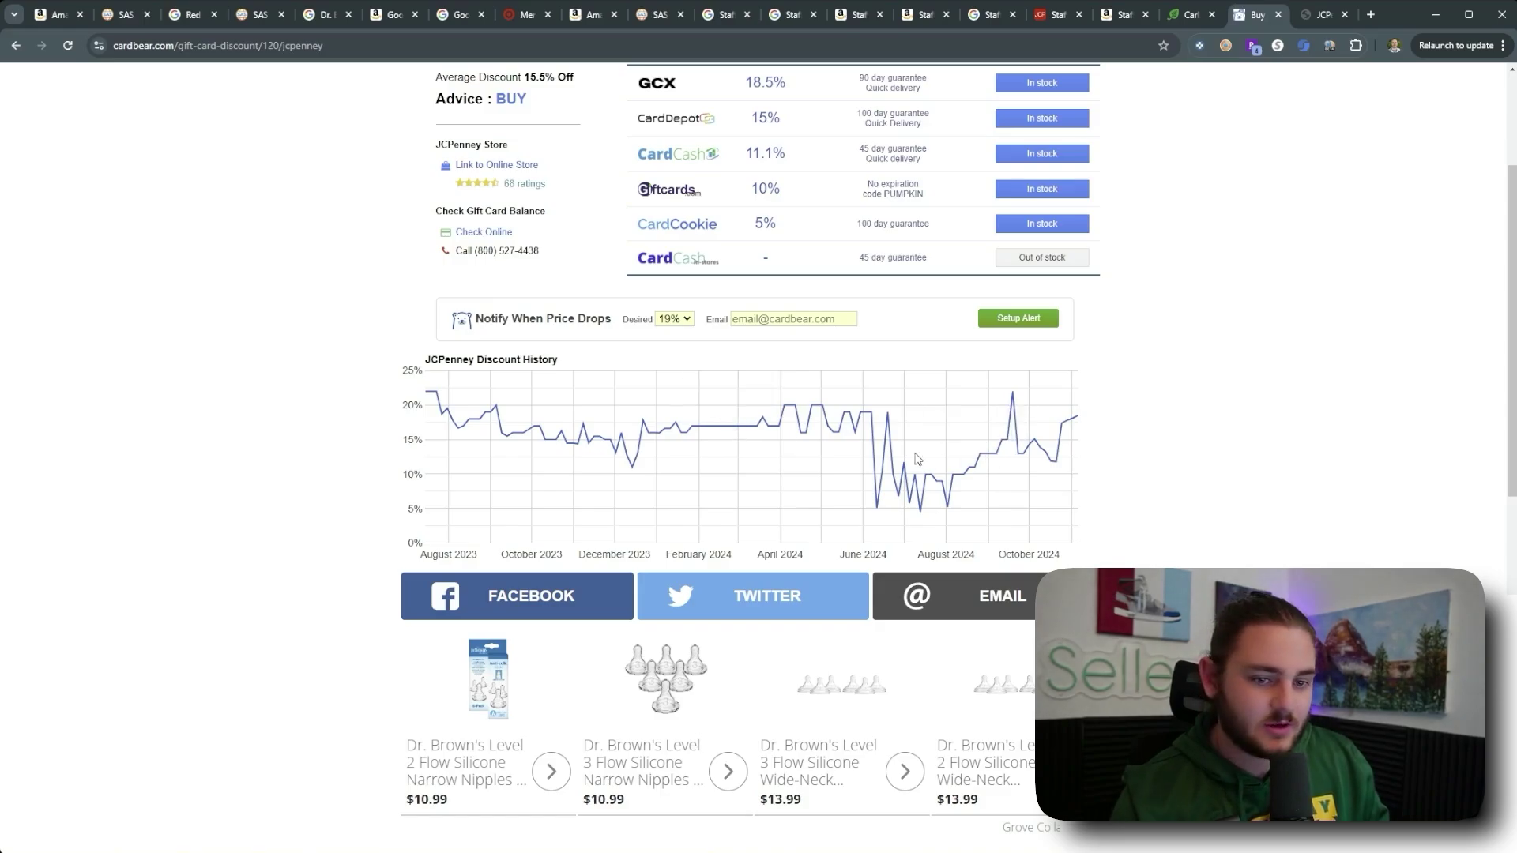
pyautogui.scroll(3, 916, 459)
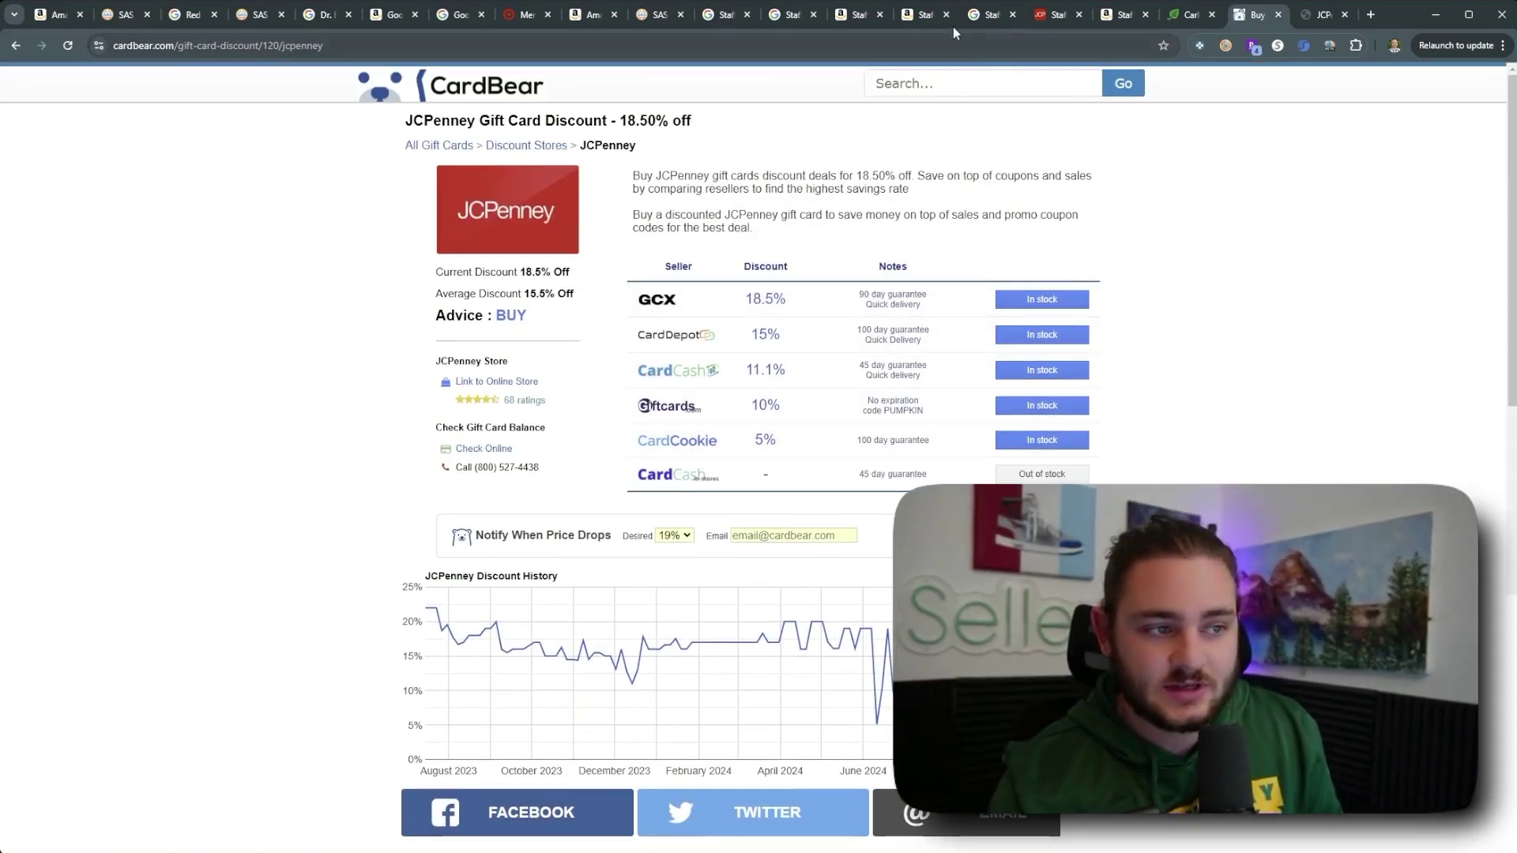
# Step: Return to the Stafford Heavyweight V-Neck 4-pack's Amazon page and enter a cost price of 19.12*.93
pyautogui.click(936, 17)
pyautogui.click(844, 18)
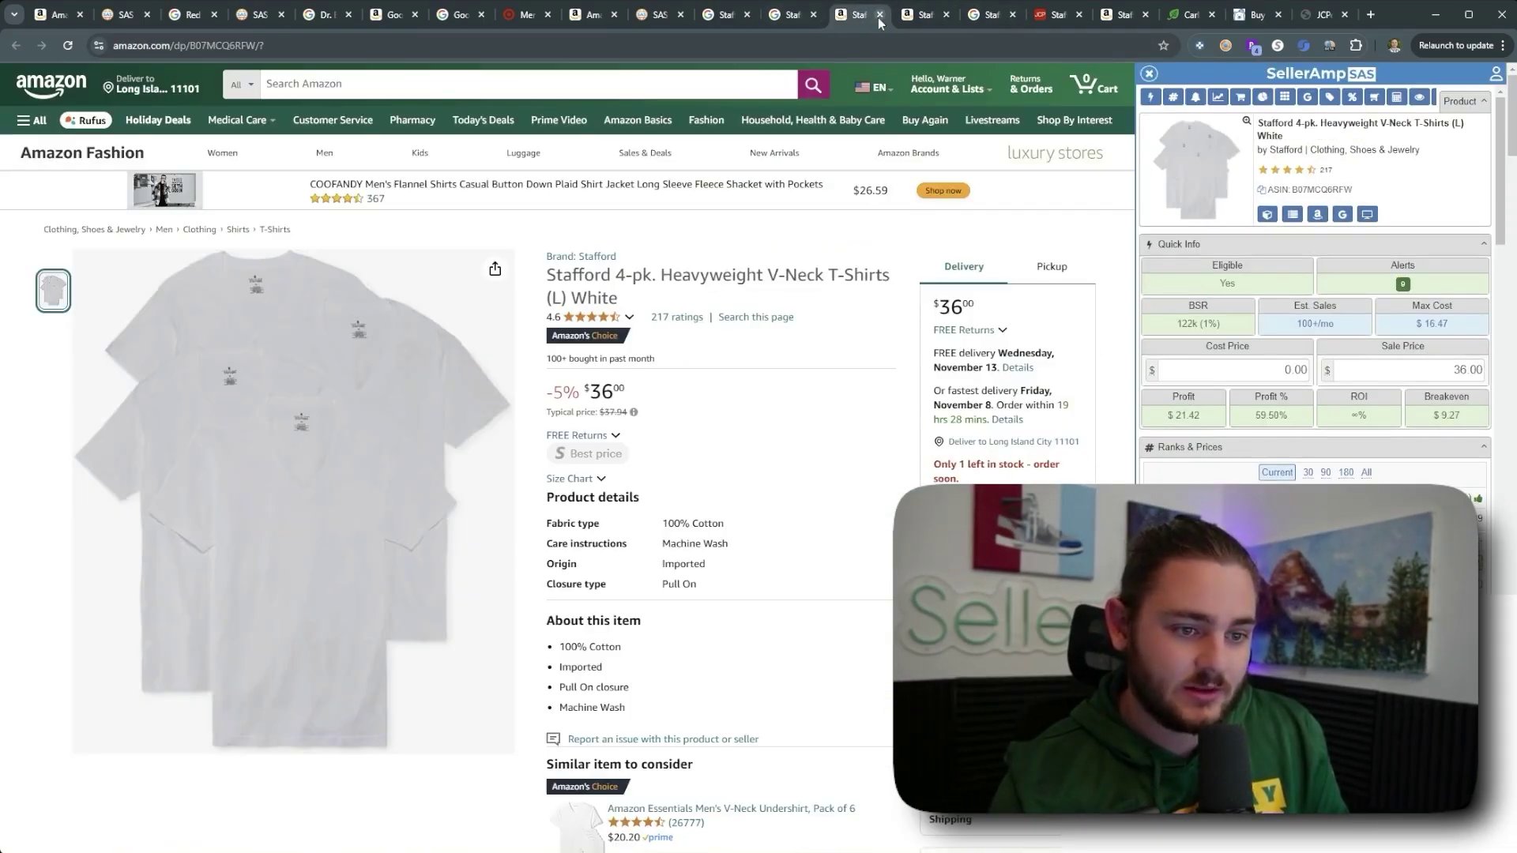
pyautogui.scroll(-8, 753, 440)
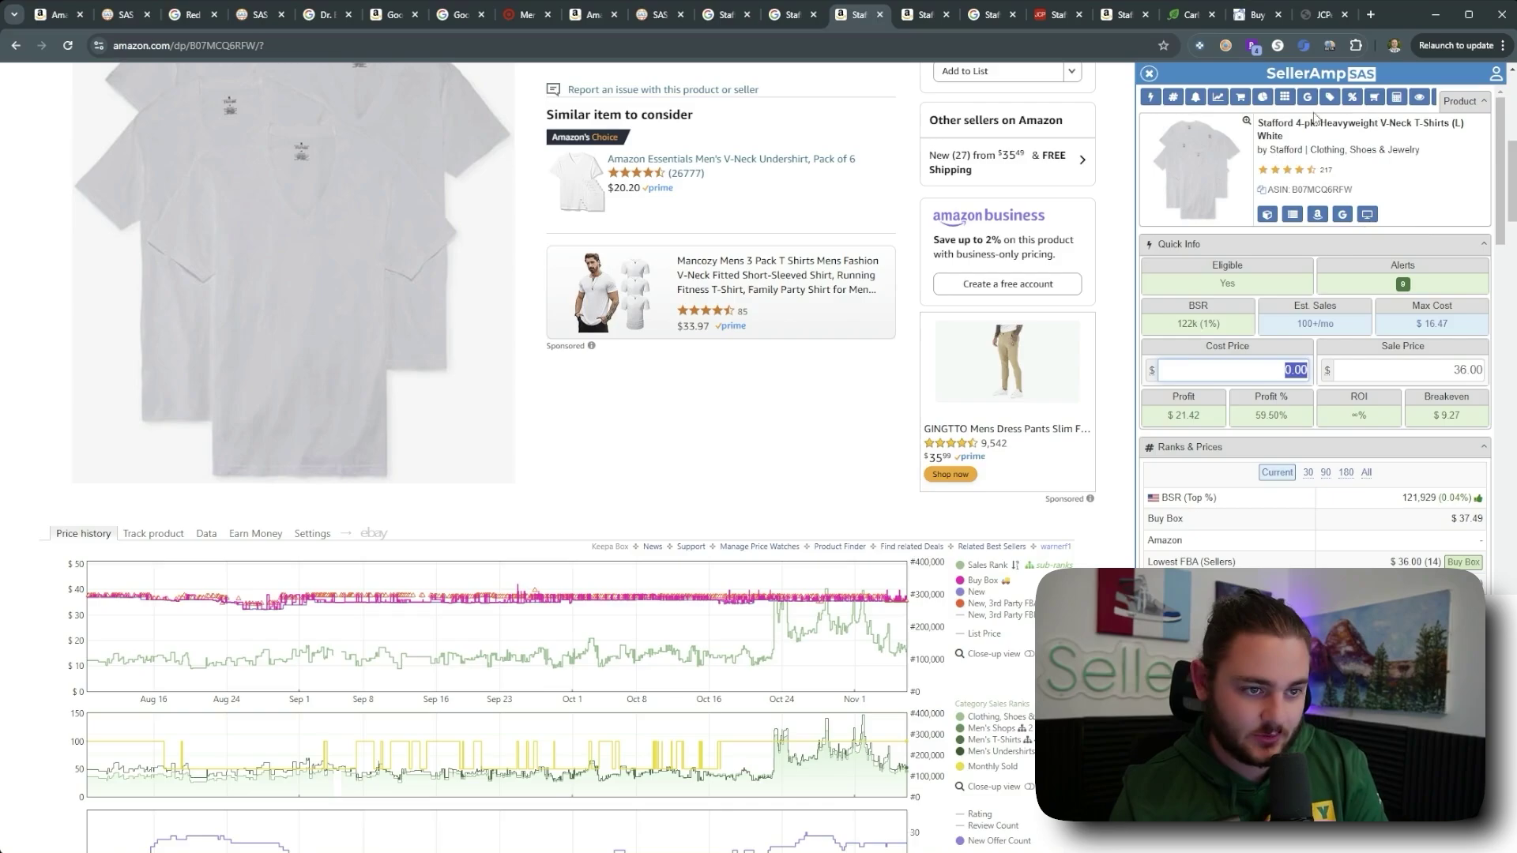
pyautogui.write('19.12')
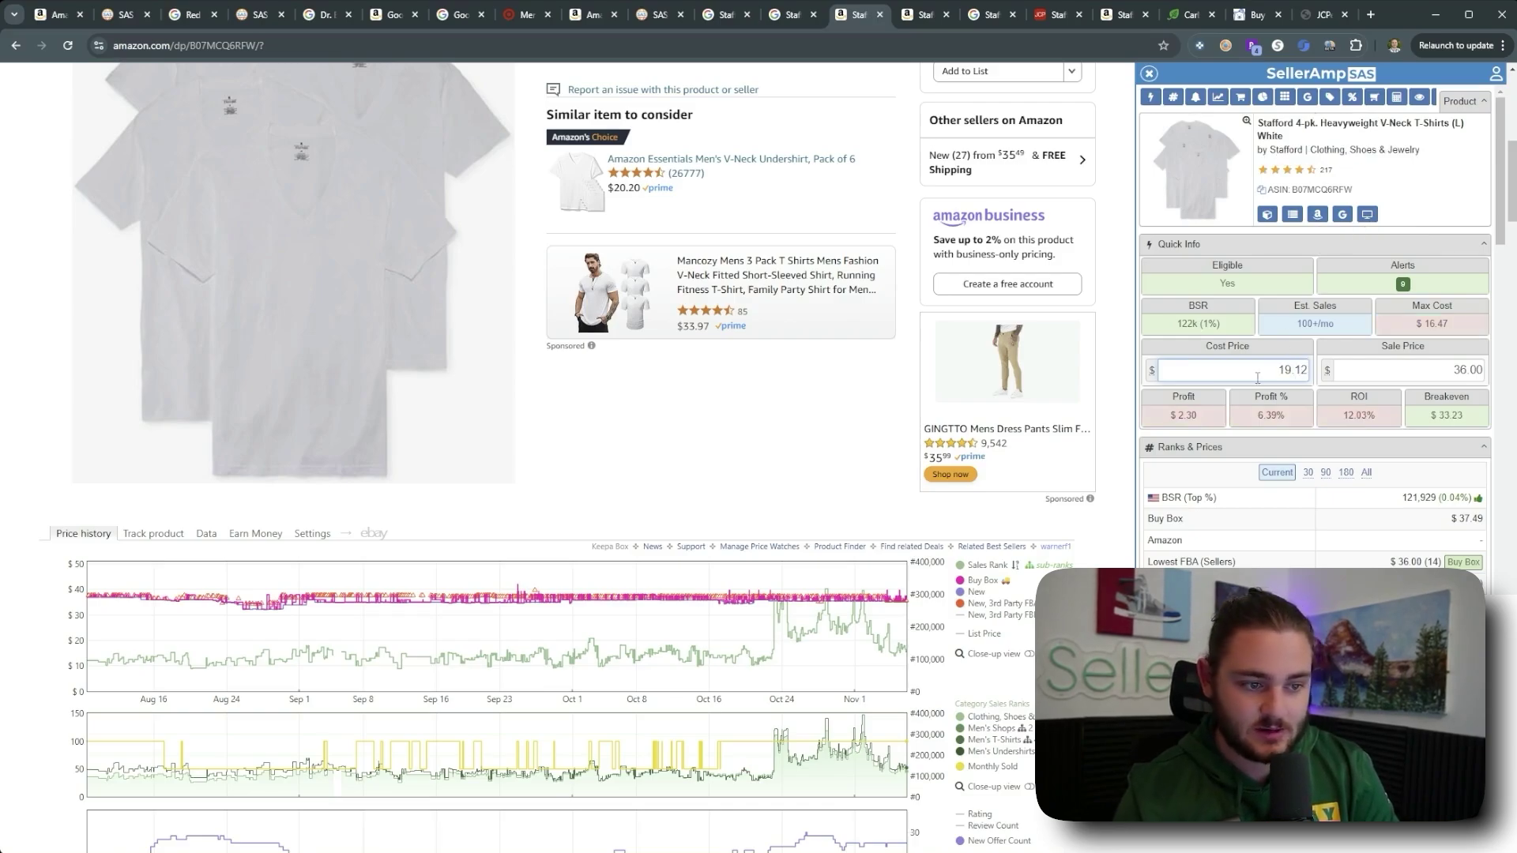
pyautogui.write('*.93')
pyautogui.press('Return')
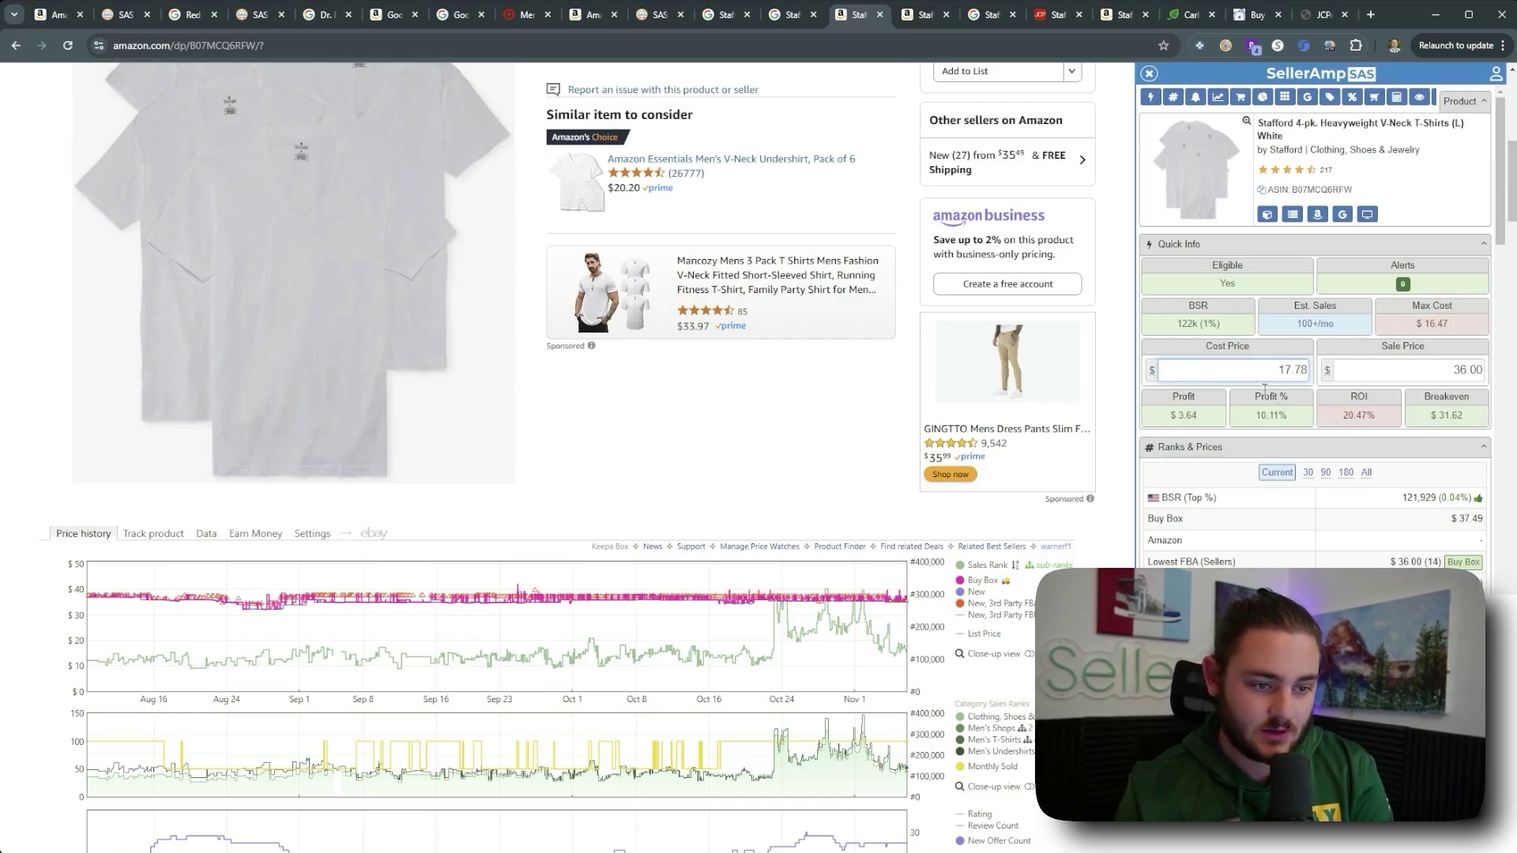
# Step: Change the Heavyweight V-Neck 4-pack's cost price to 15.87 and check its ROI
pyautogui.doubleClick(1293, 371)
pyautogui.doubleClick(1293, 373)
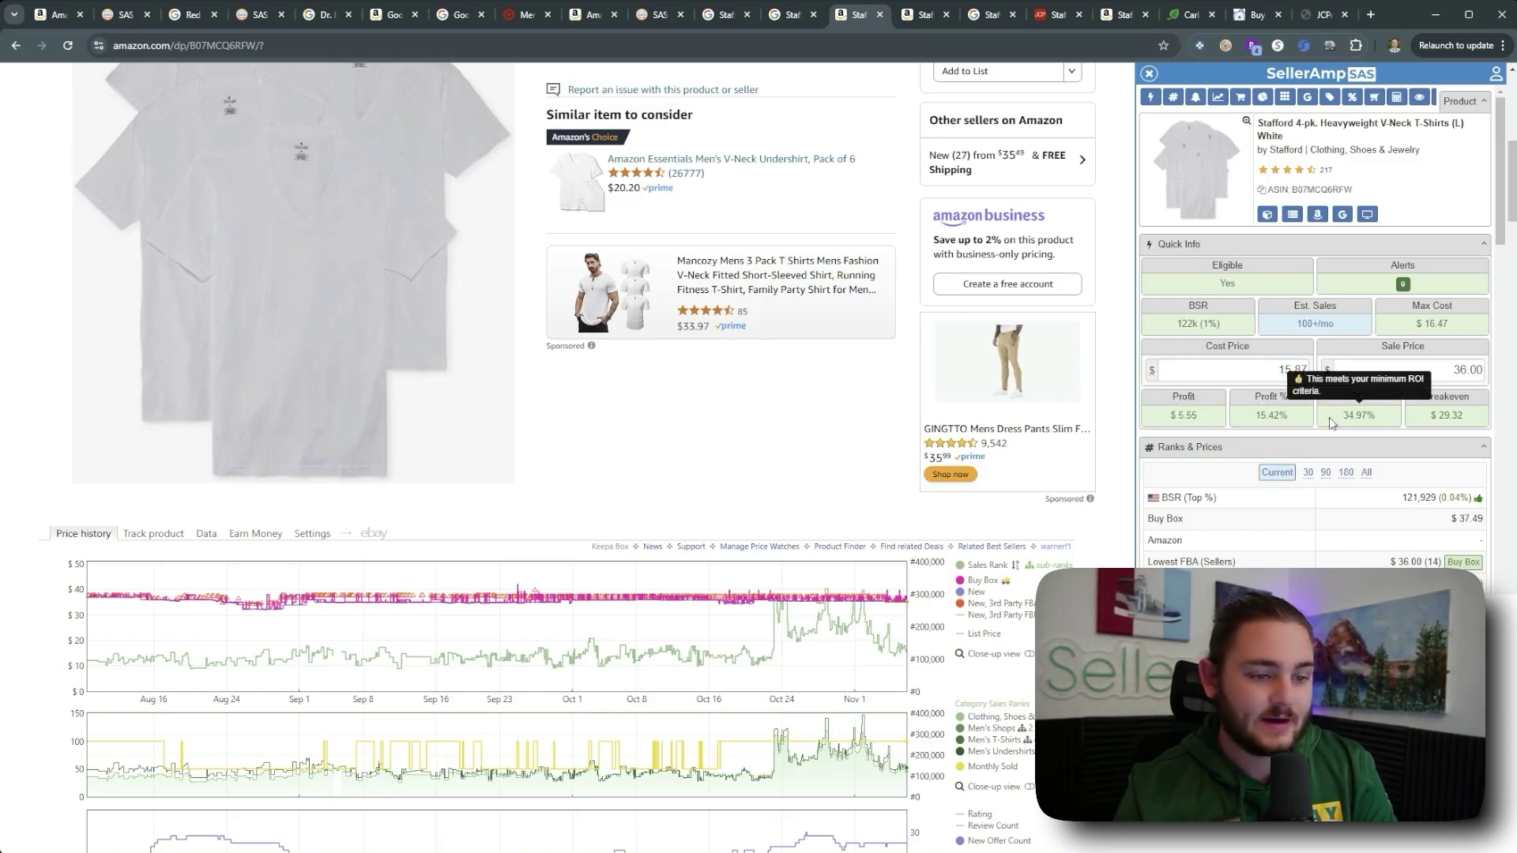
pyautogui.click(892, 421)
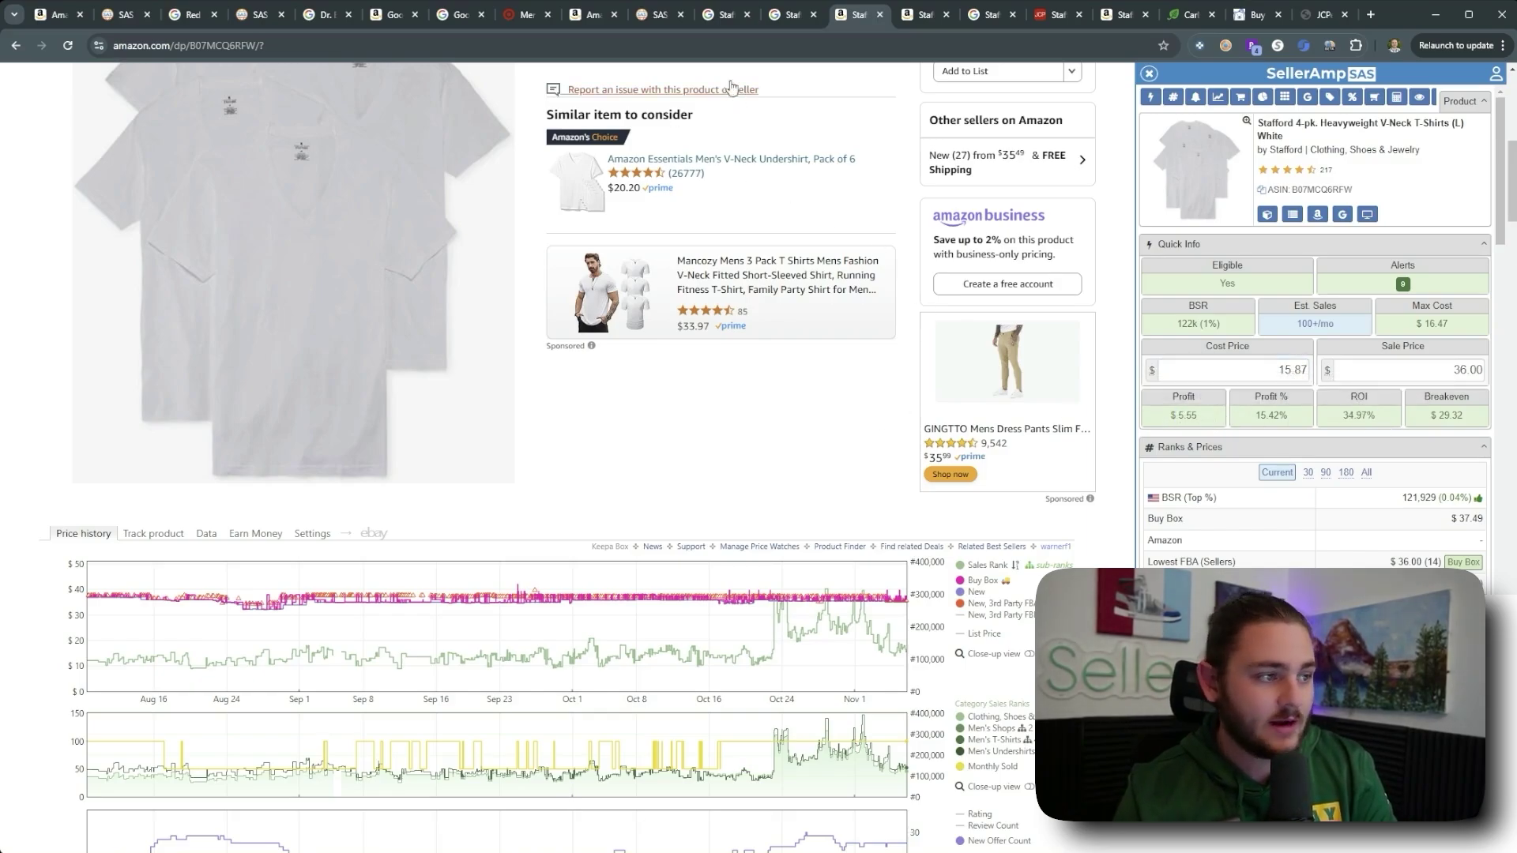
# Step: From the SellerAmp storefront, open the Google search, a JCPenney listing and the Amazon page for the Stafford 4 Pack Boxer Briefs Big & Tall Blues
pyautogui.click(660, 14)
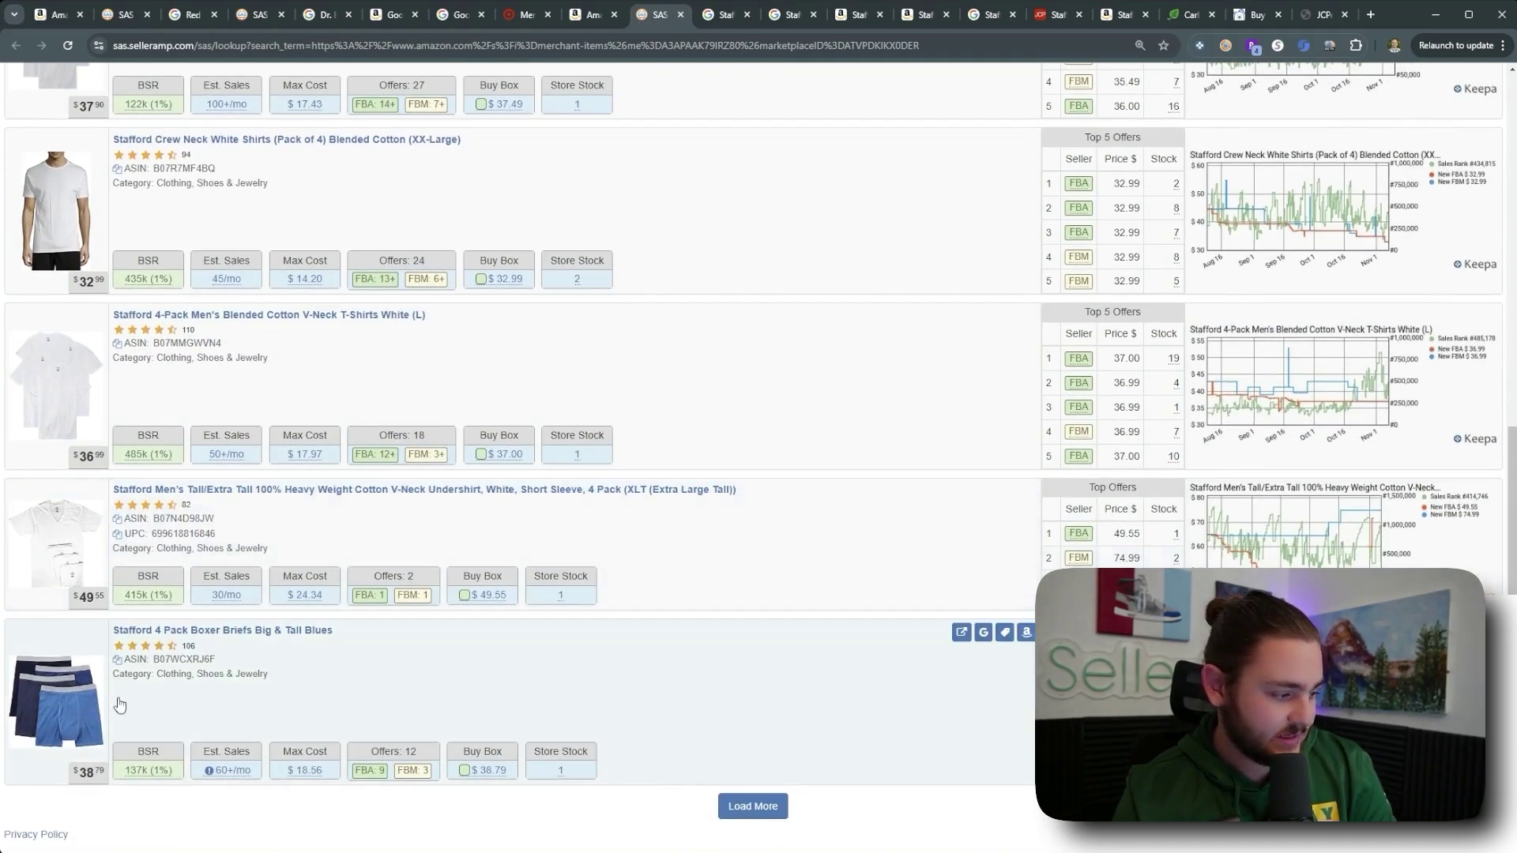
pyautogui.click(983, 632)
pyautogui.click(672, 16)
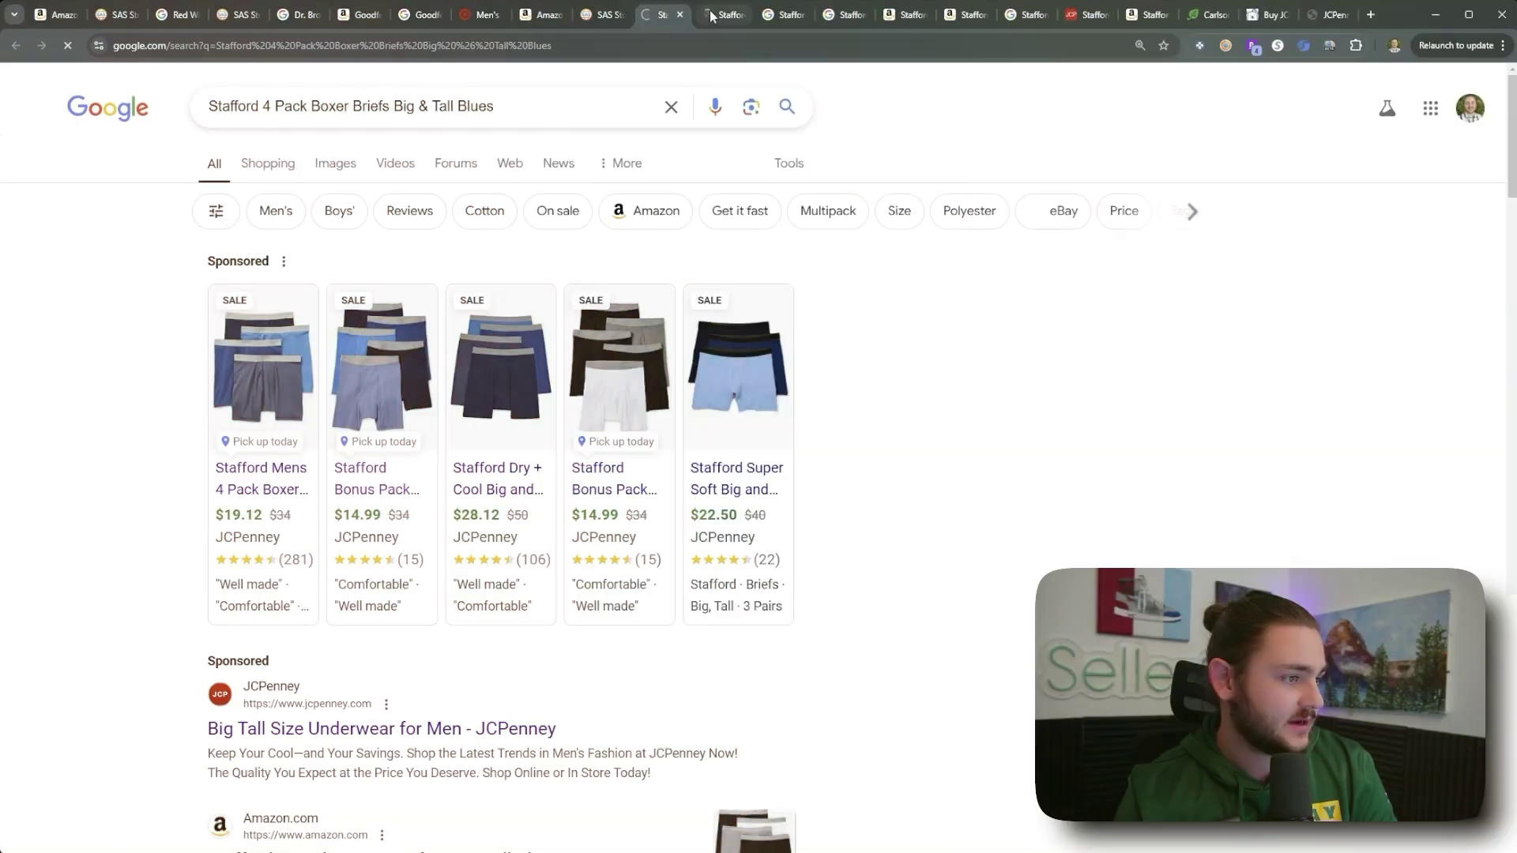
pyautogui.middleClick(382, 372)
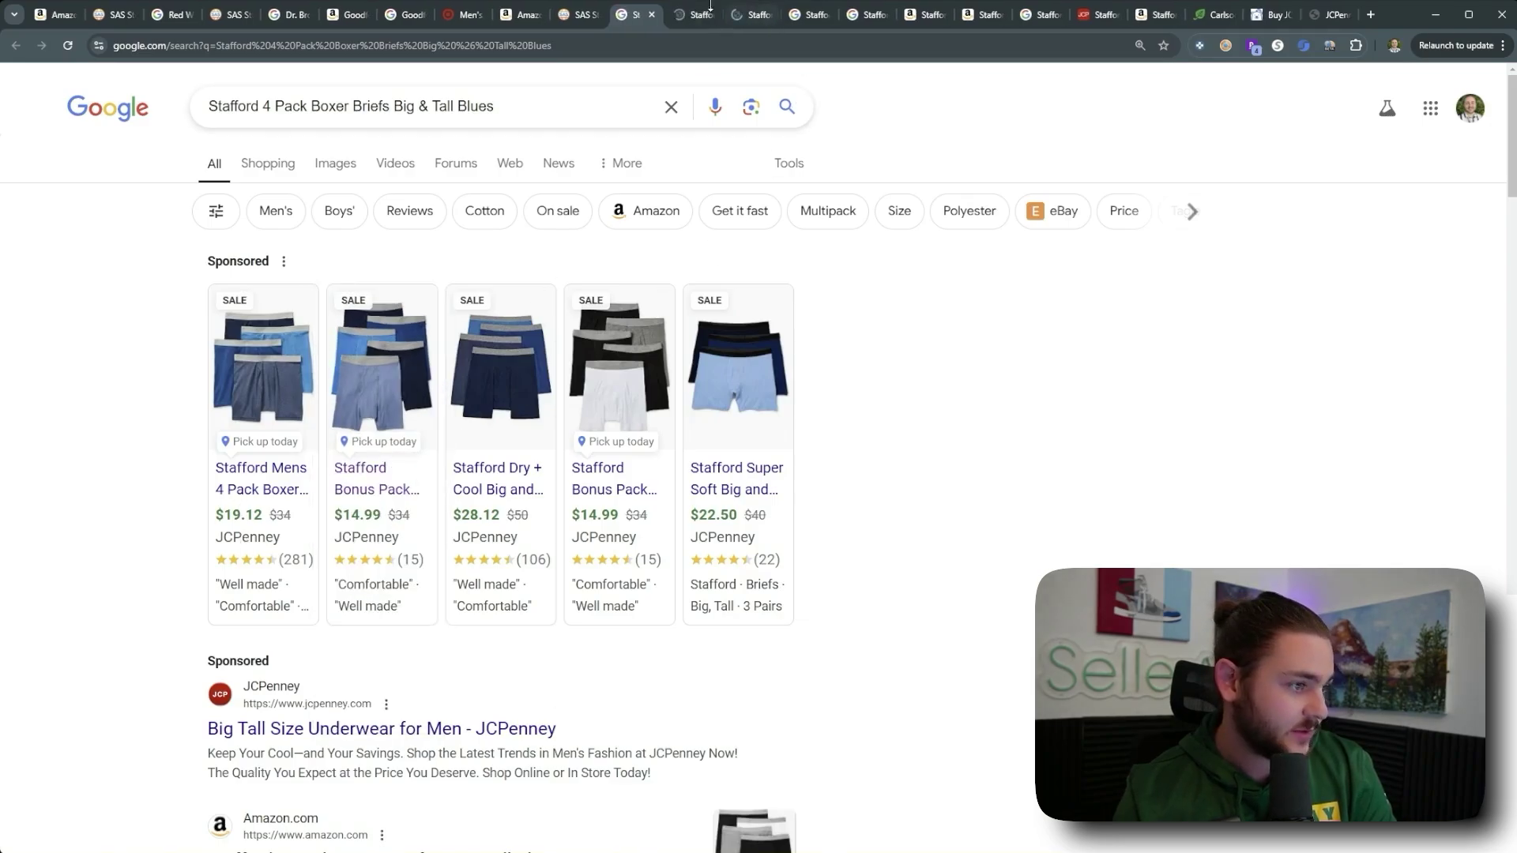
pyautogui.click(681, 14)
pyautogui.click(746, 15)
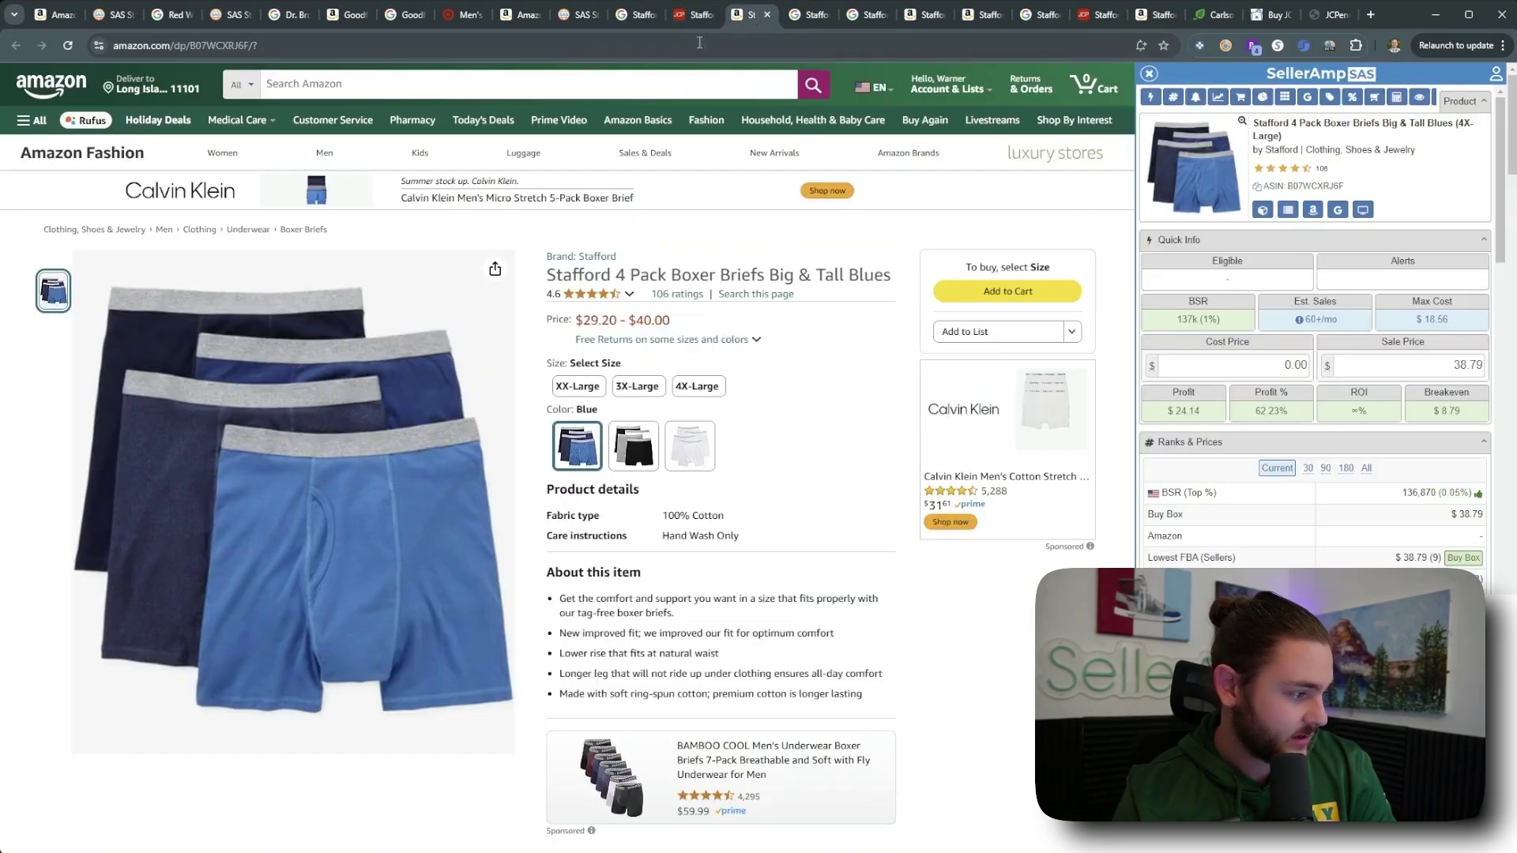
# Step: Check JCPenney's Stafford 5 Pack Boxer Briefs listing and enter a cost price of 15*.83 for the Big & Tall Blues 4-pack on Amazon
pyautogui.click(691, 15)
pyautogui.scroll(-2, 735, 522)
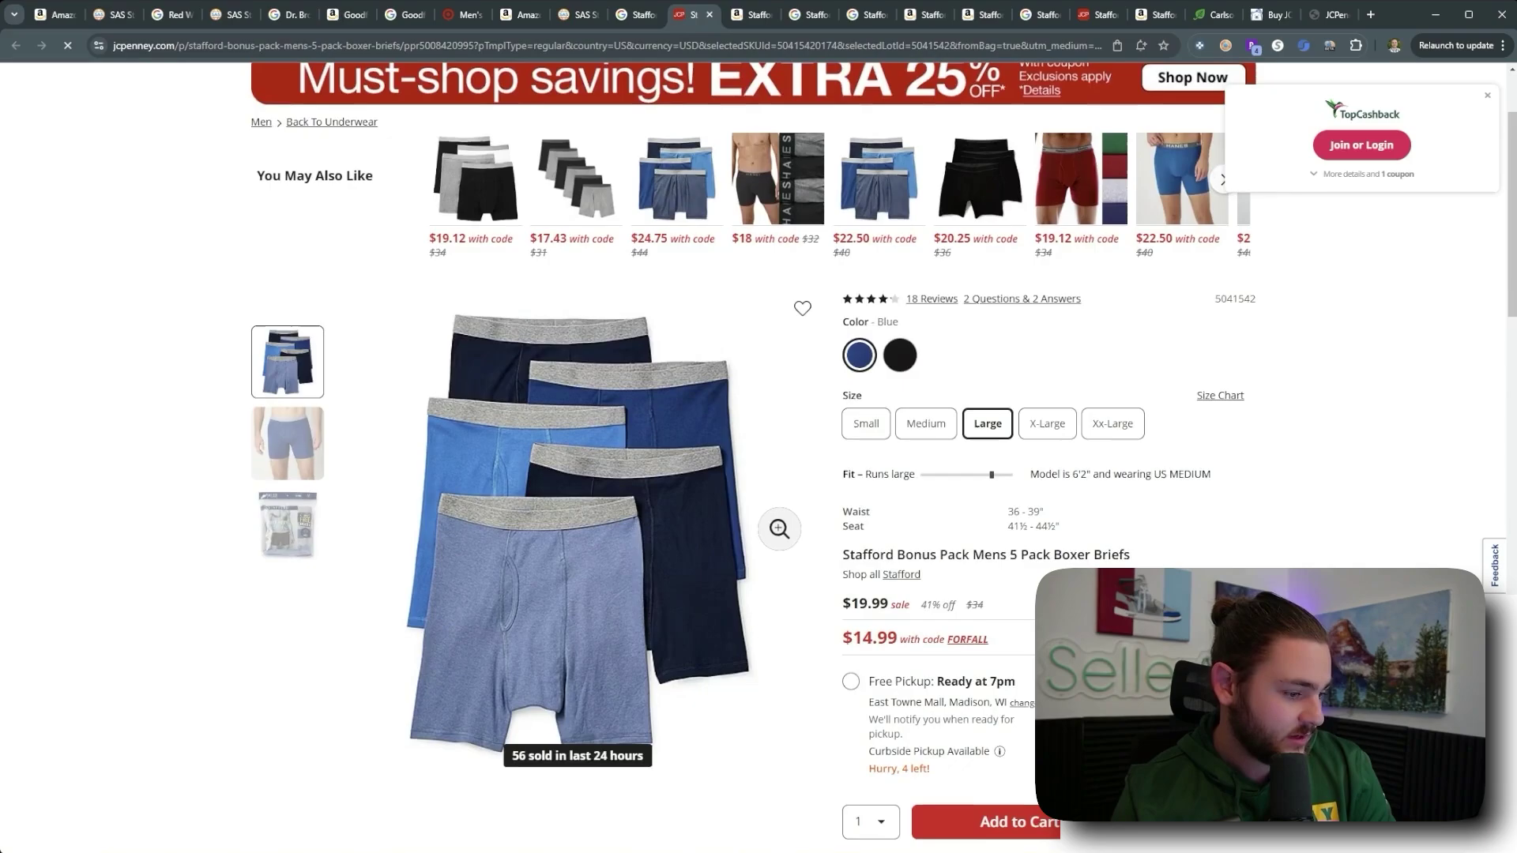
pyautogui.scroll(2, 734, 474)
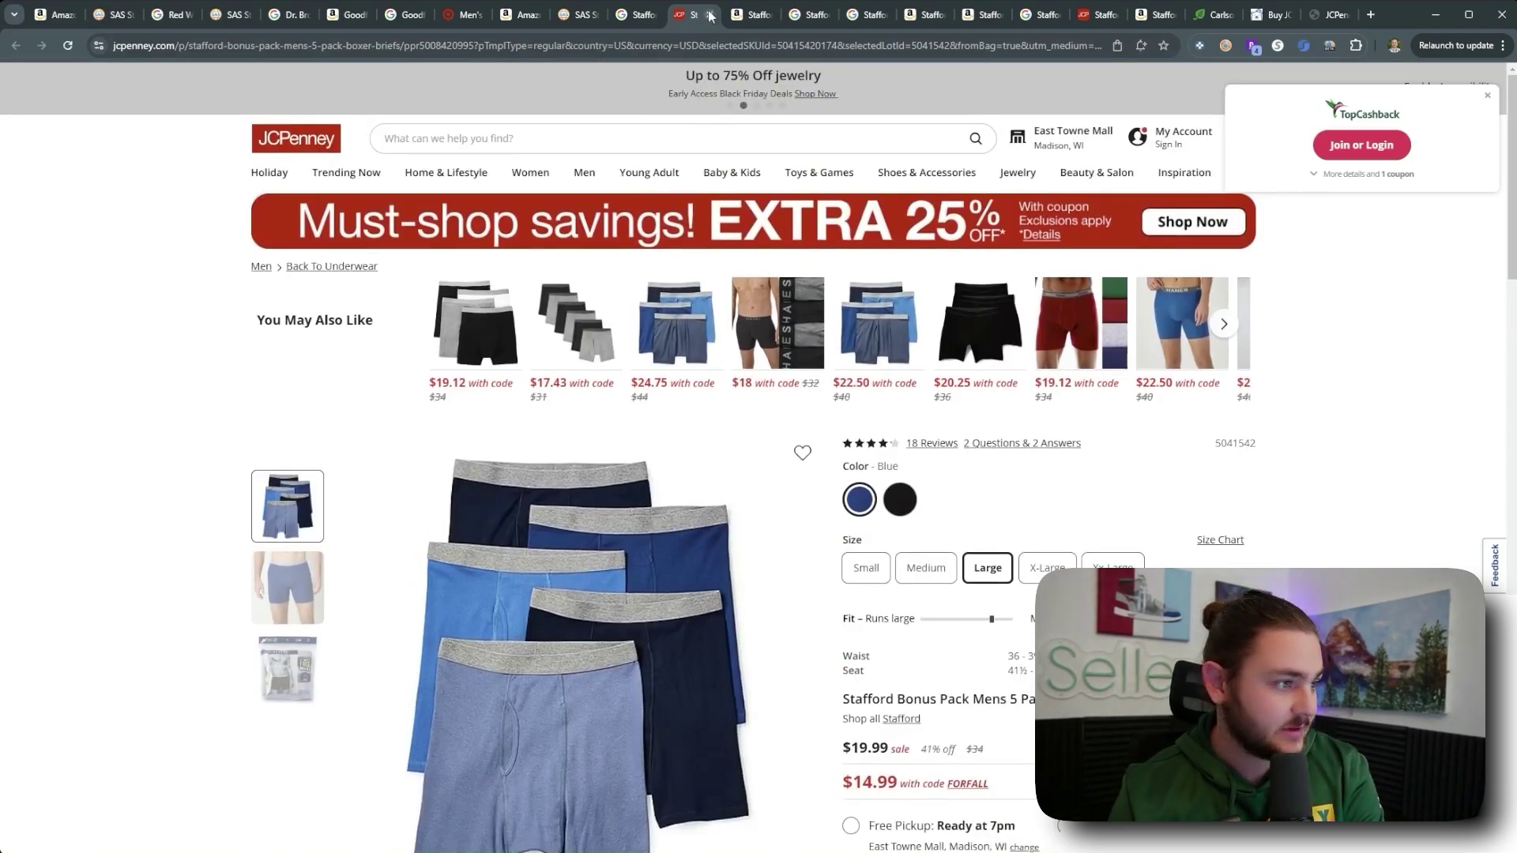
pyautogui.click(746, 16)
pyautogui.click(1242, 360)
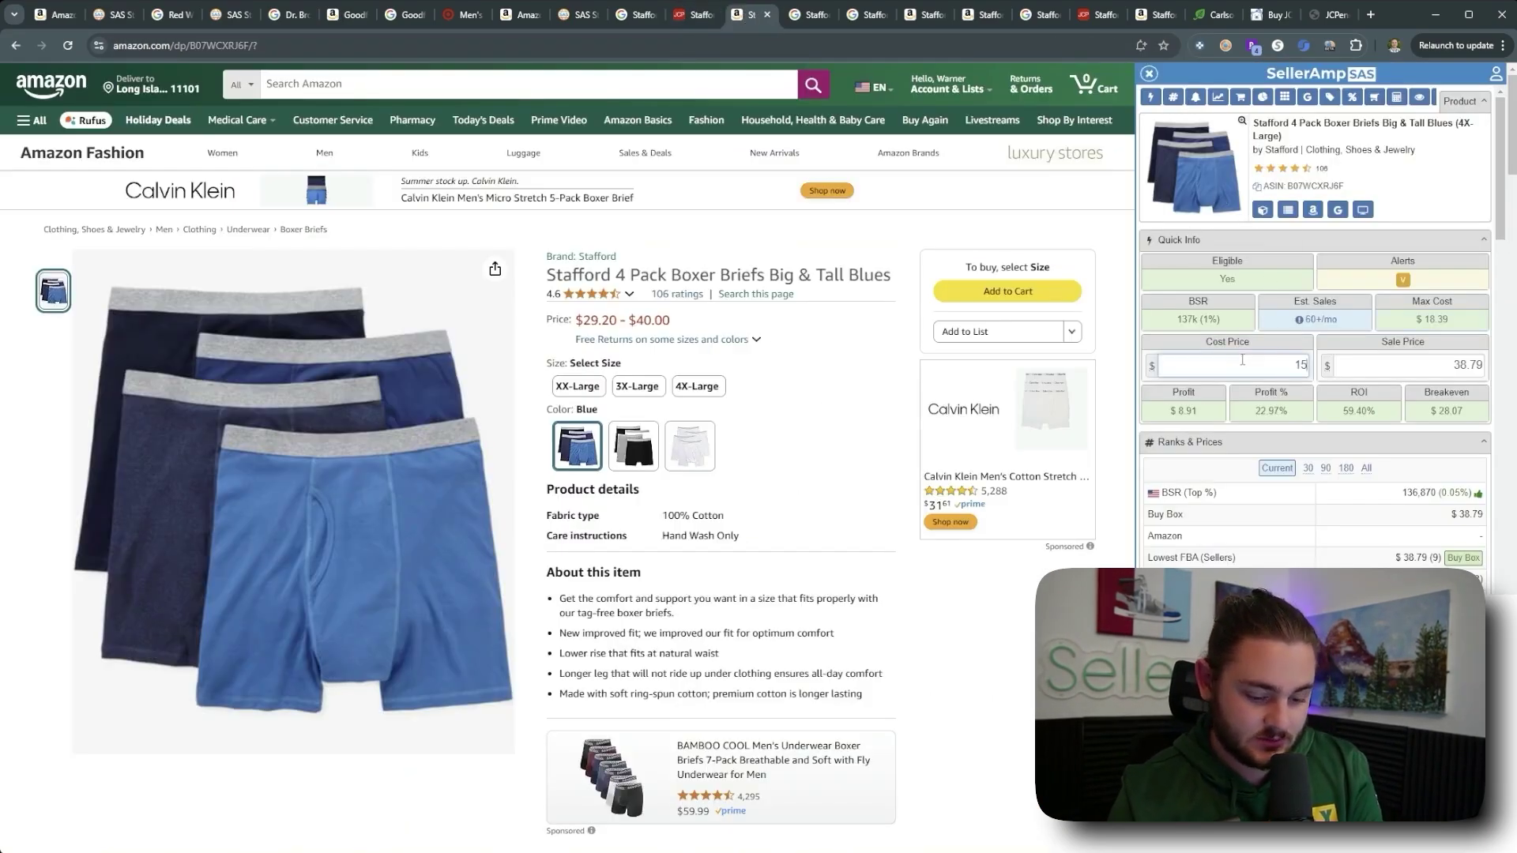
pyautogui.write('15*.83')
pyautogui.press('Return')
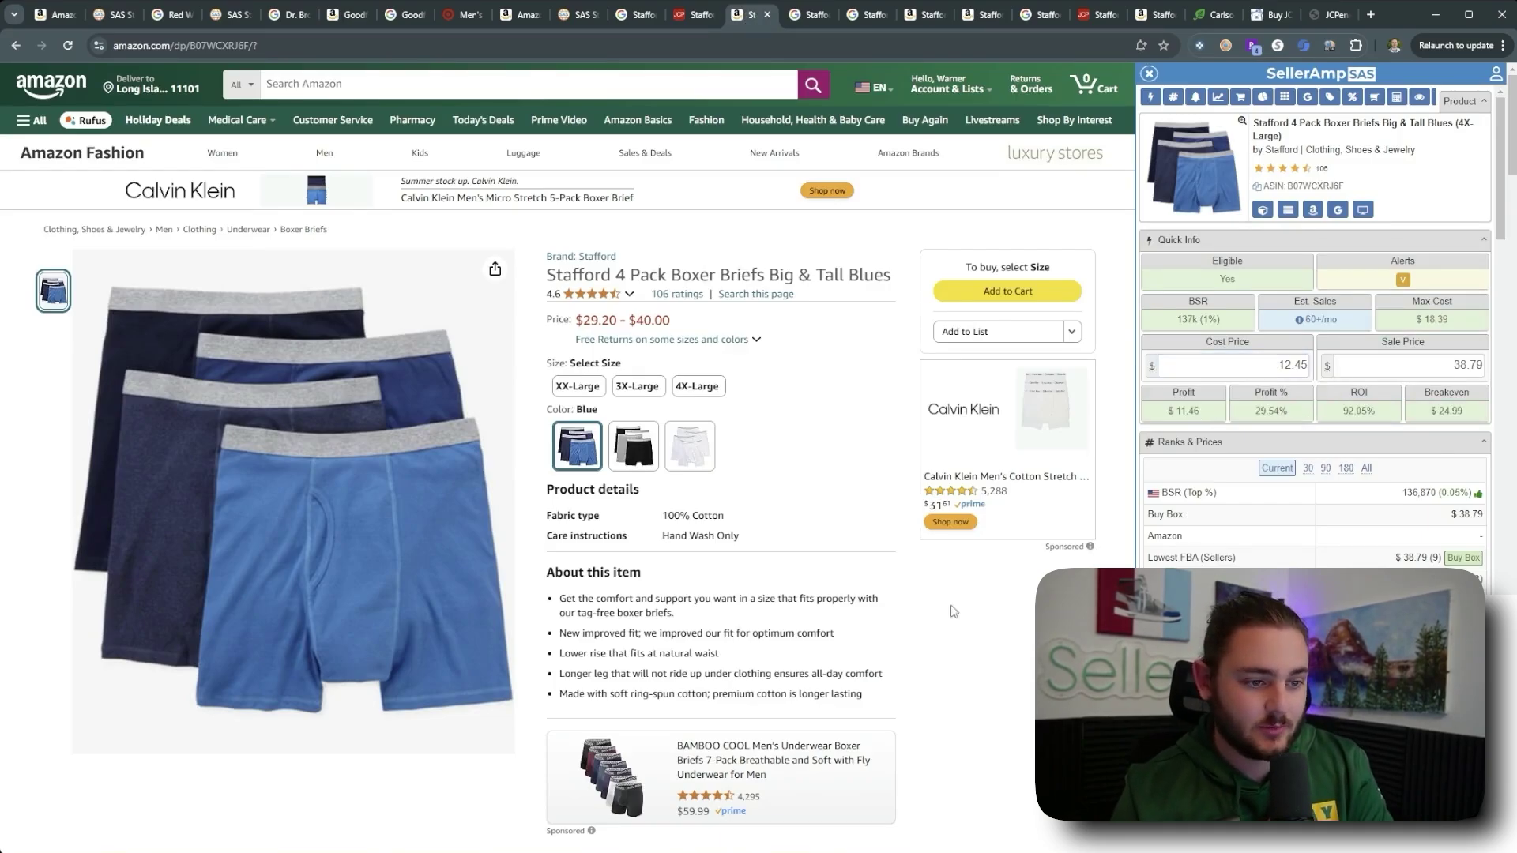
# Step: Review the boxer briefs' Amazon page and estimated sales, plus the Stafford Heavyweight V-Neck 4-pack's Amazon page
pyautogui.scroll(-7, 908, 611)
pyautogui.scroll(7, 884, 611)
pyautogui.doubleClick(1323, 319)
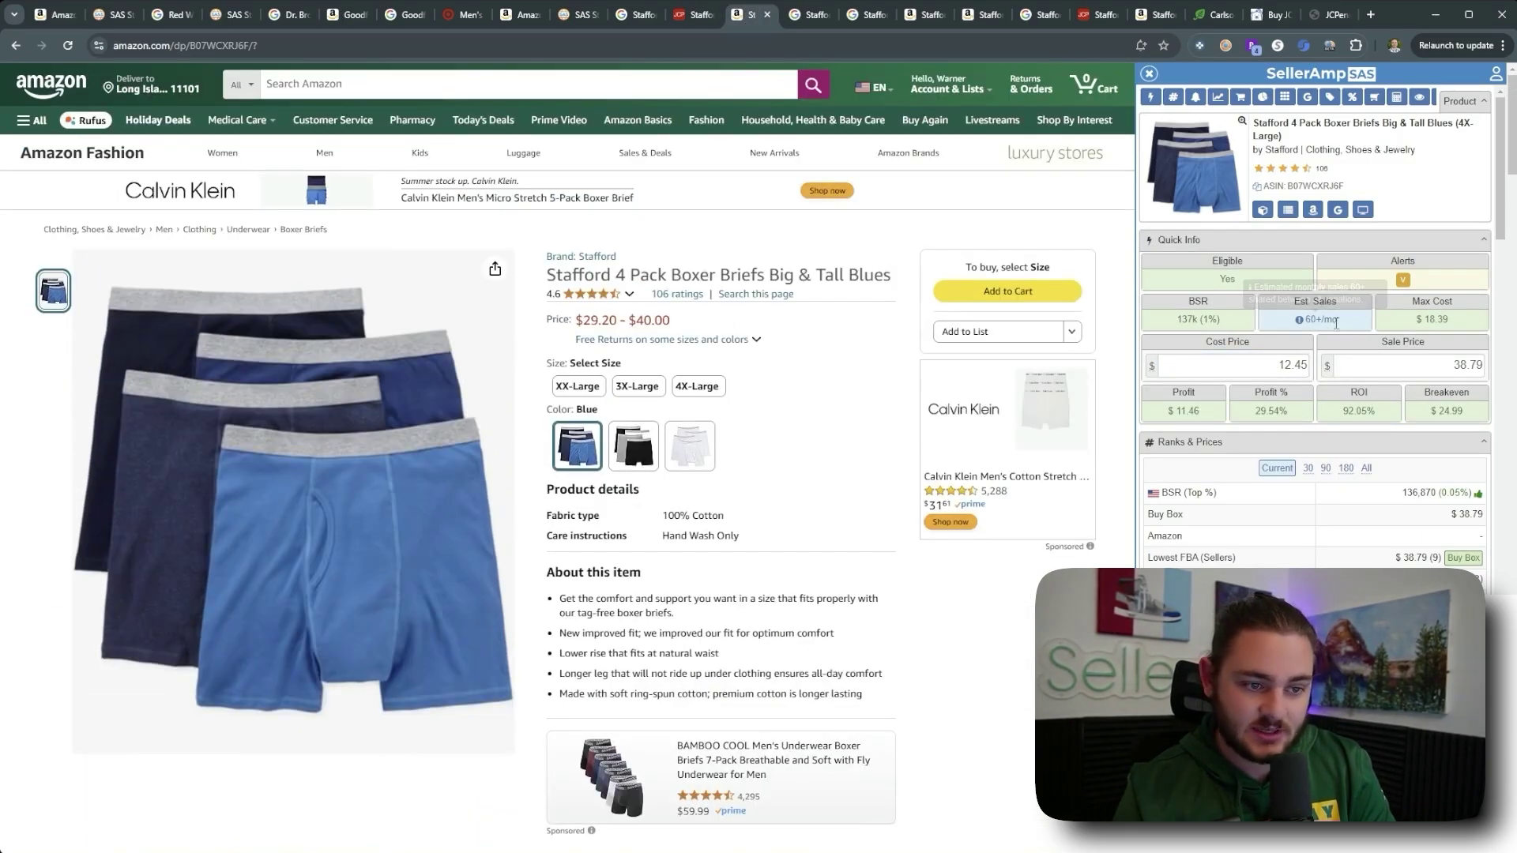
pyautogui.click(925, 15)
pyautogui.scroll(8, 806, 504)
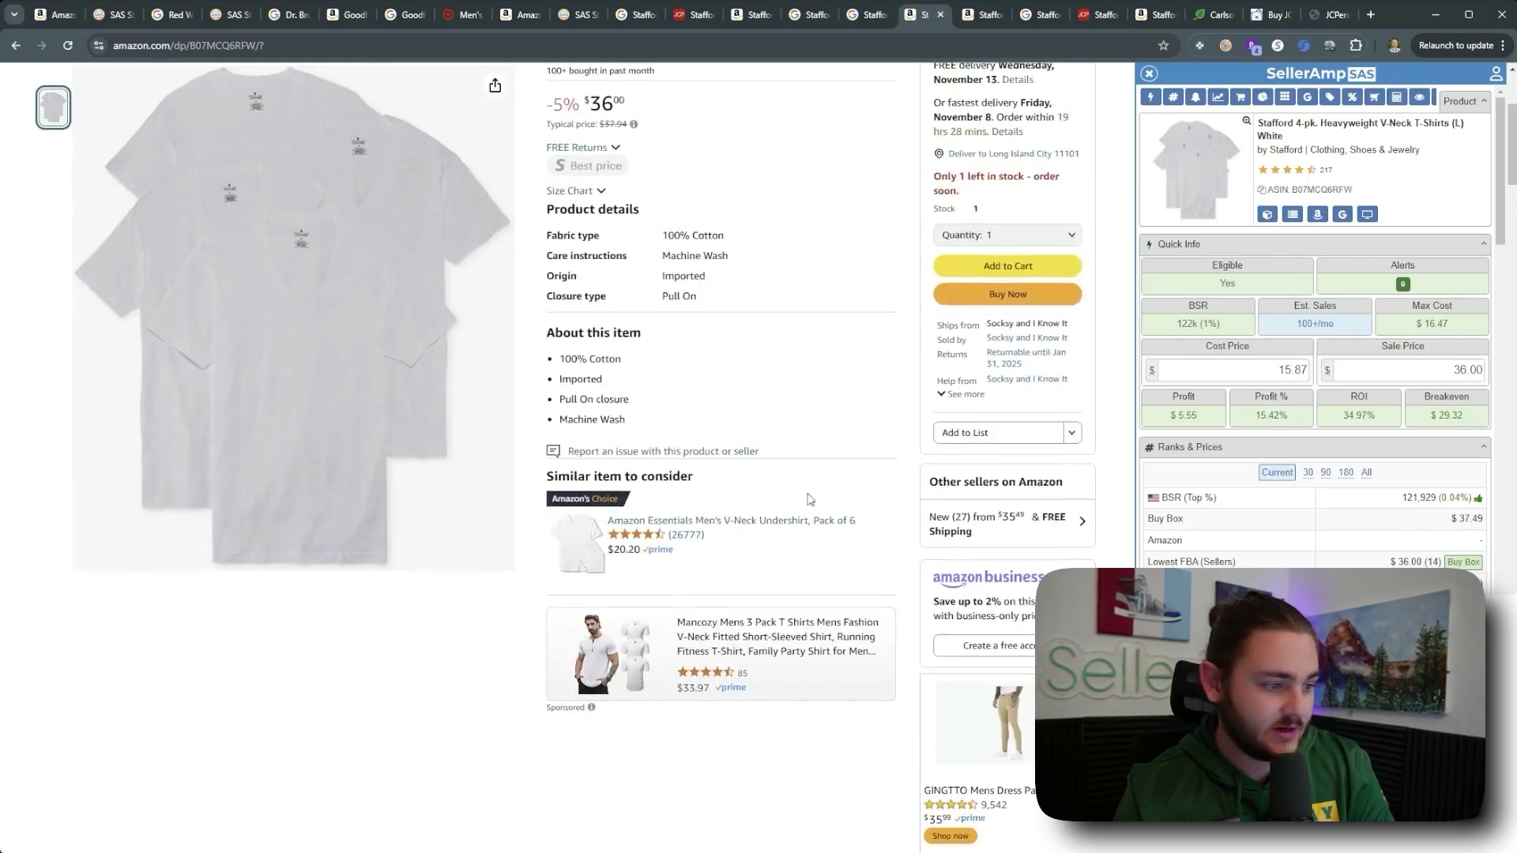
pyautogui.scroll(-8, 805, 504)
pyautogui.scroll(8, 790, 497)
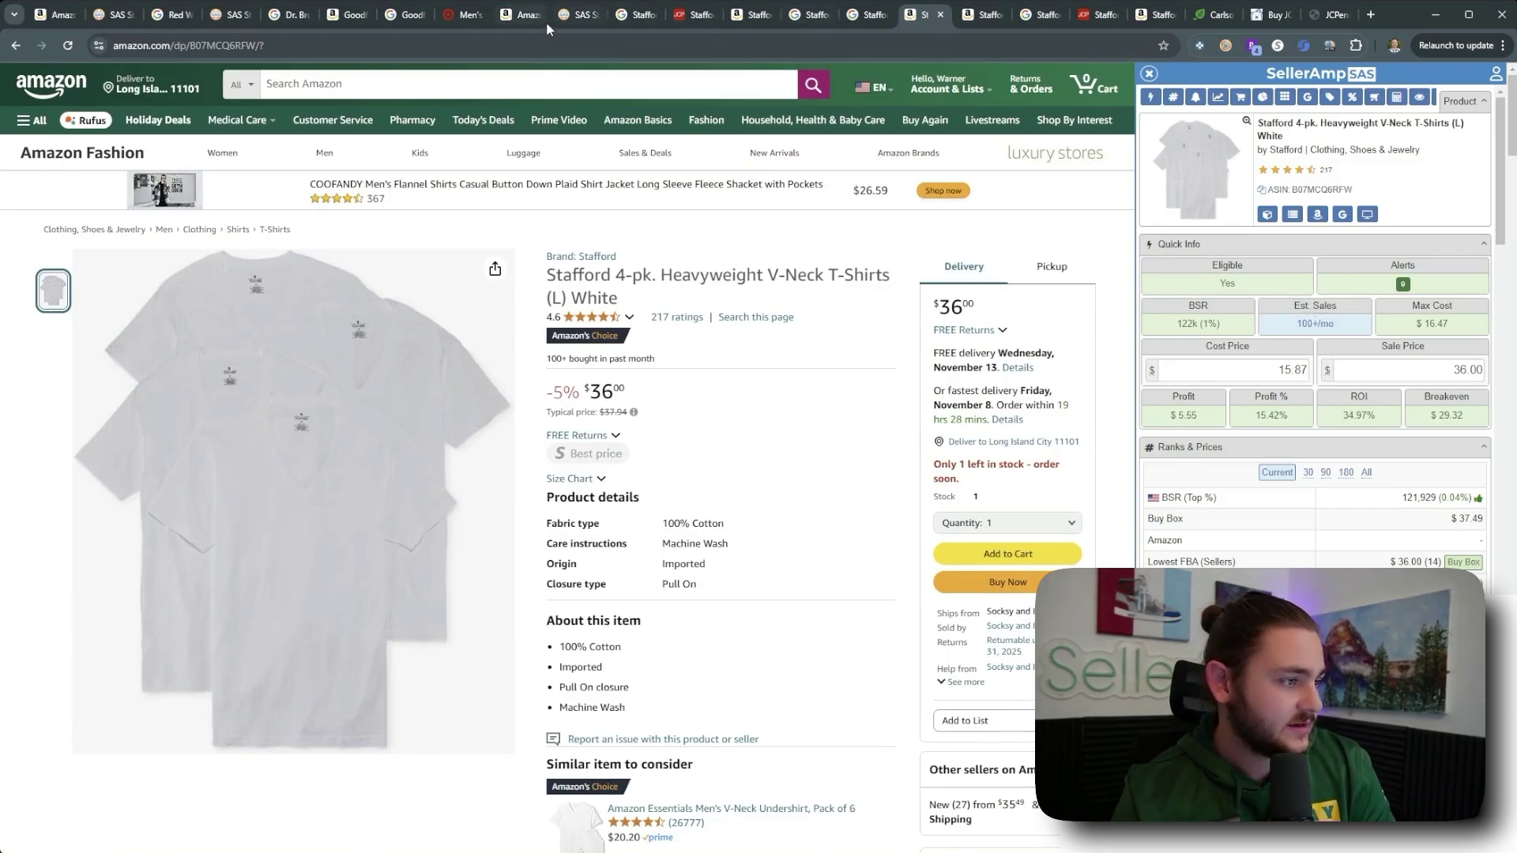
# Step: Return to the SellerAmp storefront lookup and filter its products by the Athletic Works brand
pyautogui.click(567, 14)
pyautogui.scroll(15, 627, 387)
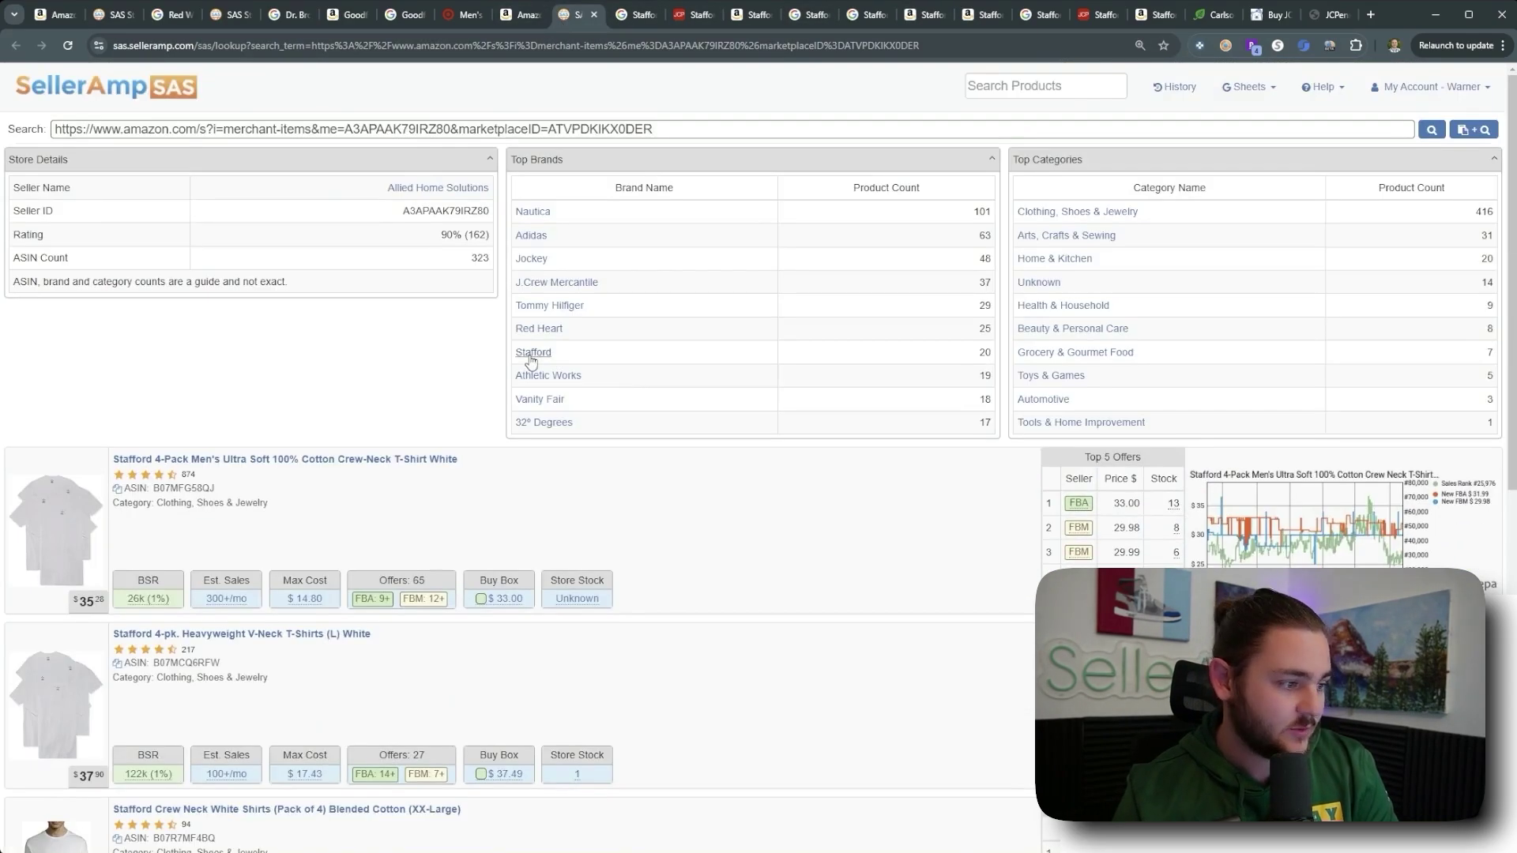
pyautogui.click(549, 376)
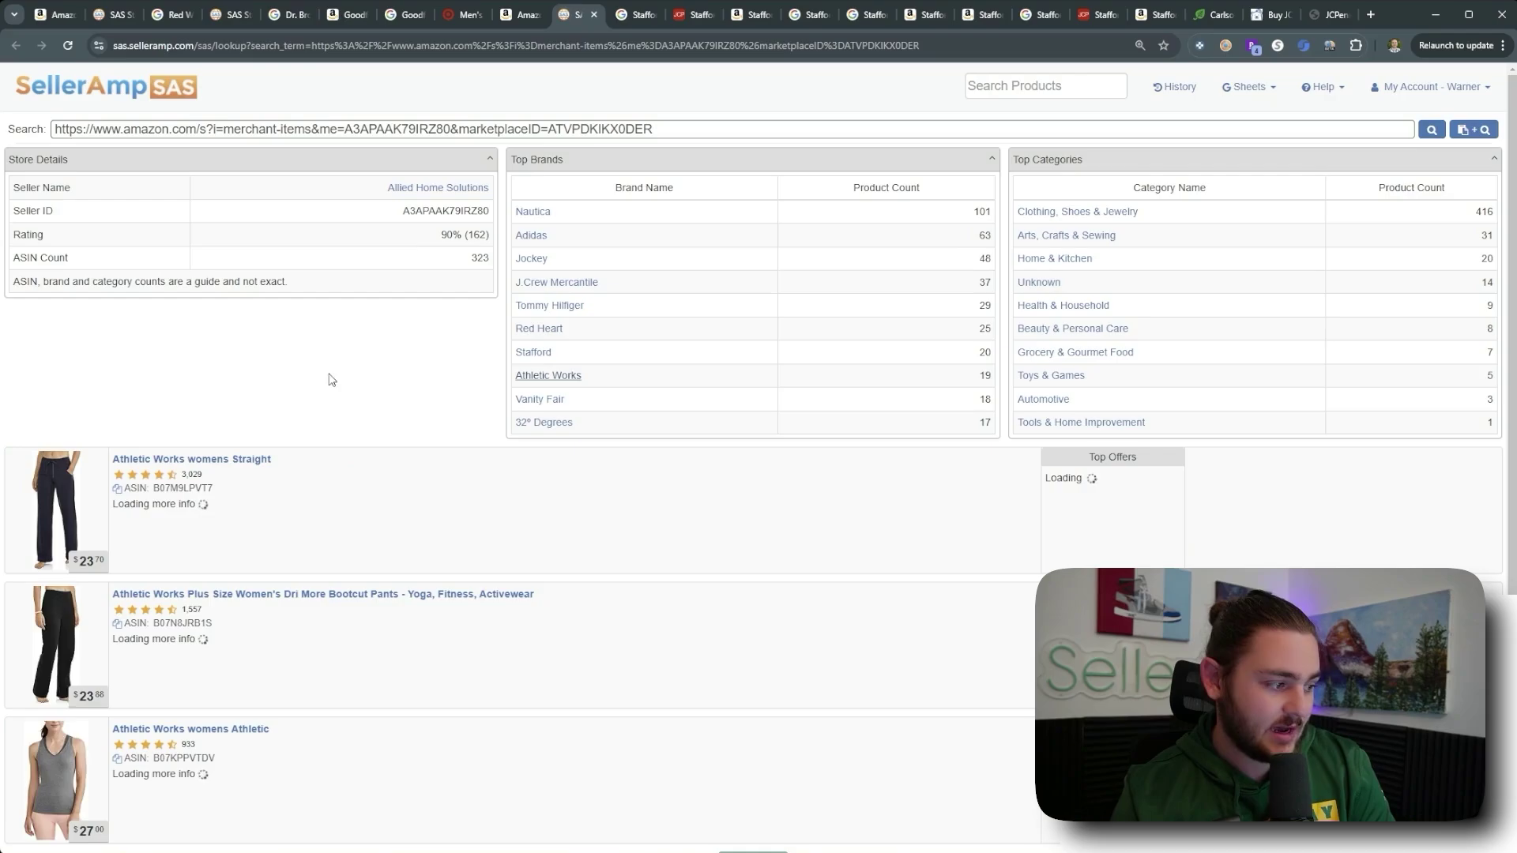
pyautogui.scroll(-2, 328, 375)
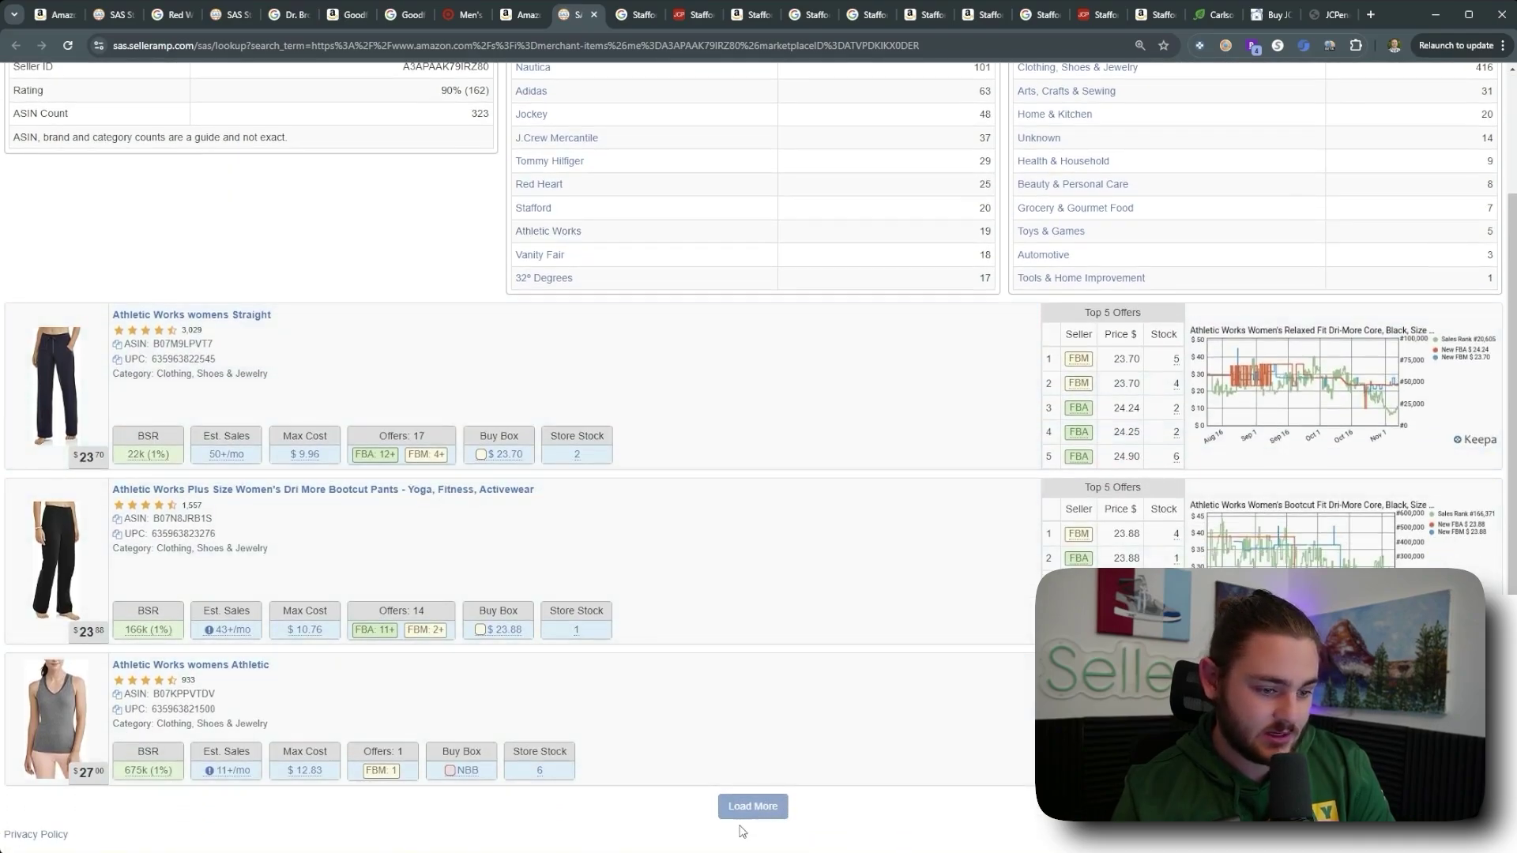
# Step: Open the Google search and the Amazon page for the Athletic Works womens Athletic tank
pyautogui.moveTo(524, 684)
pyautogui.click(983, 669)
pyautogui.click(590, 18)
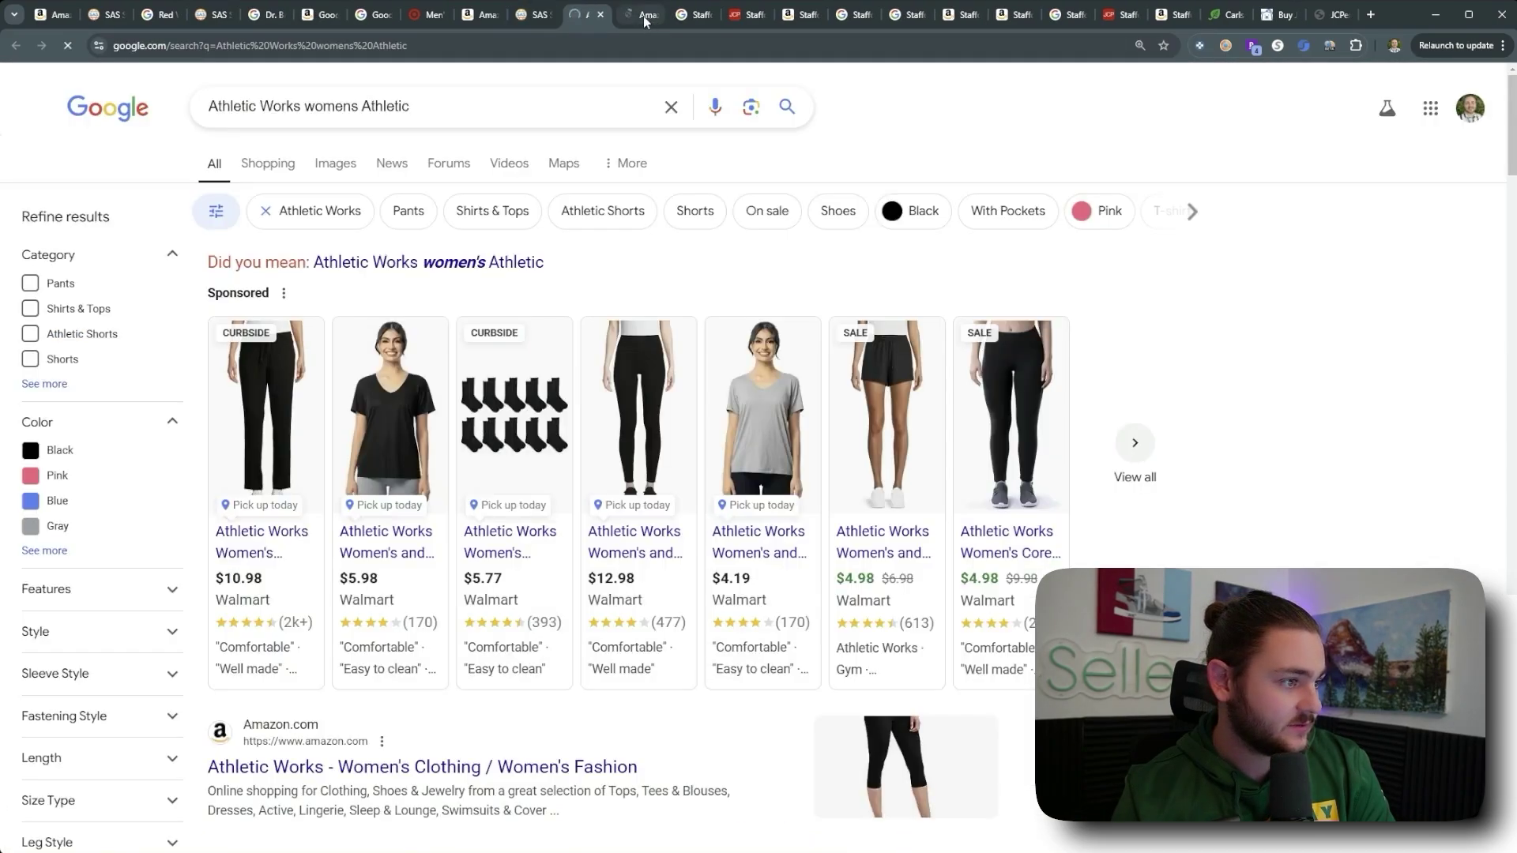
pyautogui.click(643, 16)
# Step: Search Google for the tank's full product title and open Walmart's Athletic Works Core Active Racerback Tank 5-Pack listing
pyautogui.click(1323, 216)
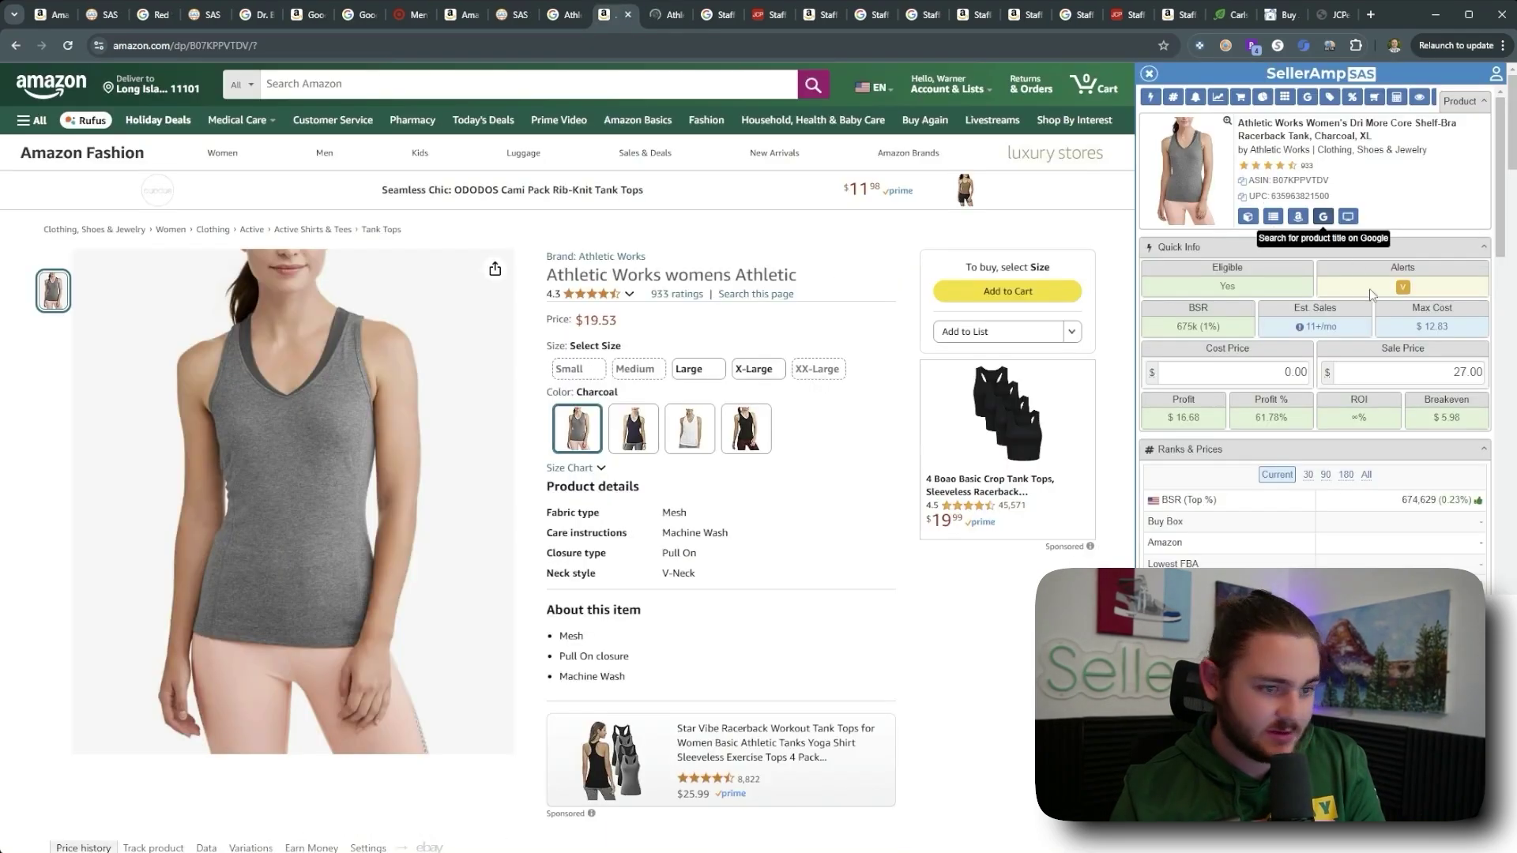
pyautogui.click(670, 14)
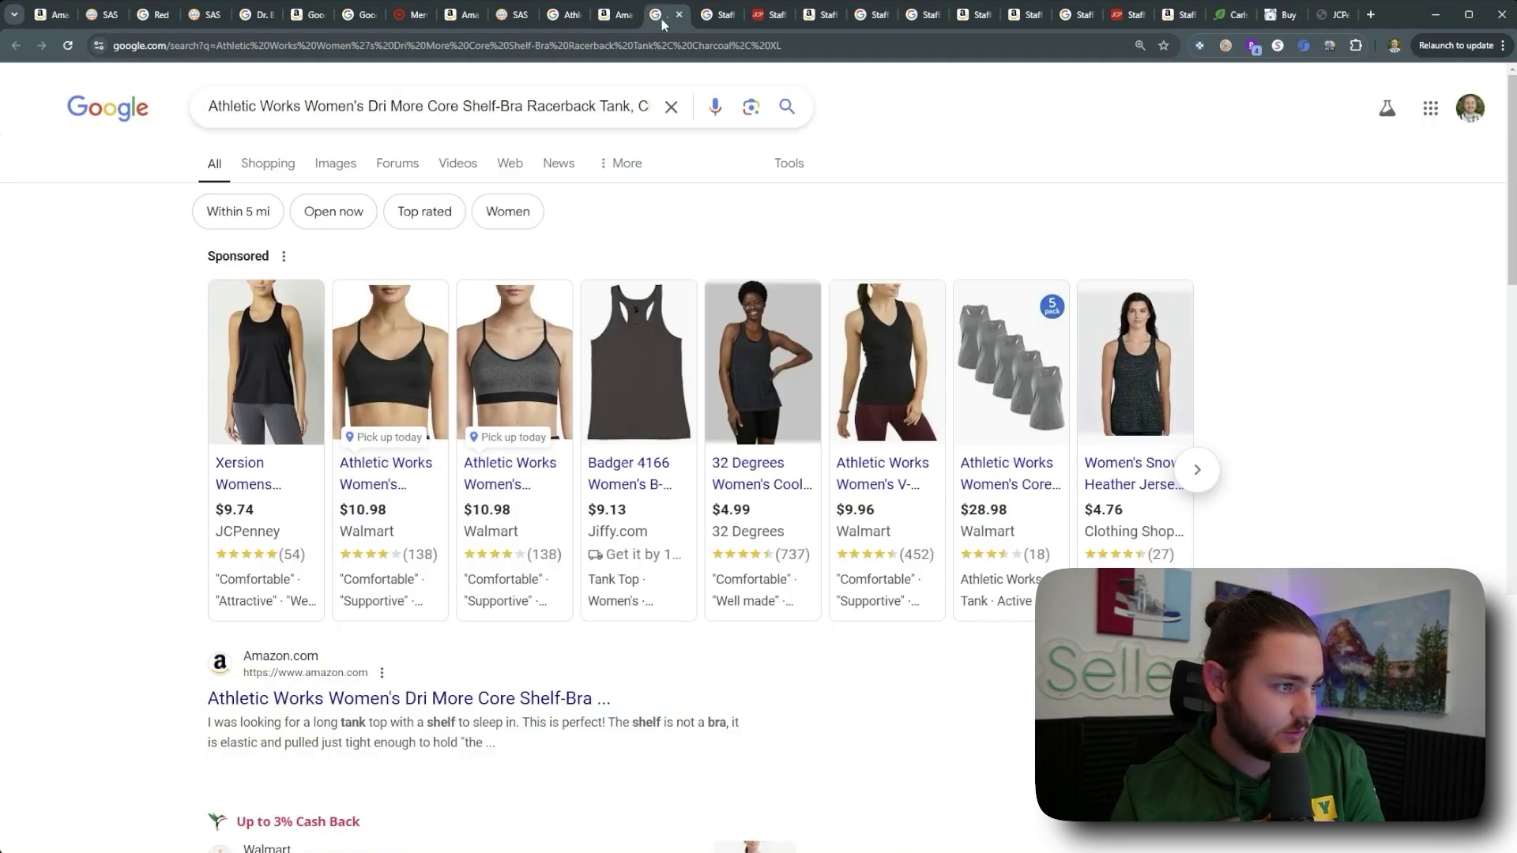
pyautogui.scroll(-3, 640, 549)
pyautogui.scroll(3, 641, 548)
pyautogui.moveTo(1019, 487)
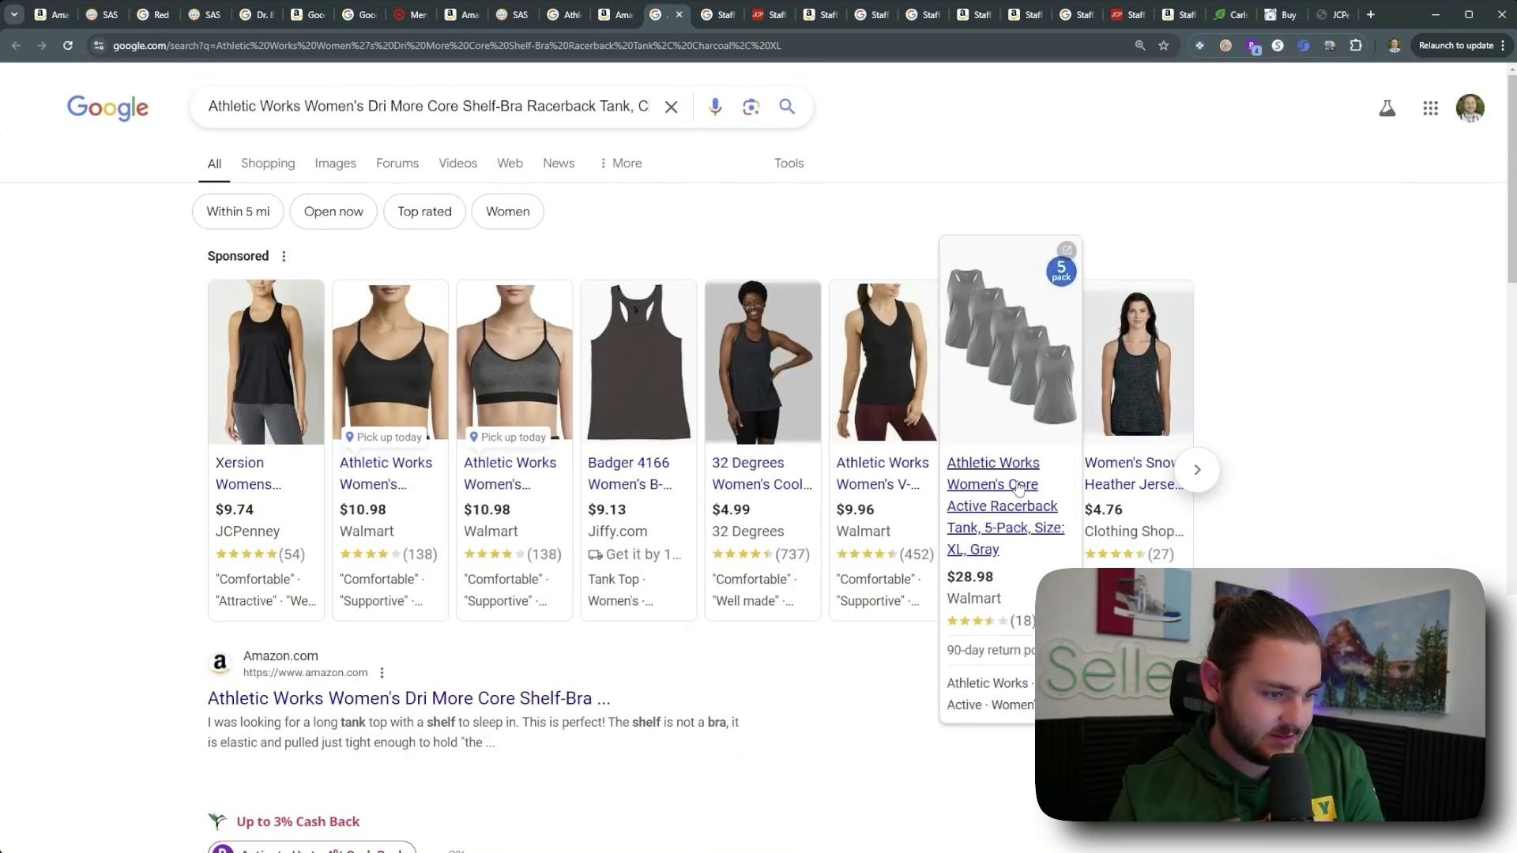
pyautogui.keyDown('ctrl'); pyautogui.click(987, 508); pyautogui.keyUp('ctrl')
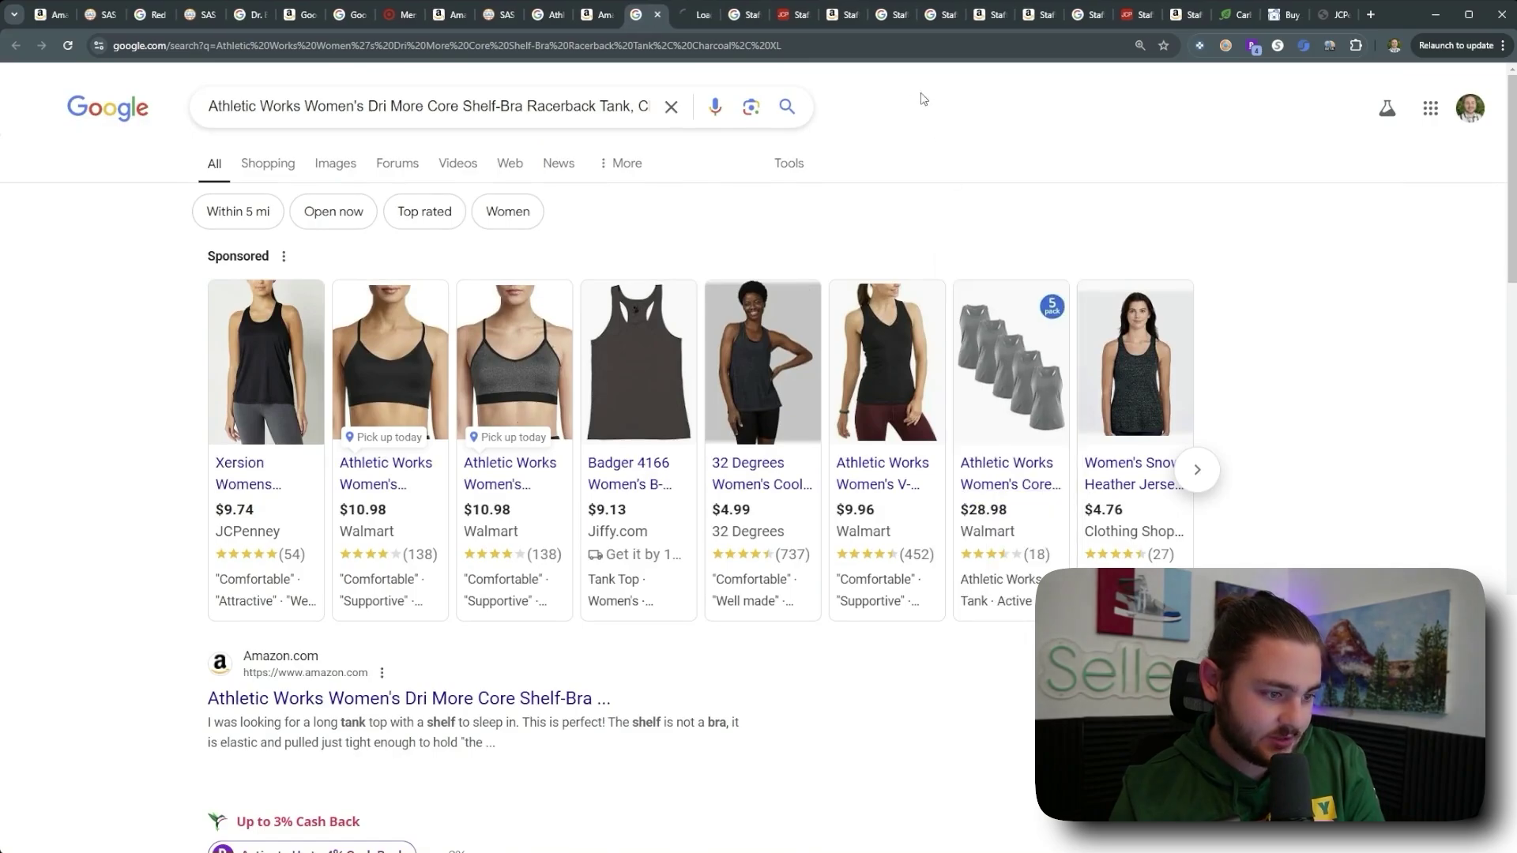
pyautogui.click(679, 16)
pyautogui.moveTo(793, 257); pyautogui.dragTo(929, 260)
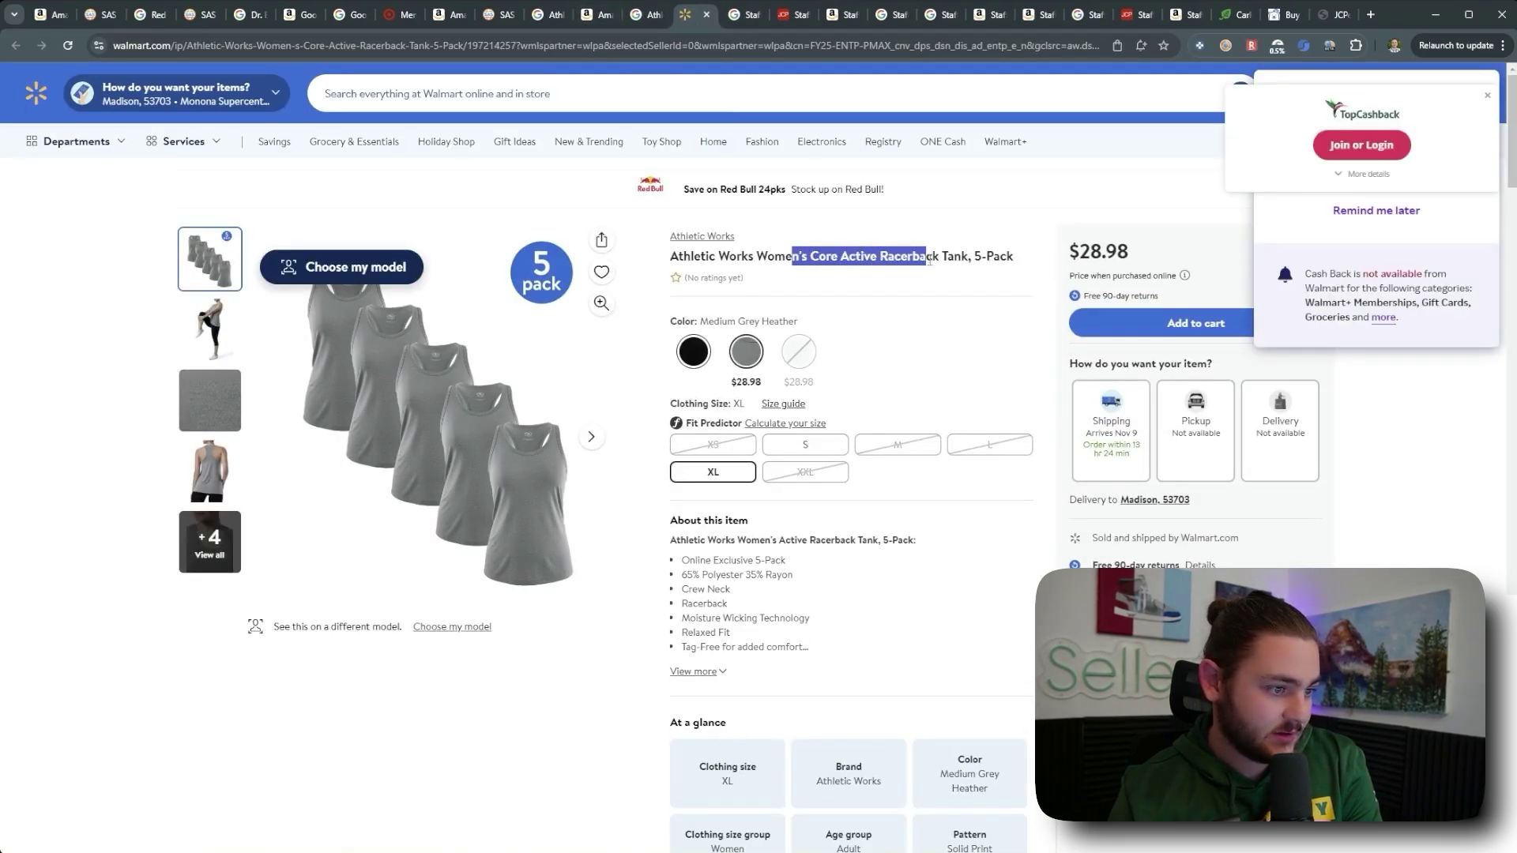
# Step: Compare the Athletic Works tank's Amazon page and Keepa price history with the Walmart 5-pack listing
pyautogui.click(636, 16)
pyautogui.click(594, 16)
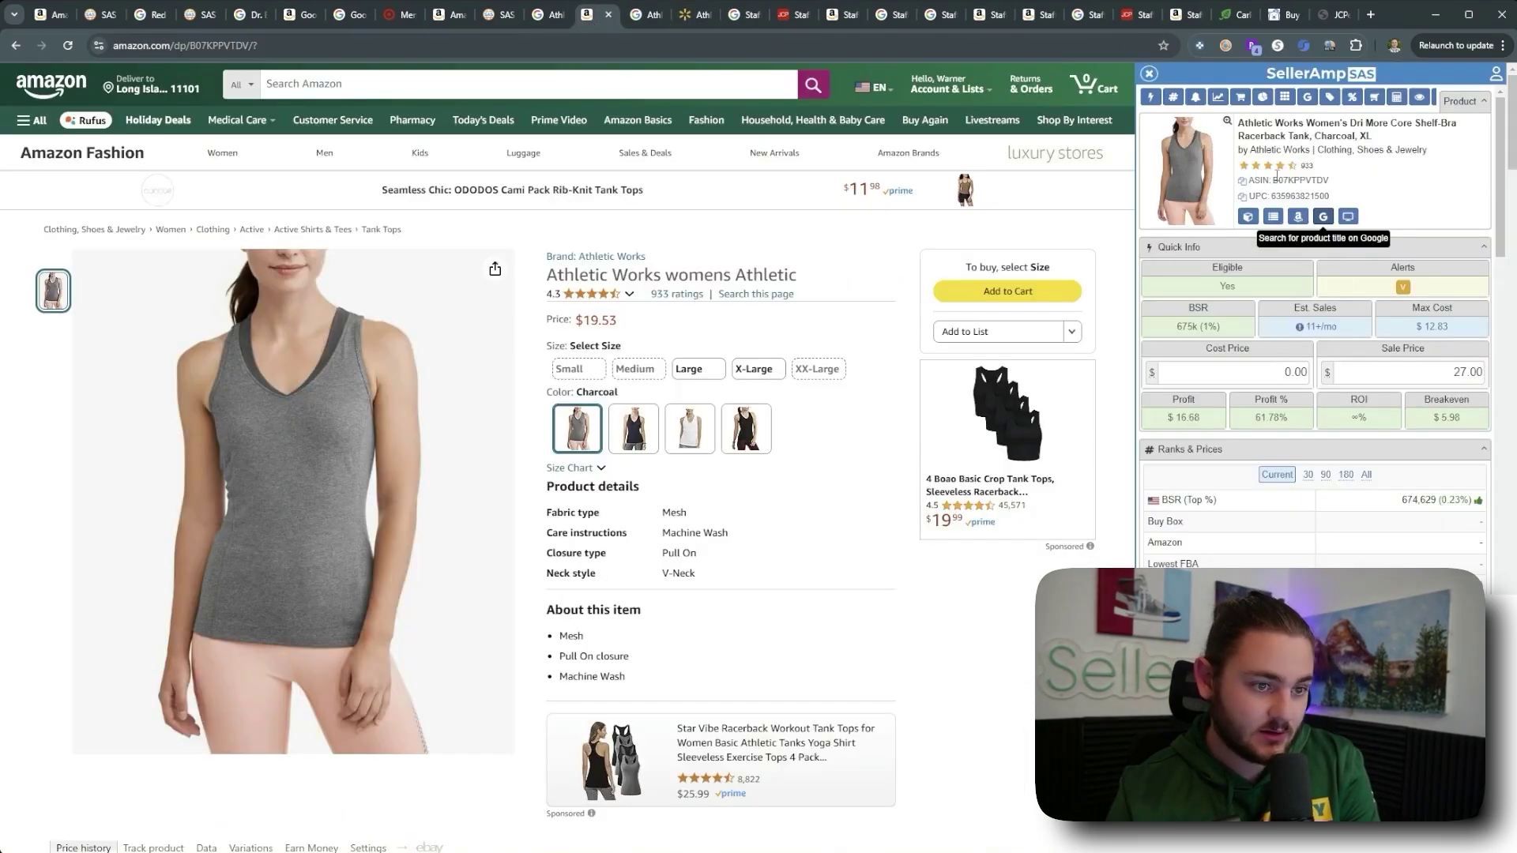
pyautogui.scroll(-10, 689, 175)
pyautogui.scroll(6, 733, 463)
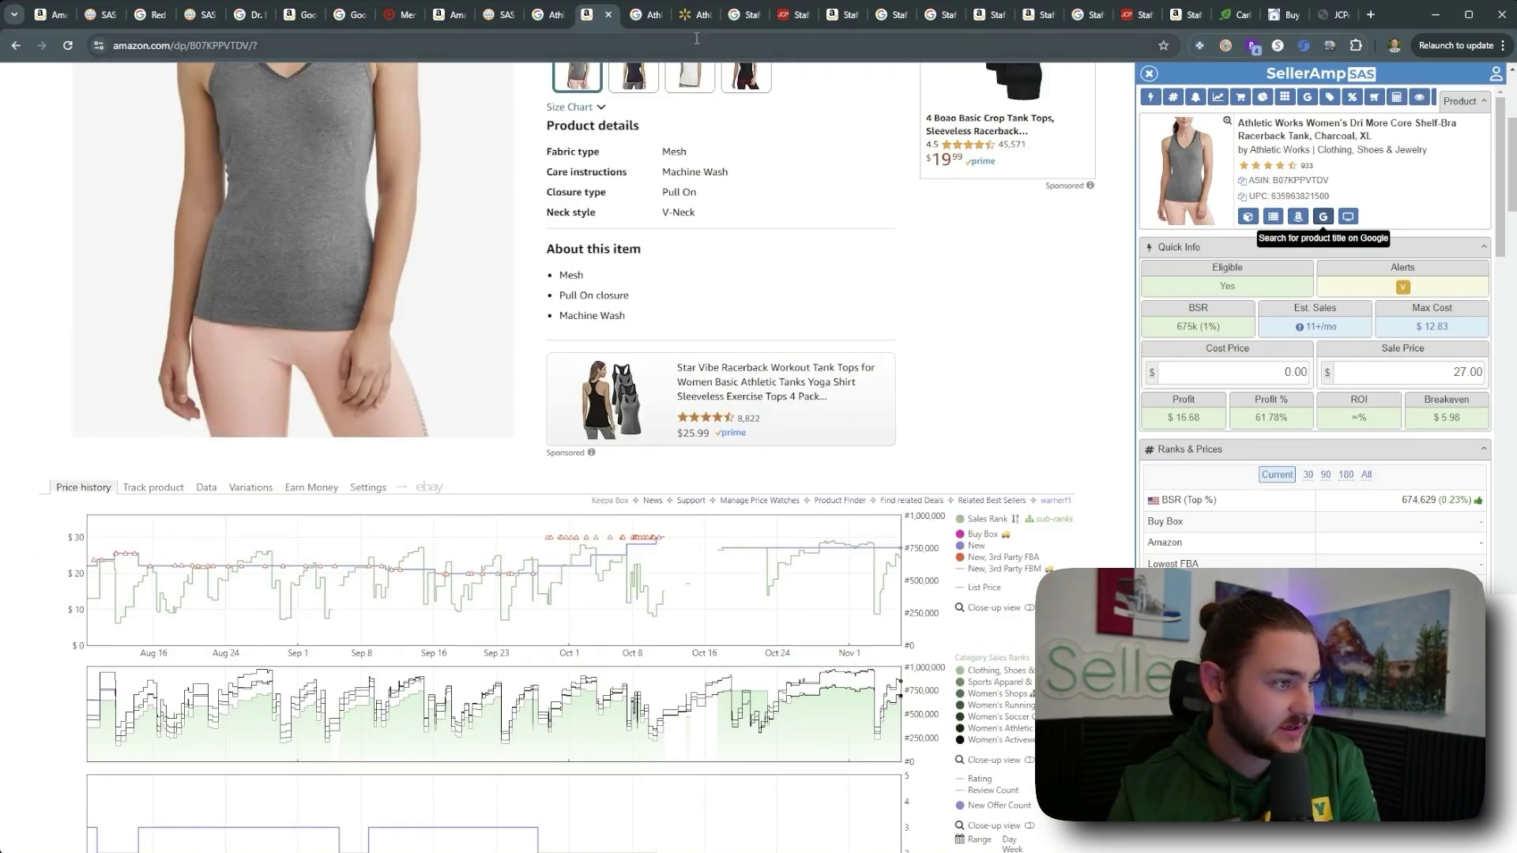
pyautogui.click(686, 15)
pyautogui.click(595, 14)
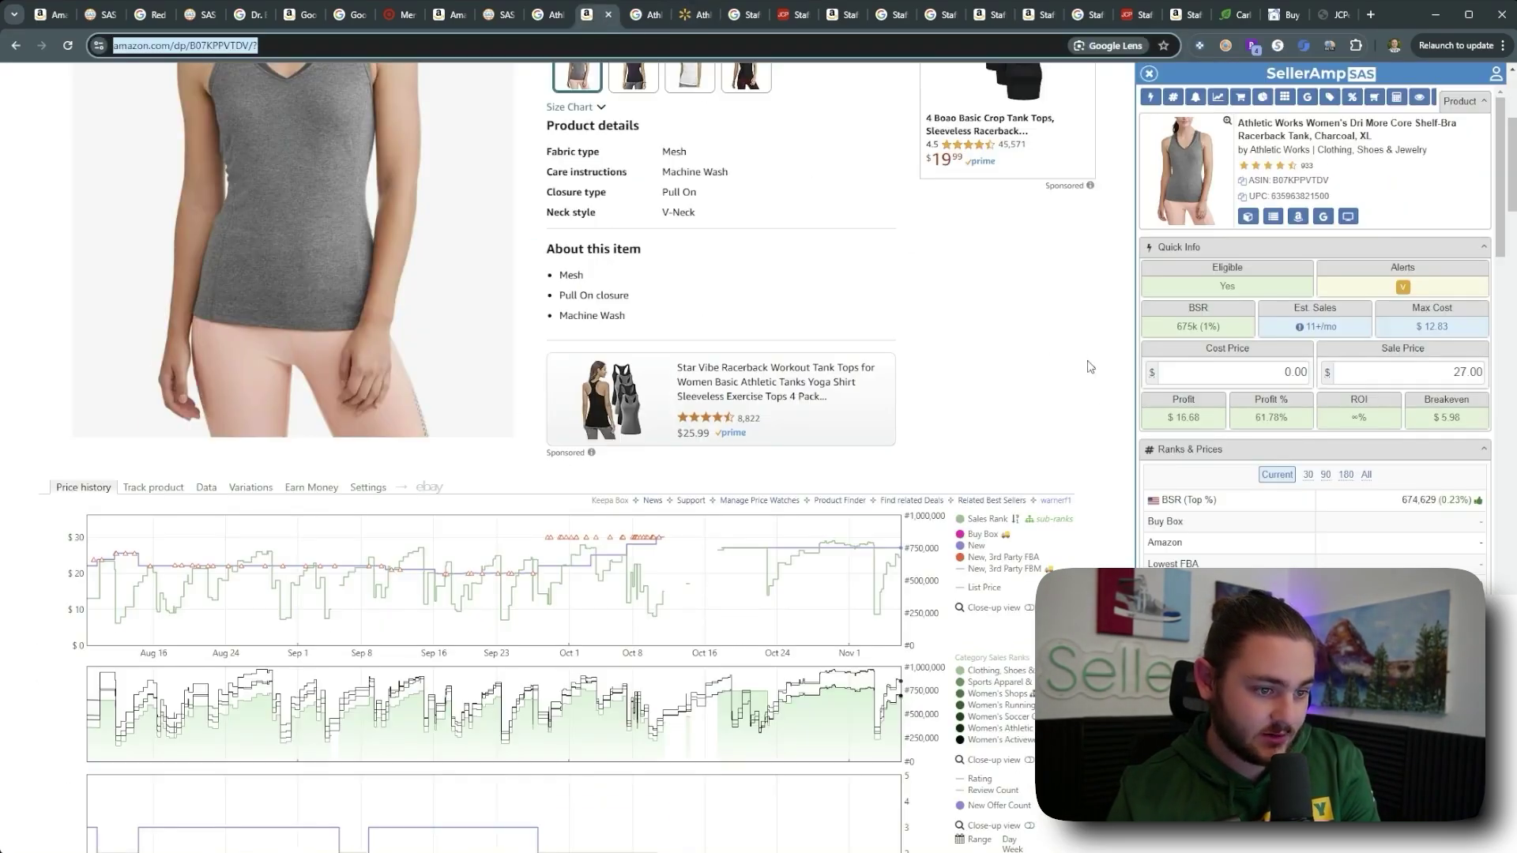
# Step: Enter a cost price of 29/5 for the Athletic Works tank in SellerAmp
pyautogui.click(1219, 376)
pyautogui.write('29')
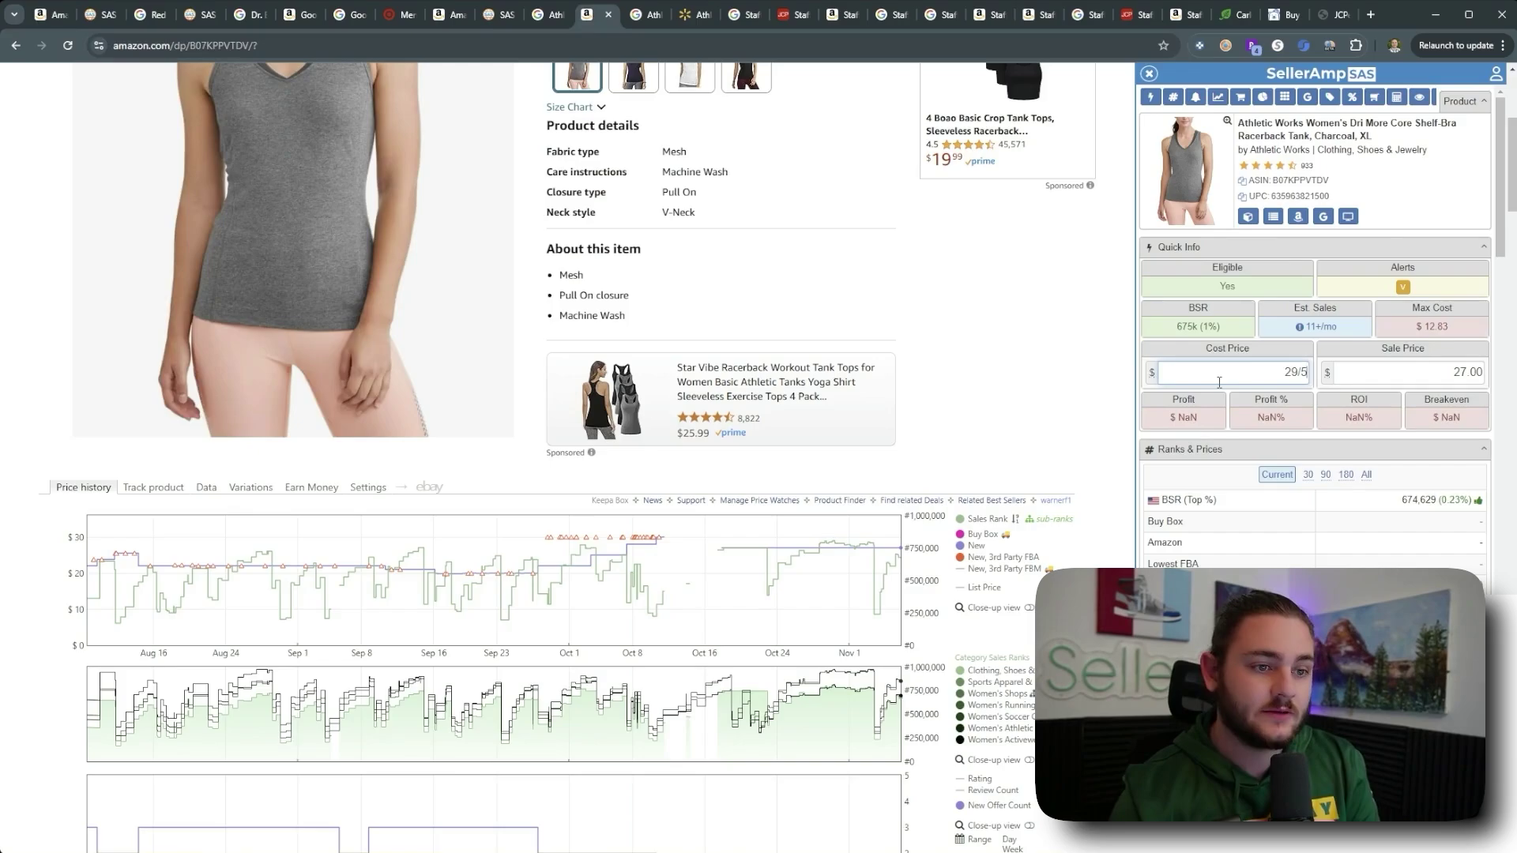
pyautogui.write('/5')
pyautogui.press('Return')
# Step: Show one year of the tank's Keepa history, set its sale price to 21 and check the ROI
pyautogui.scroll(-4, 1012, 594)
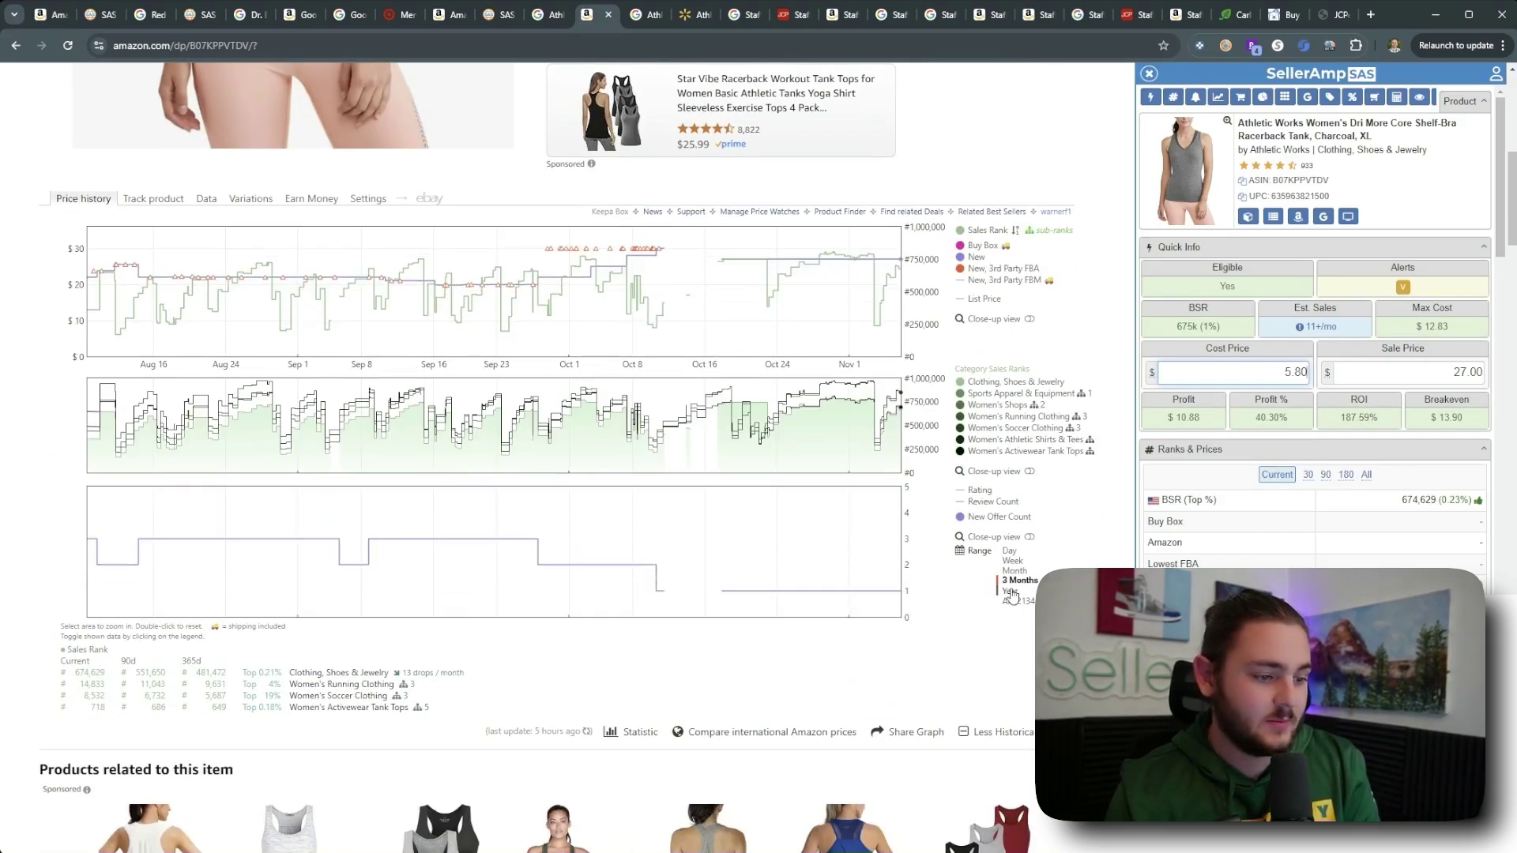
pyautogui.click(1011, 590)
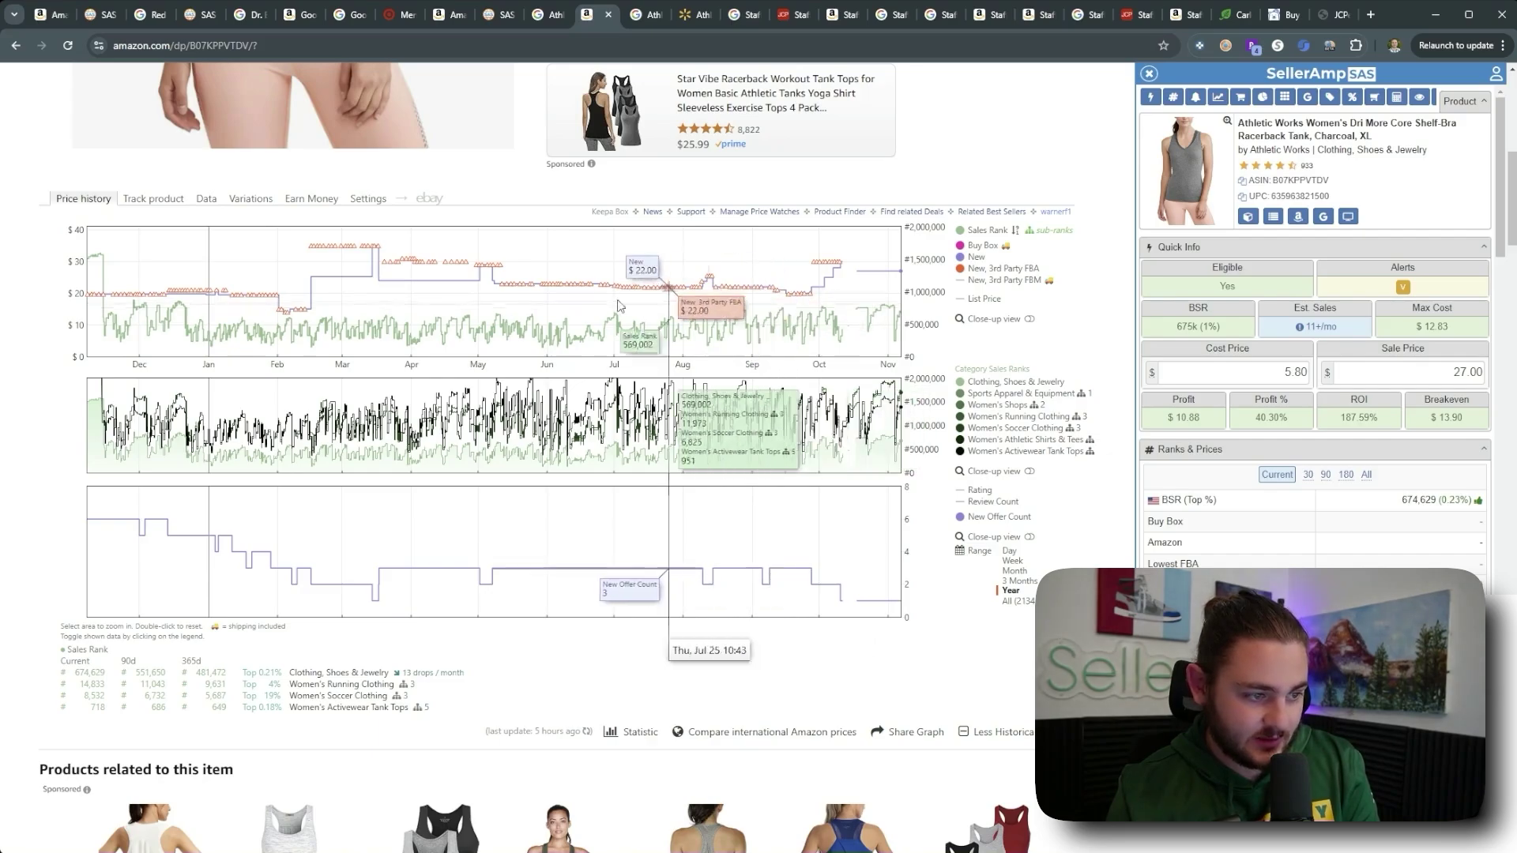
pyautogui.click(1382, 376)
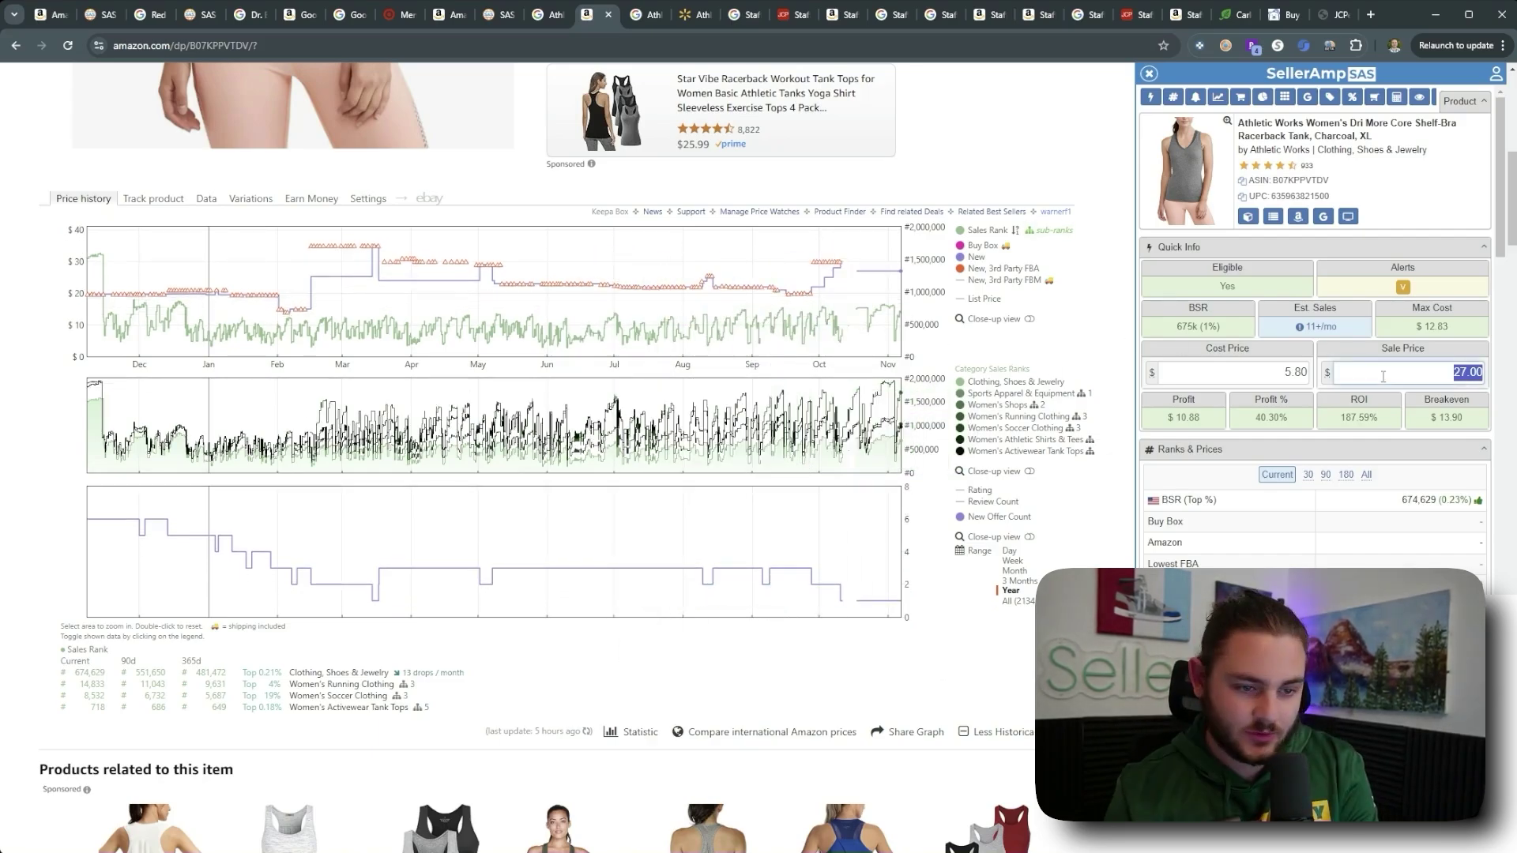
pyautogui.write('21')
pyautogui.doubleClick(1333, 417)
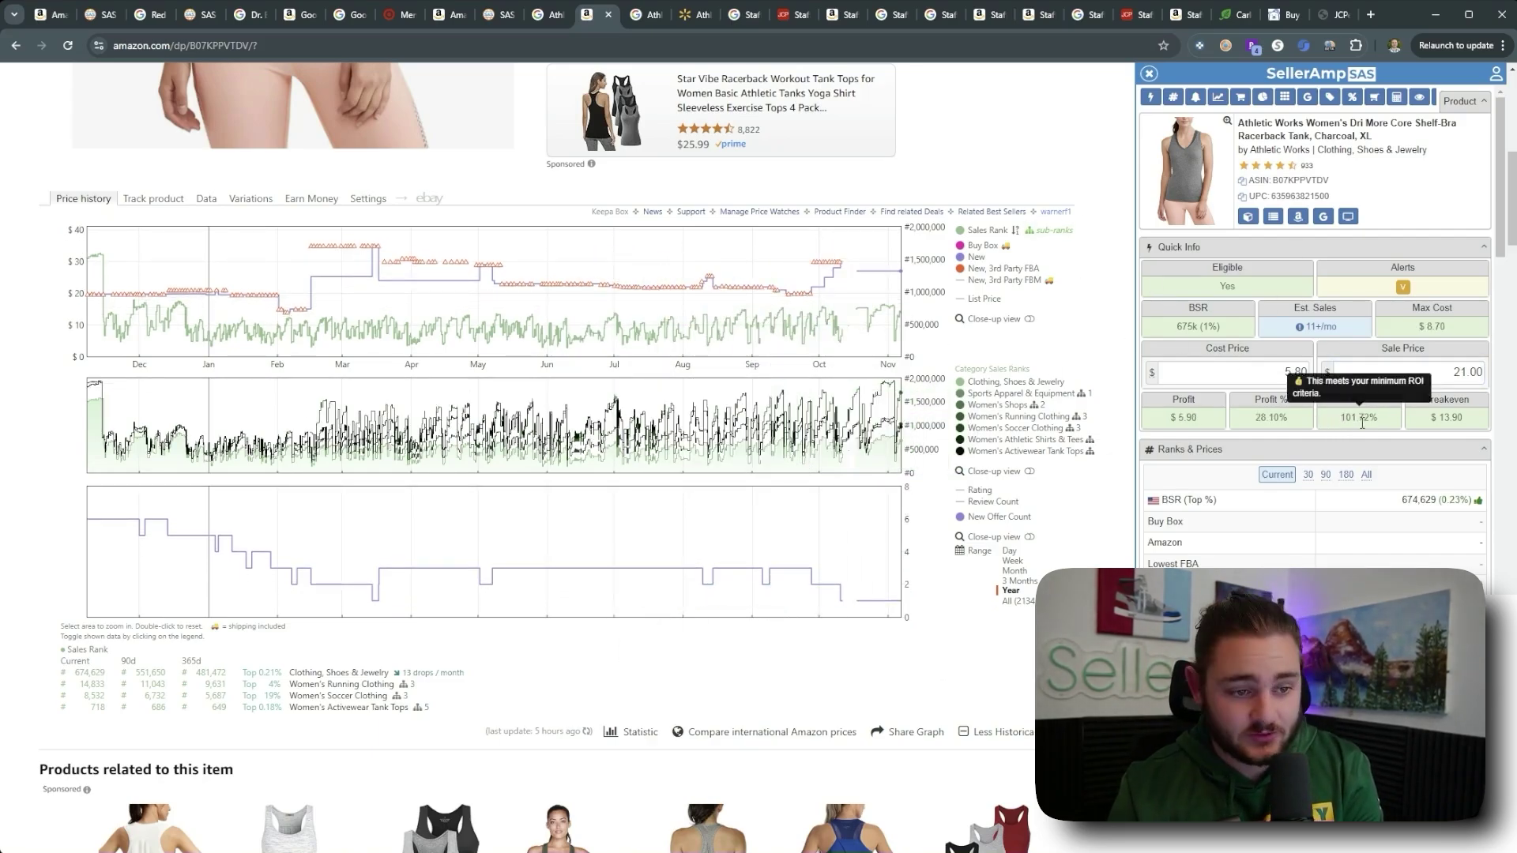
# Step: Return to the SellerAmp storefront, filter it by the 32 Degrees brand and load more of its products
pyautogui.hotkey('ctrl', 'shift', 'Tab')
pyautogui.hotkey('ctrl', 'shift', 'Tab')
pyautogui.click(557, 278)
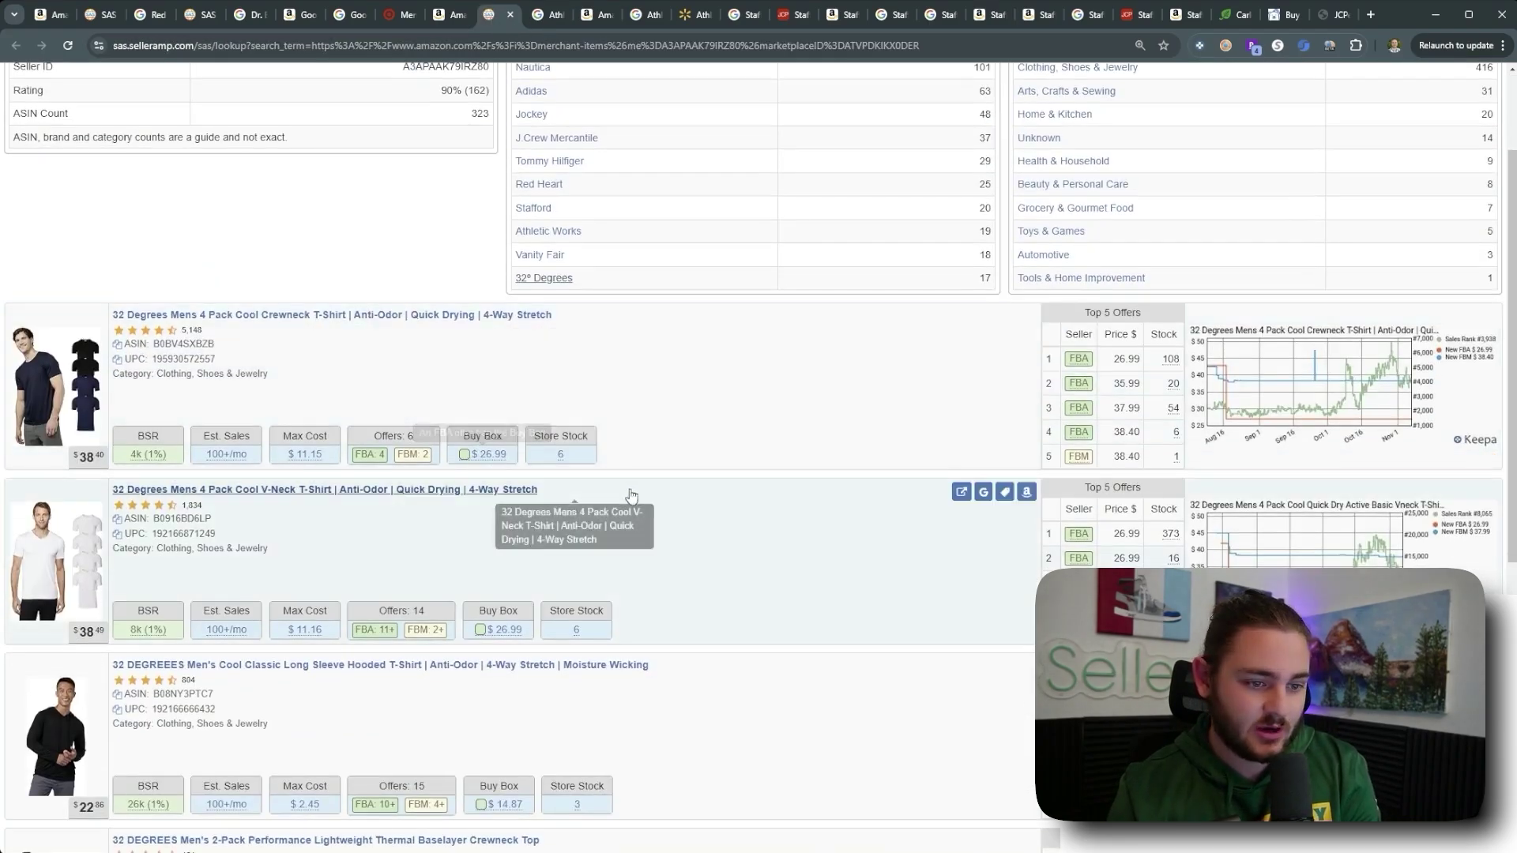
pyautogui.scroll(-5, 542, 474)
pyautogui.scroll(-2, 628, 503)
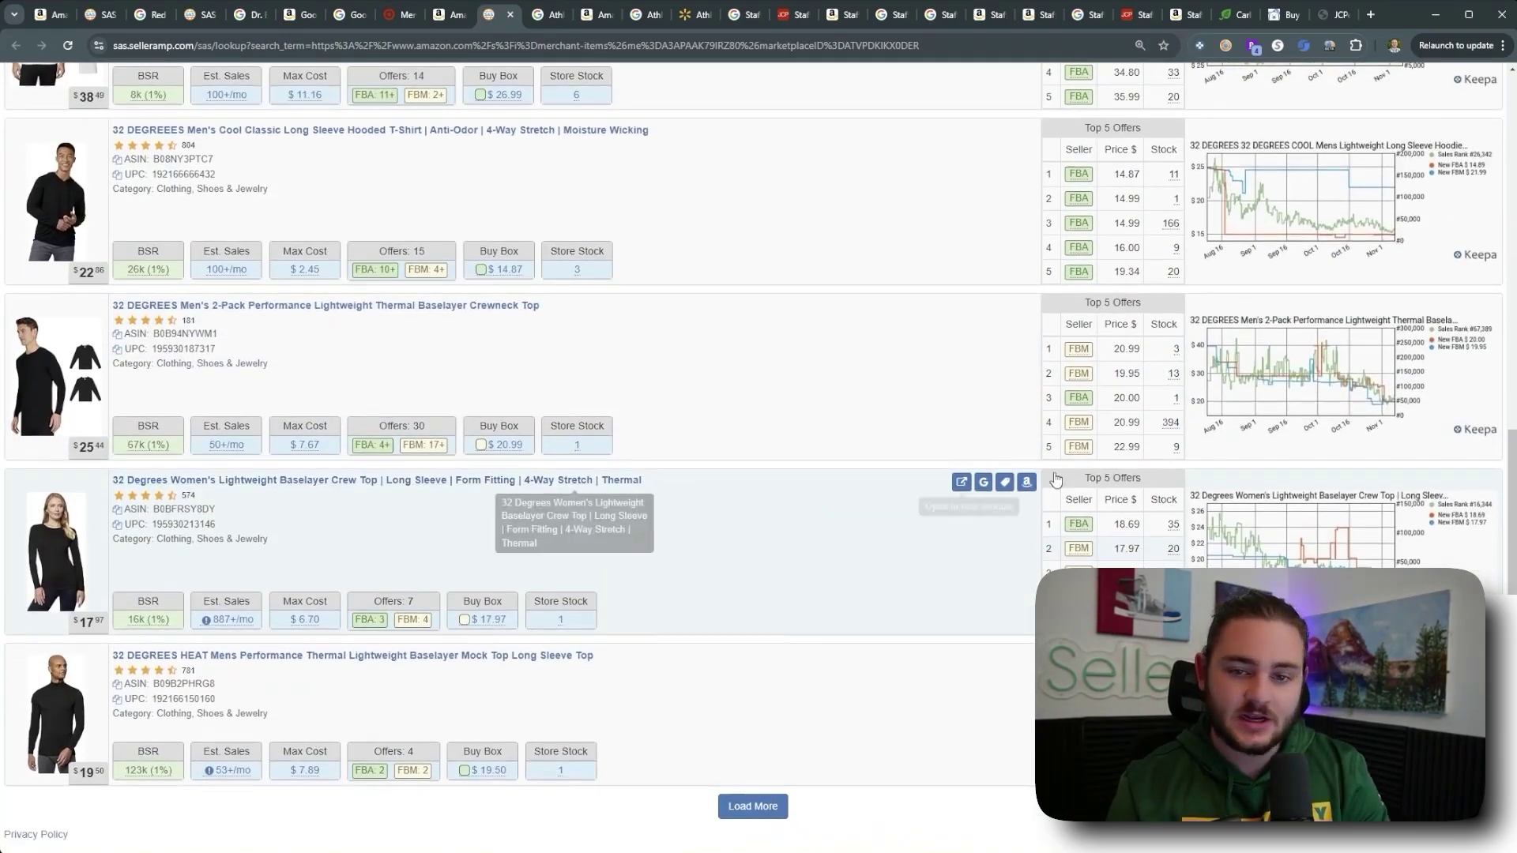
pyautogui.click(750, 807)
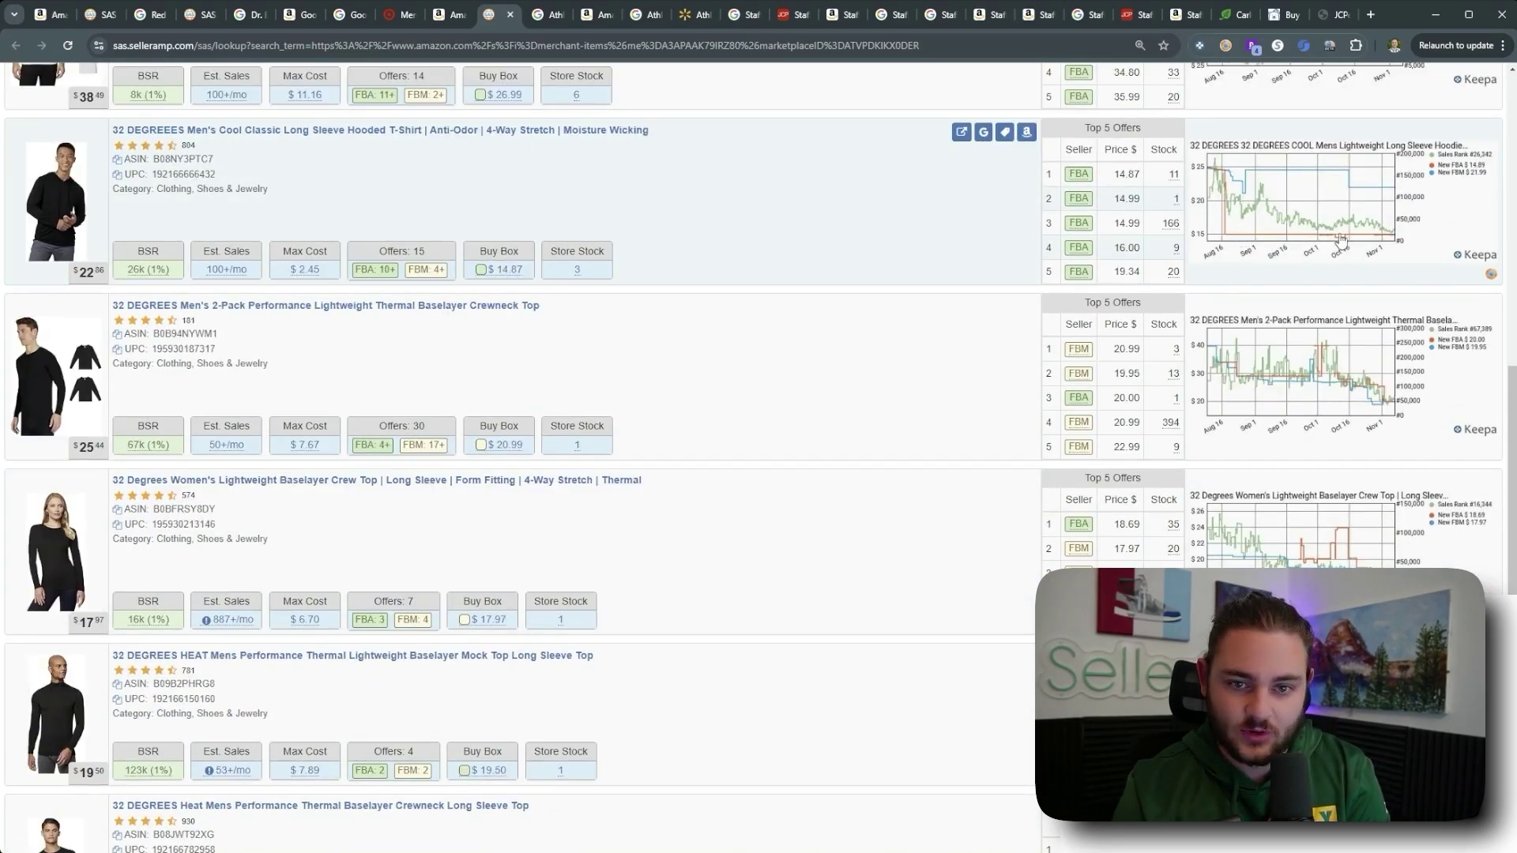
# Step: Open the Google search and Amazon page for the 32 DEGREES HEAT Mens Performance Thermal Lightweight Baselayer Mock Top from the storefront results
pyautogui.moveTo(311, 278)
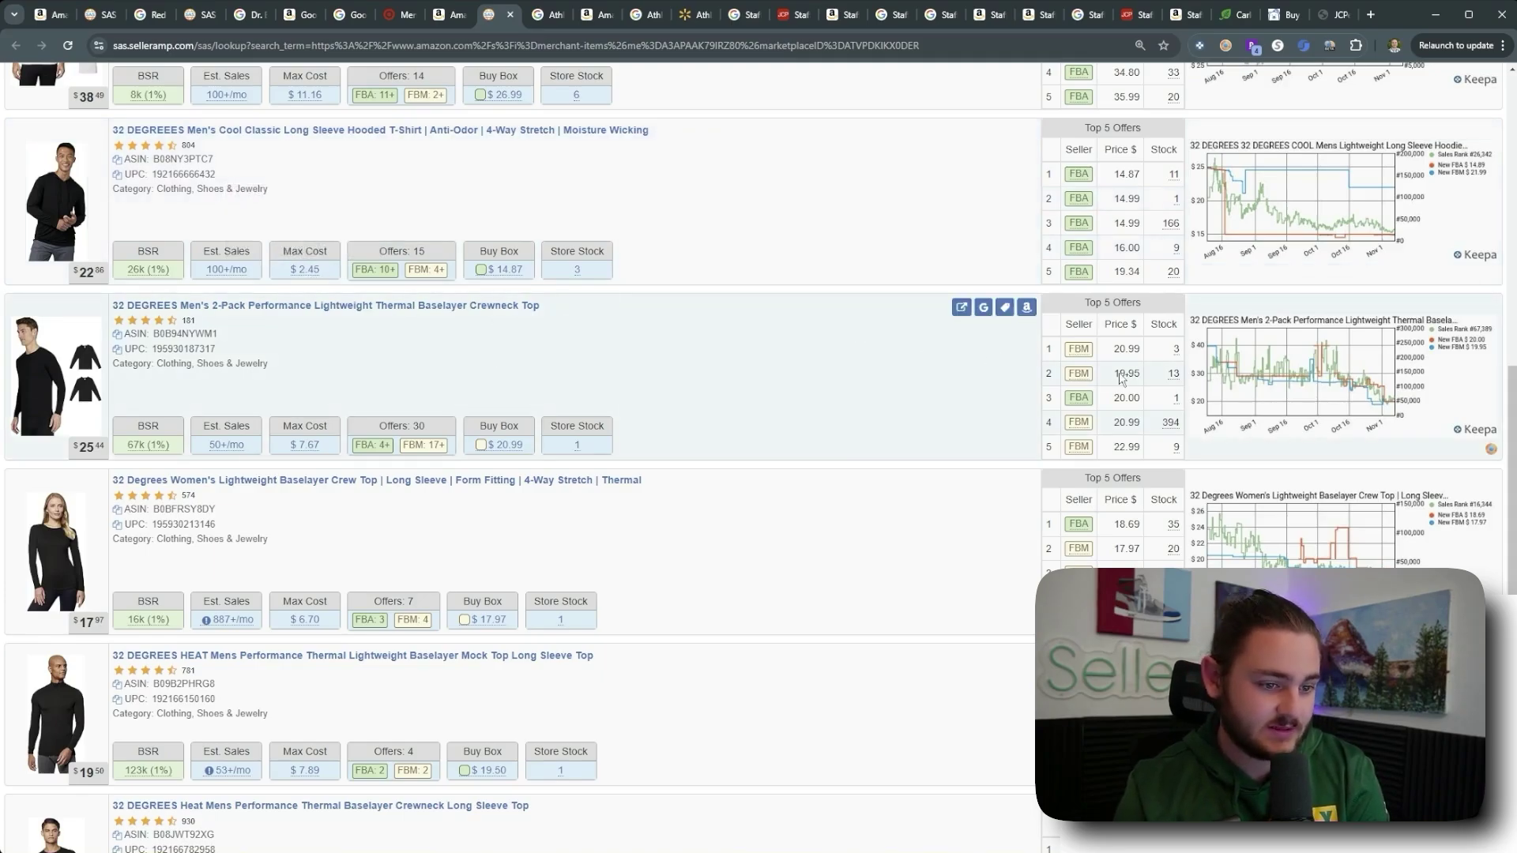
pyautogui.moveTo(1082, 397)
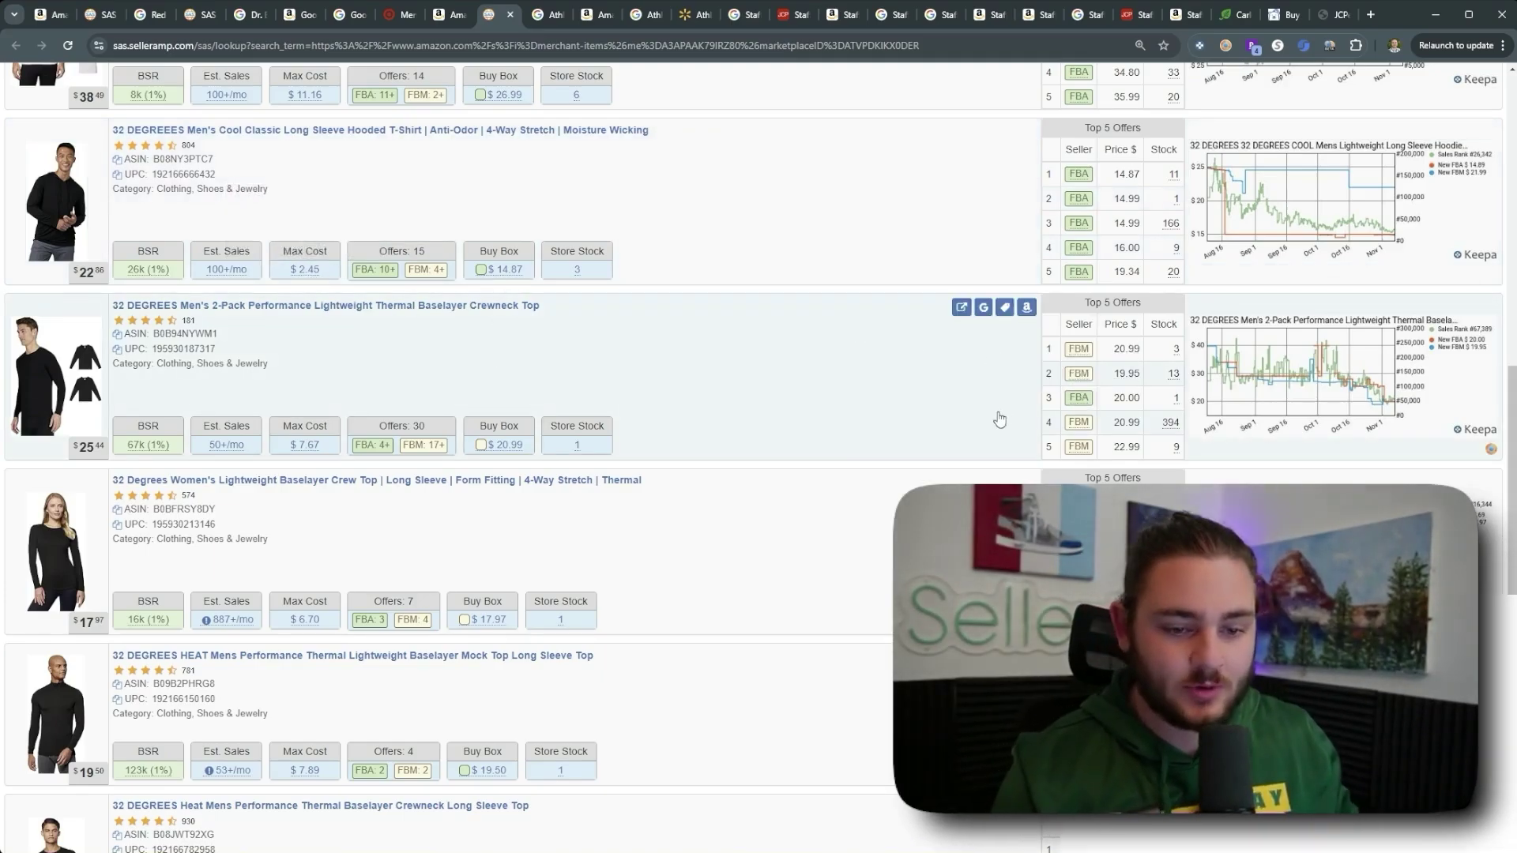
pyautogui.scroll(-4, 955, 410)
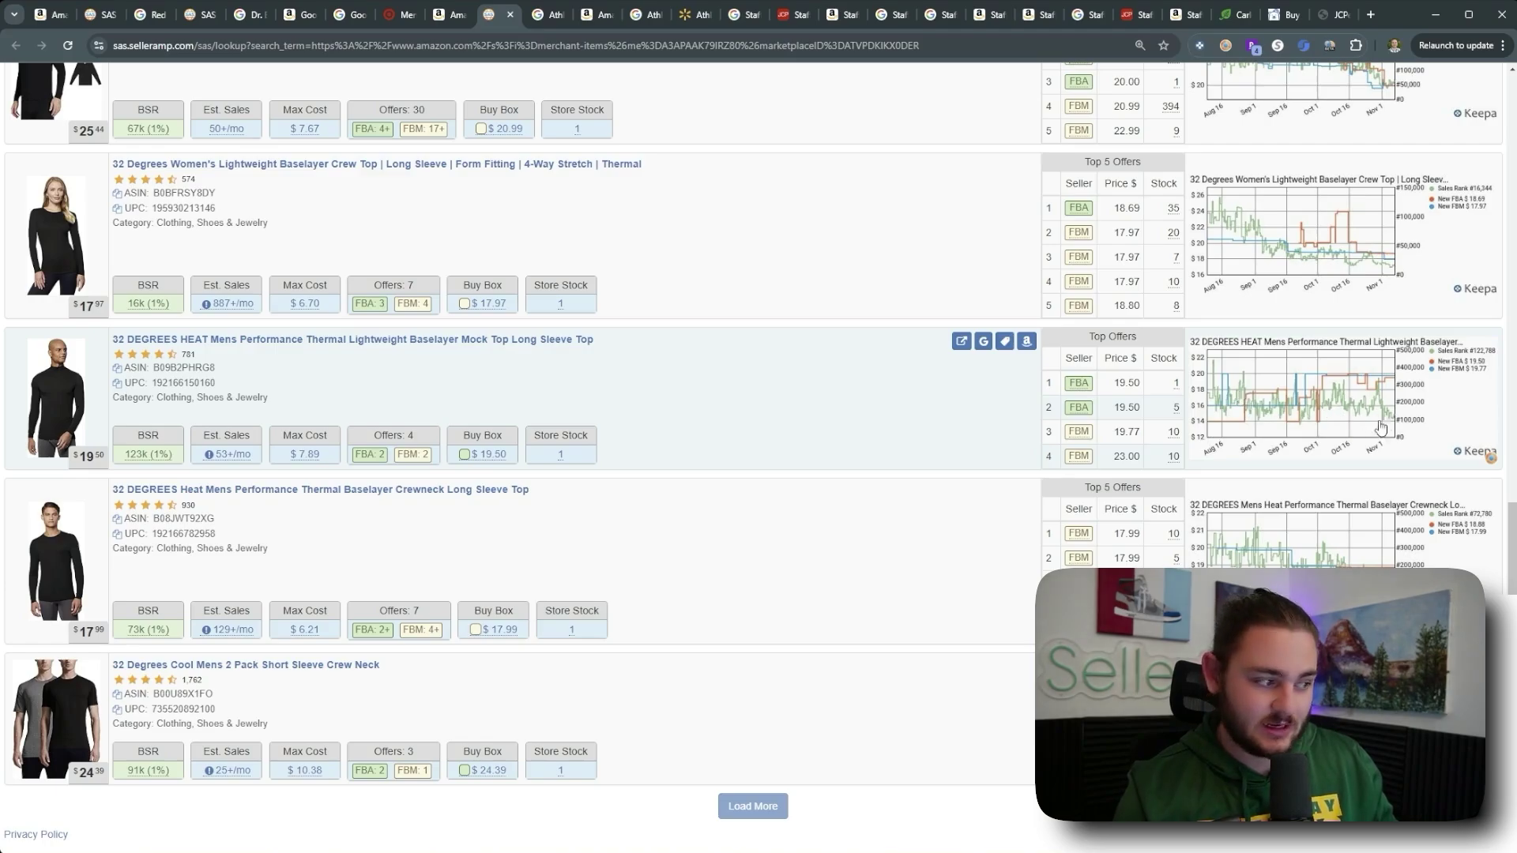
pyautogui.click(983, 344)
pyautogui.click(524, 14)
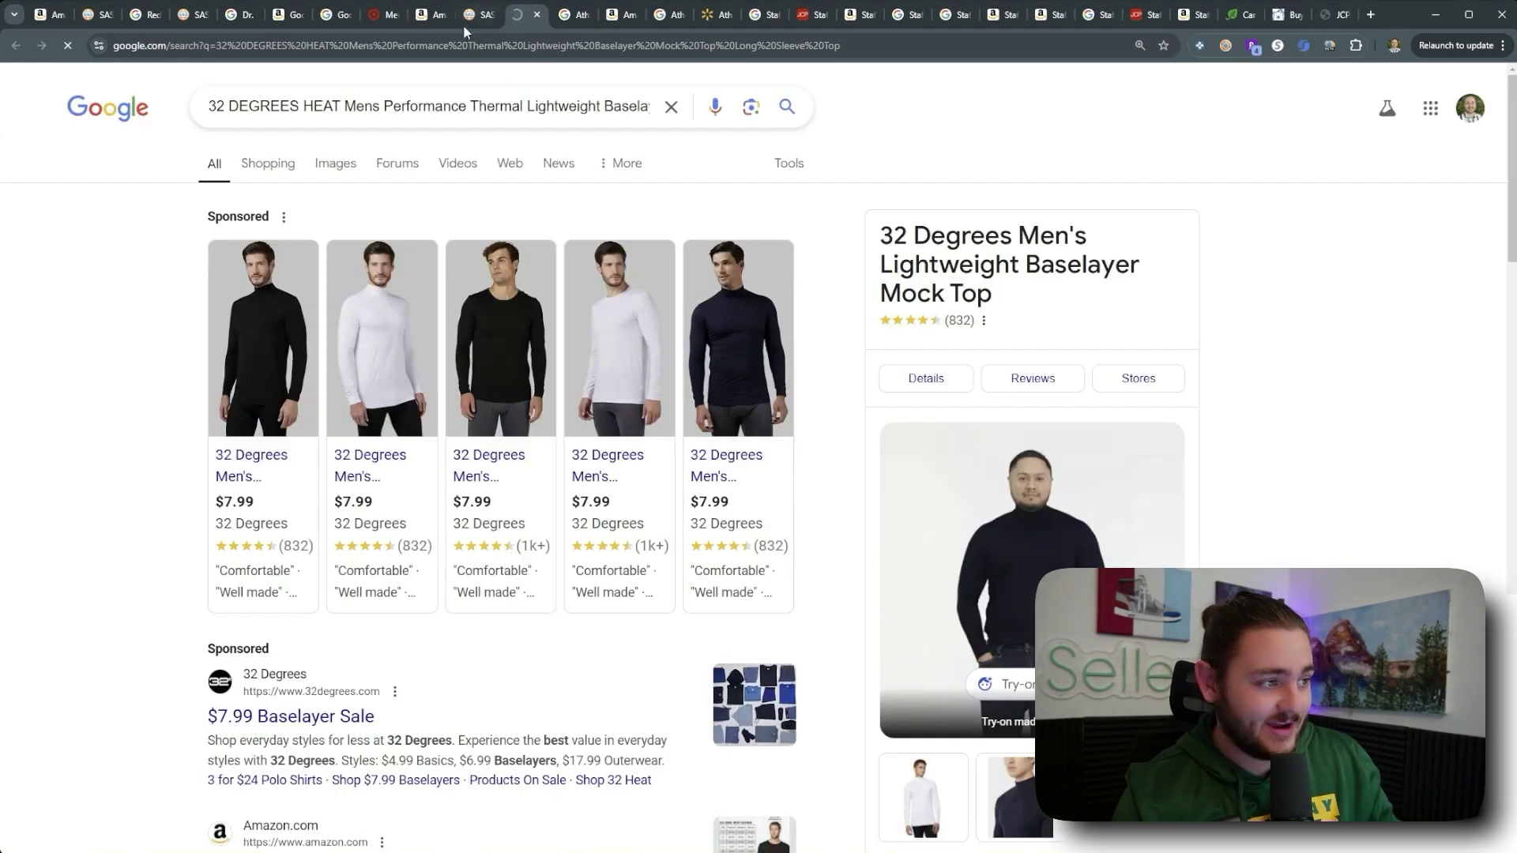
pyautogui.click(469, 14)
pyautogui.middleClick(1026, 342)
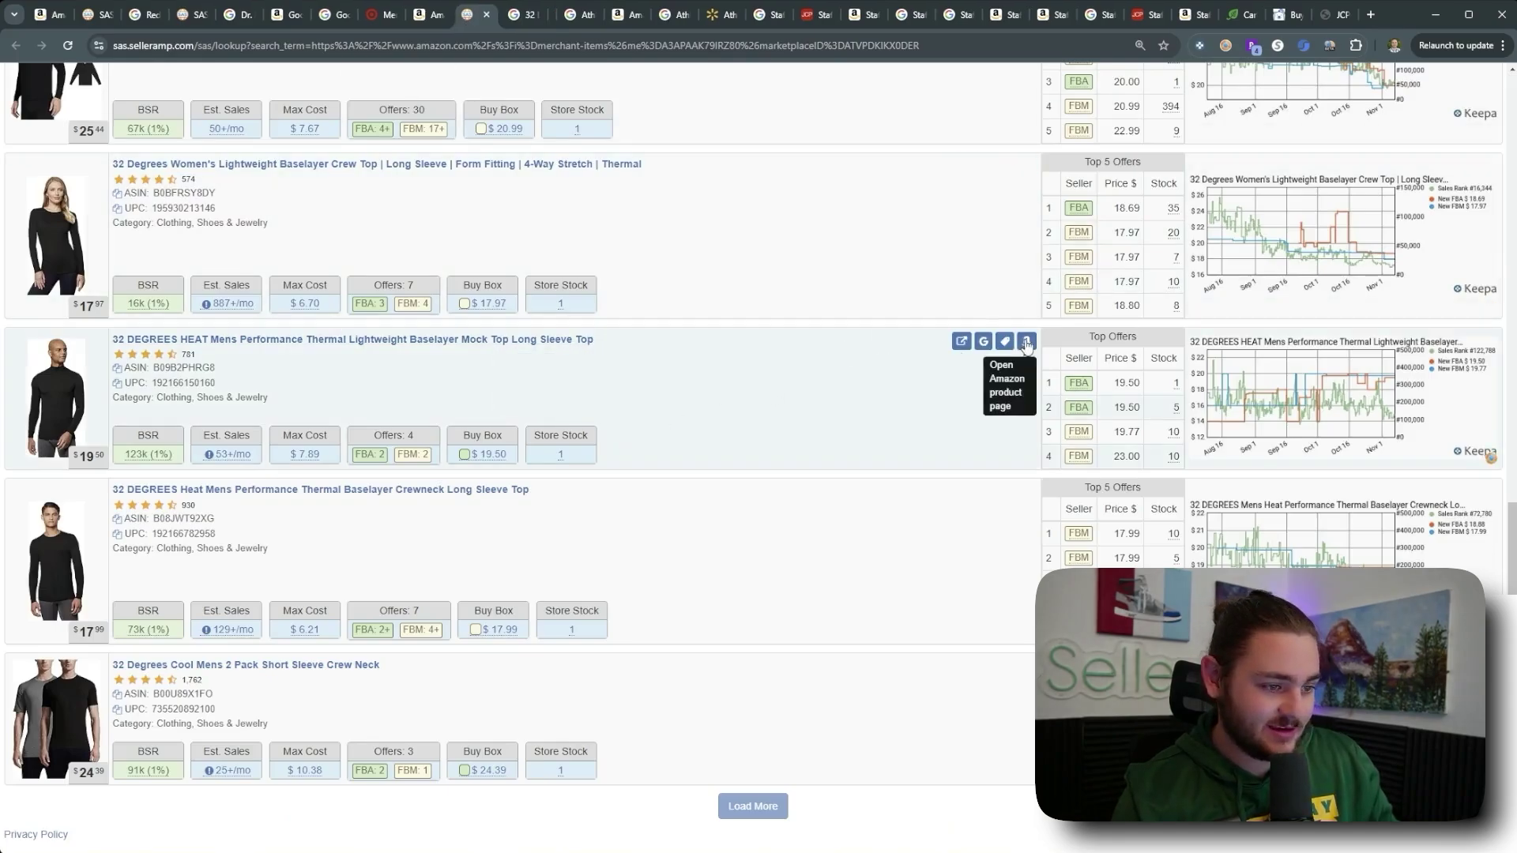
# Step: Open the 32 Degrees men's black mock top offer from the Google results and check it against the product's Amazon page
pyautogui.click(513, 14)
pyautogui.click(276, 332)
pyautogui.click(614, 16)
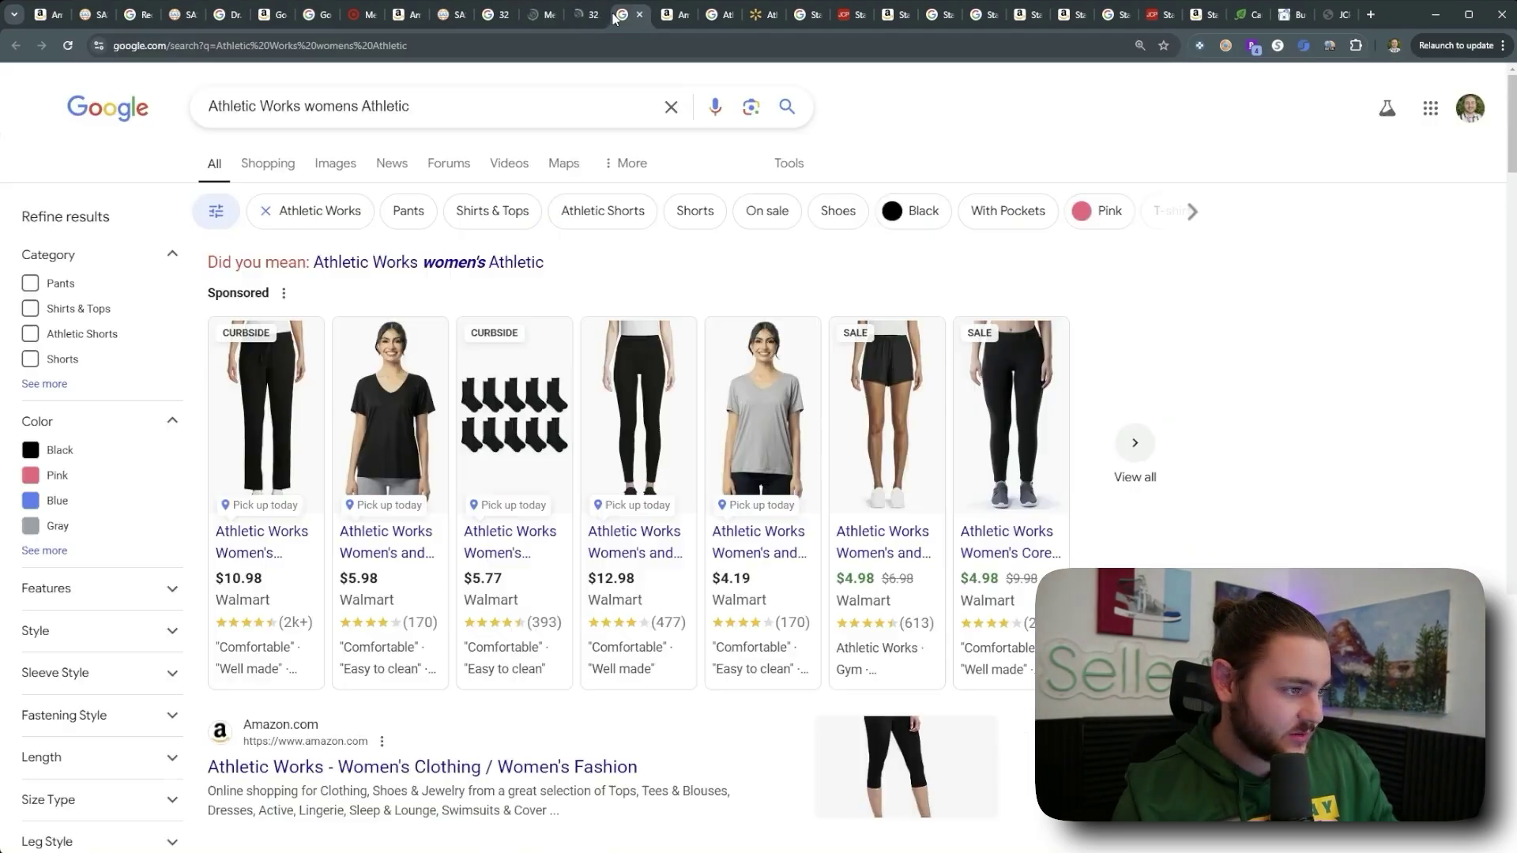
pyautogui.click(582, 16)
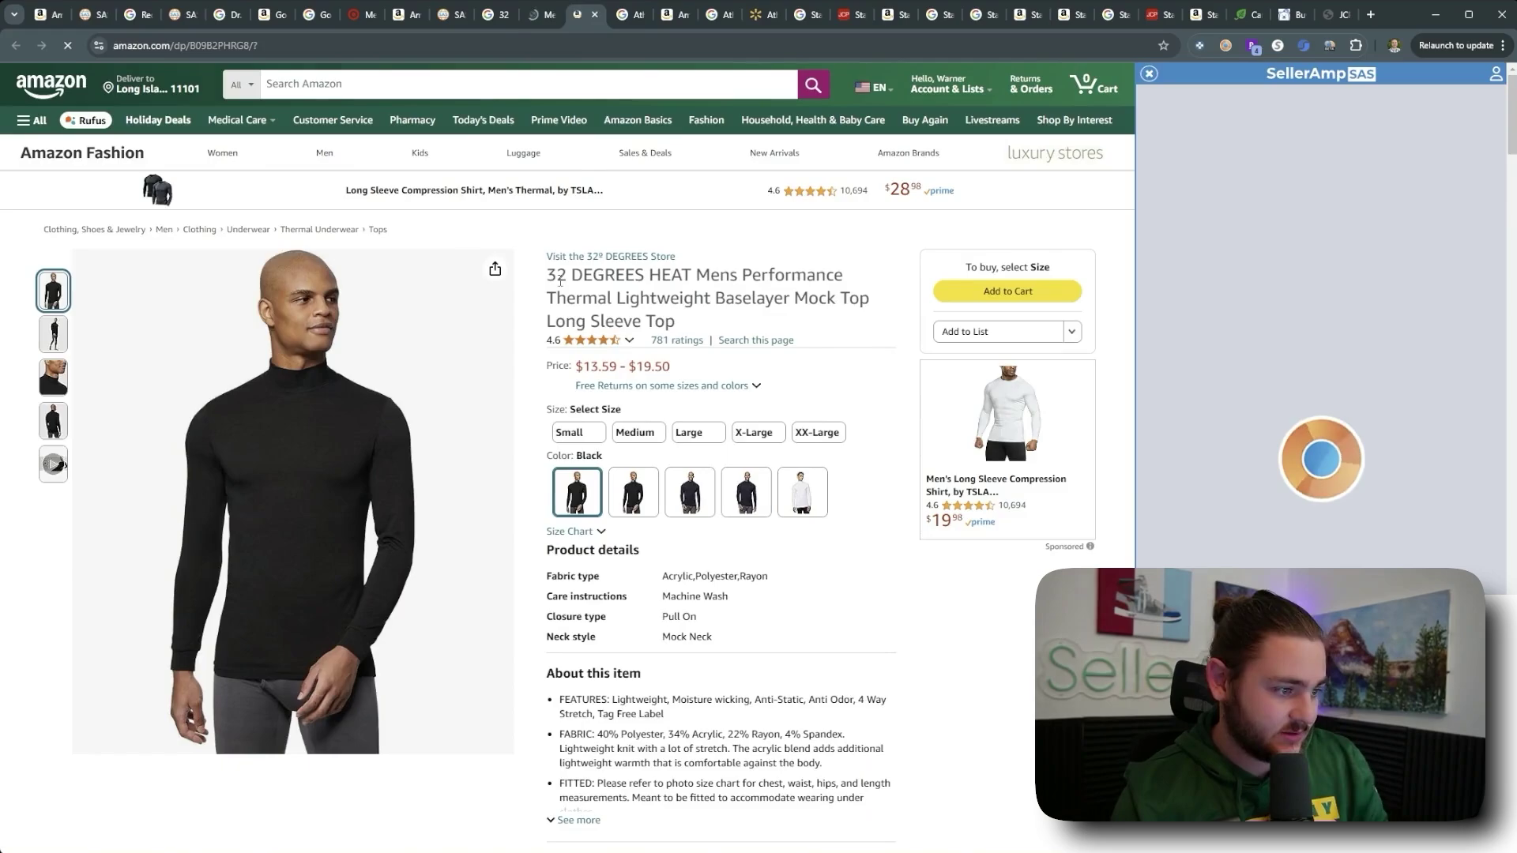
pyautogui.click(538, 19)
pyautogui.click(579, 15)
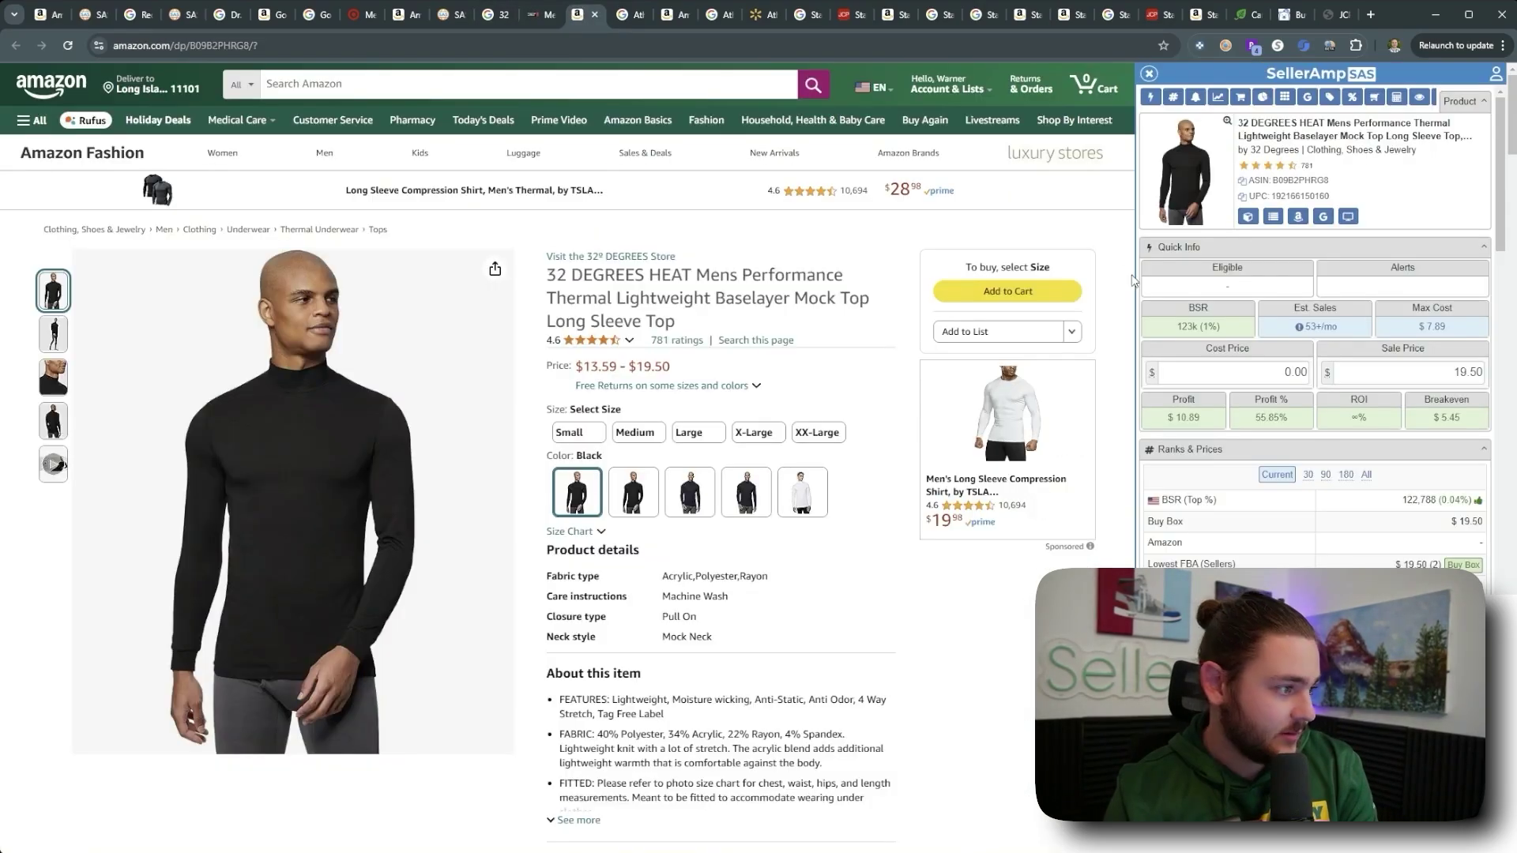
# Step: Set the mock top's cost price to 8, check its profit and ROI, and review its Keepa price history
pyautogui.click(1218, 375)
pyautogui.write('8')
pyautogui.doubleClick(1202, 418)
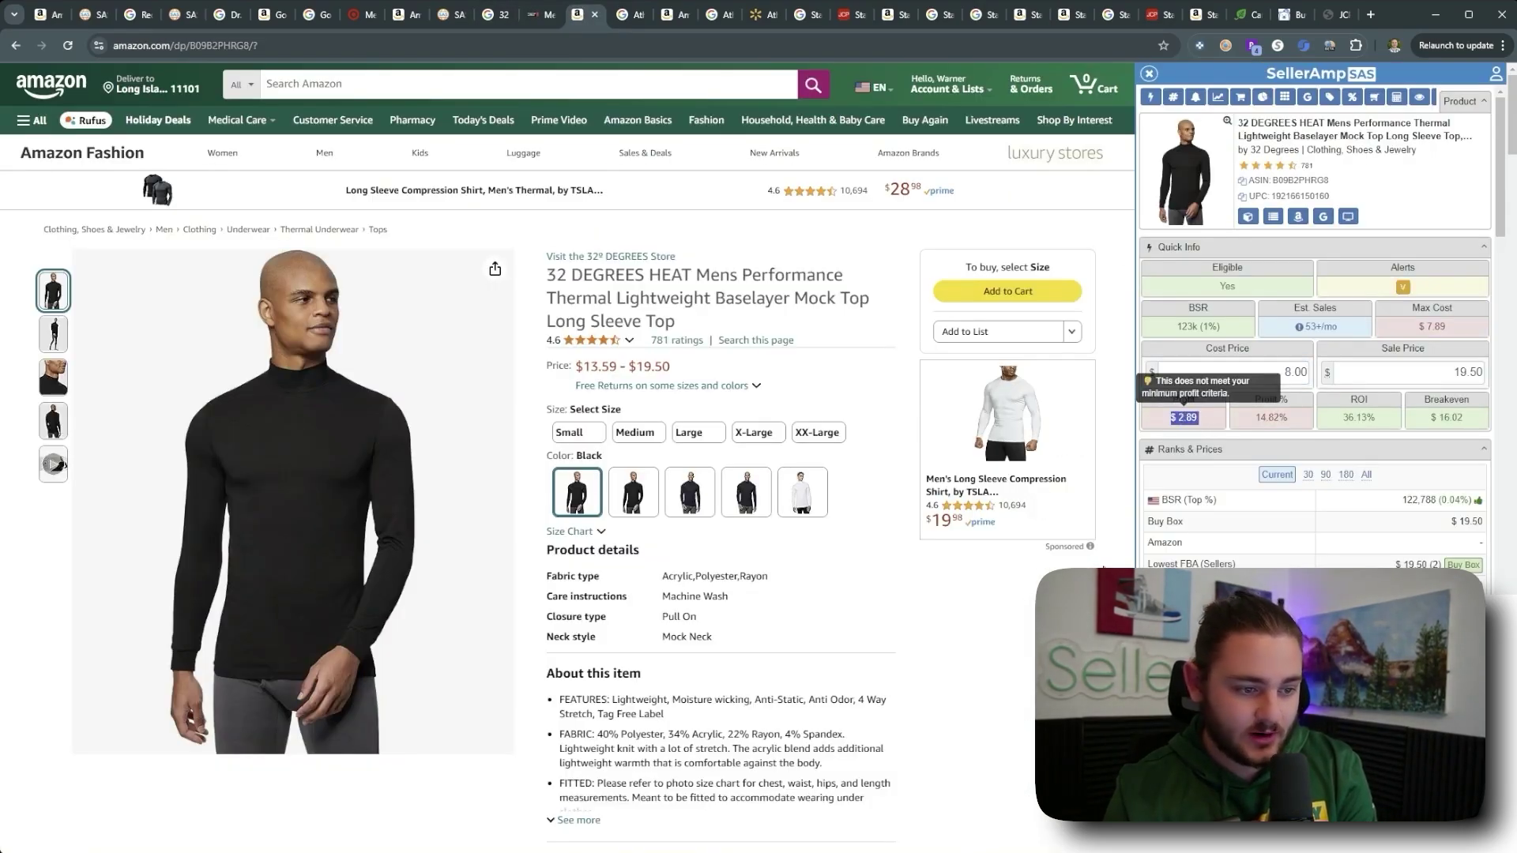
pyautogui.scroll(-9, 789, 474)
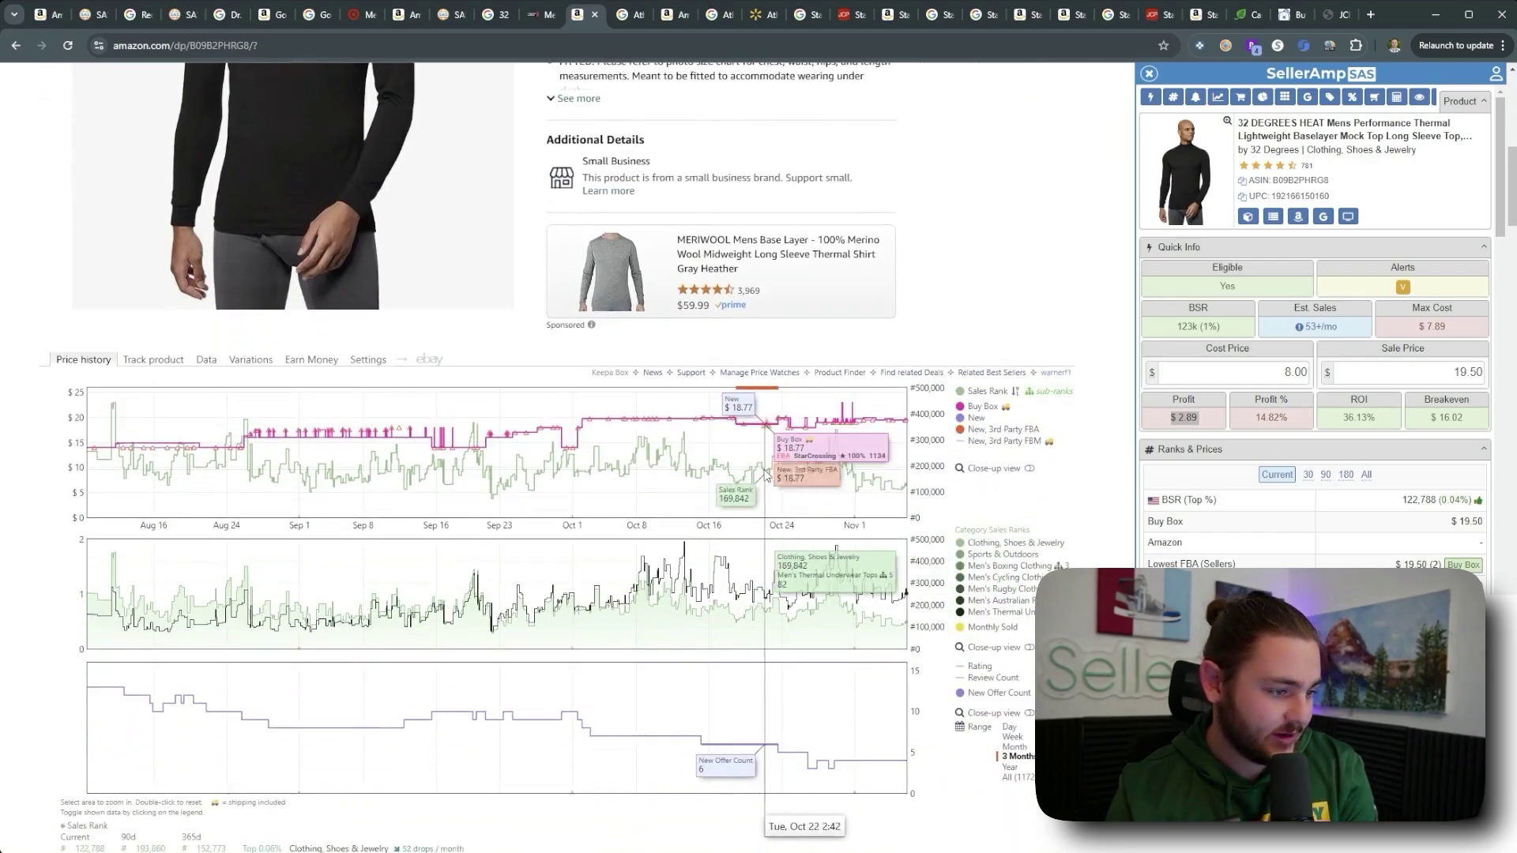
pyautogui.scroll(10, 857, 428)
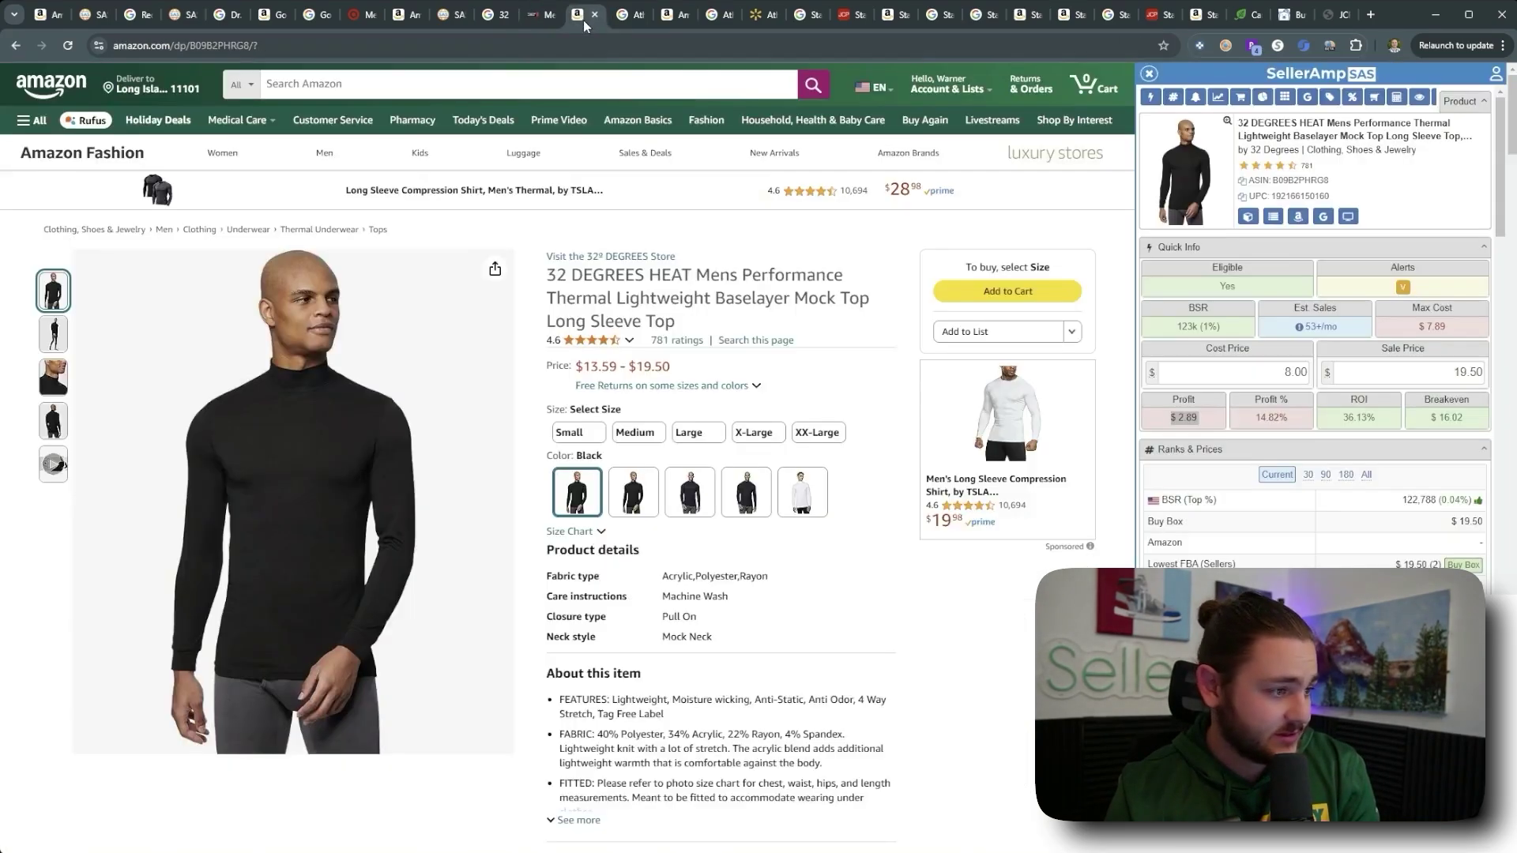
# Step: Check the mock top on the 32 Degrees site once more and return through its Google results to the SellerAmp storefront
pyautogui.hotkey('ctrl', 'Tab')
pyautogui.click(581, 16)
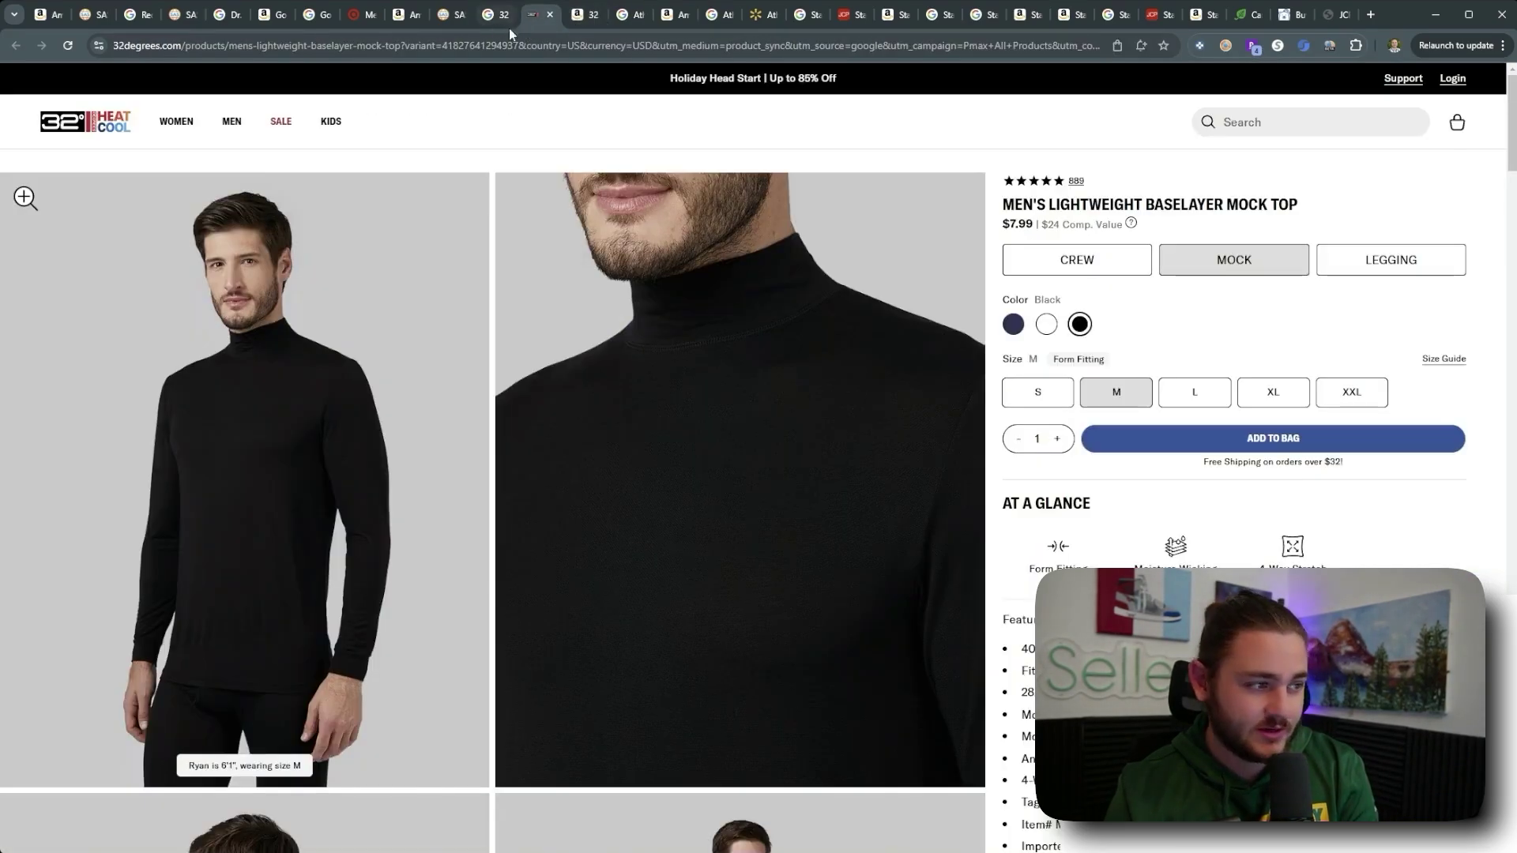
pyautogui.click(494, 16)
pyautogui.click(466, 23)
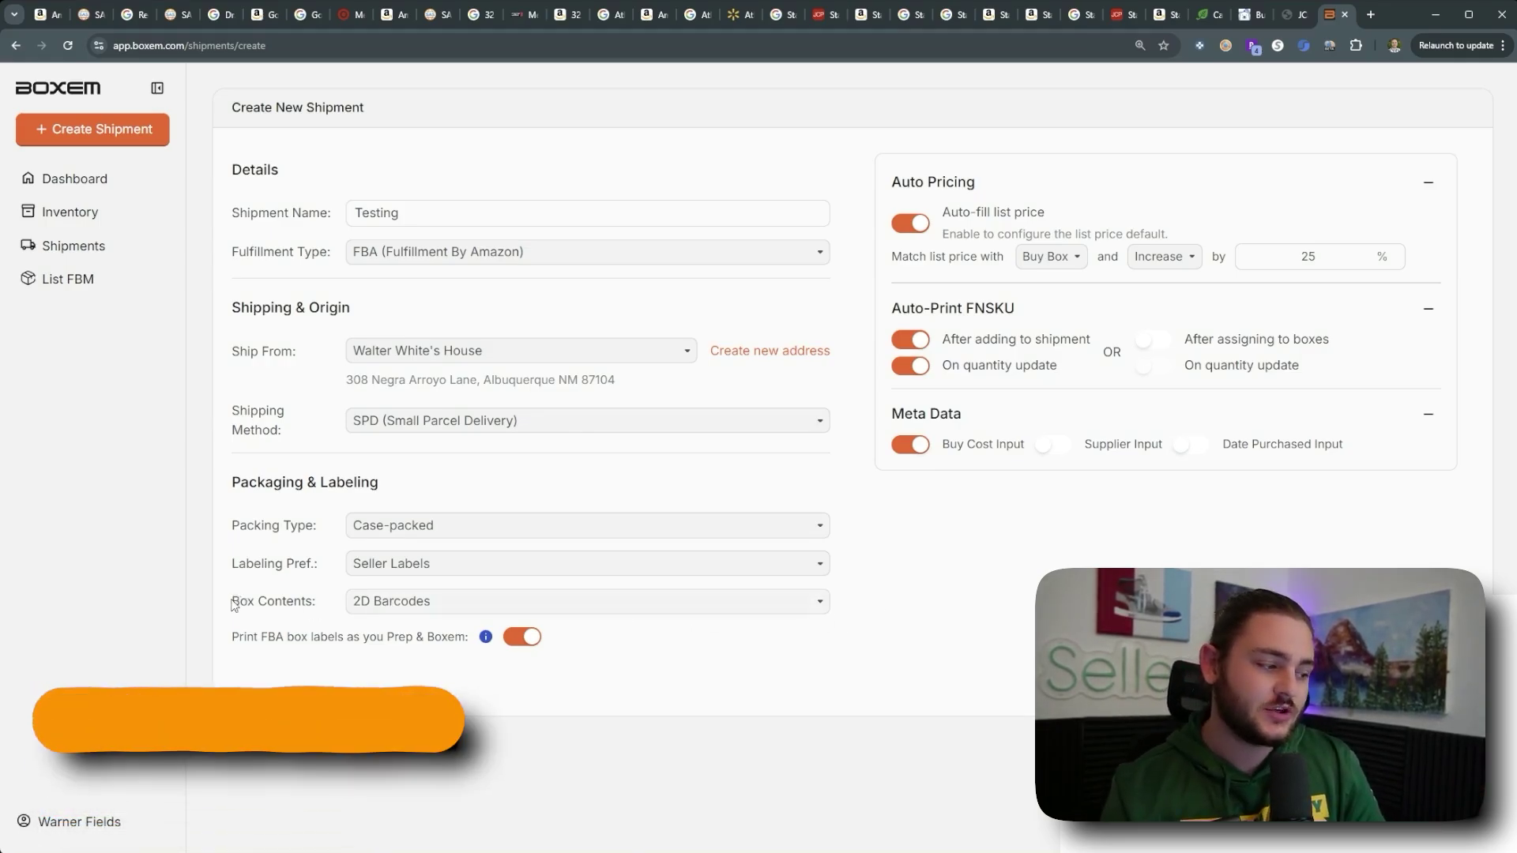
# Step: Create the case-packed FBA shipment Testing in Boxem, search for stafford and start a new SKU for the X-Large white crew neck 4-pack
pyautogui.moveTo(233, 606); pyautogui.dragTo(324, 607)
pyautogui.click(902, 613)
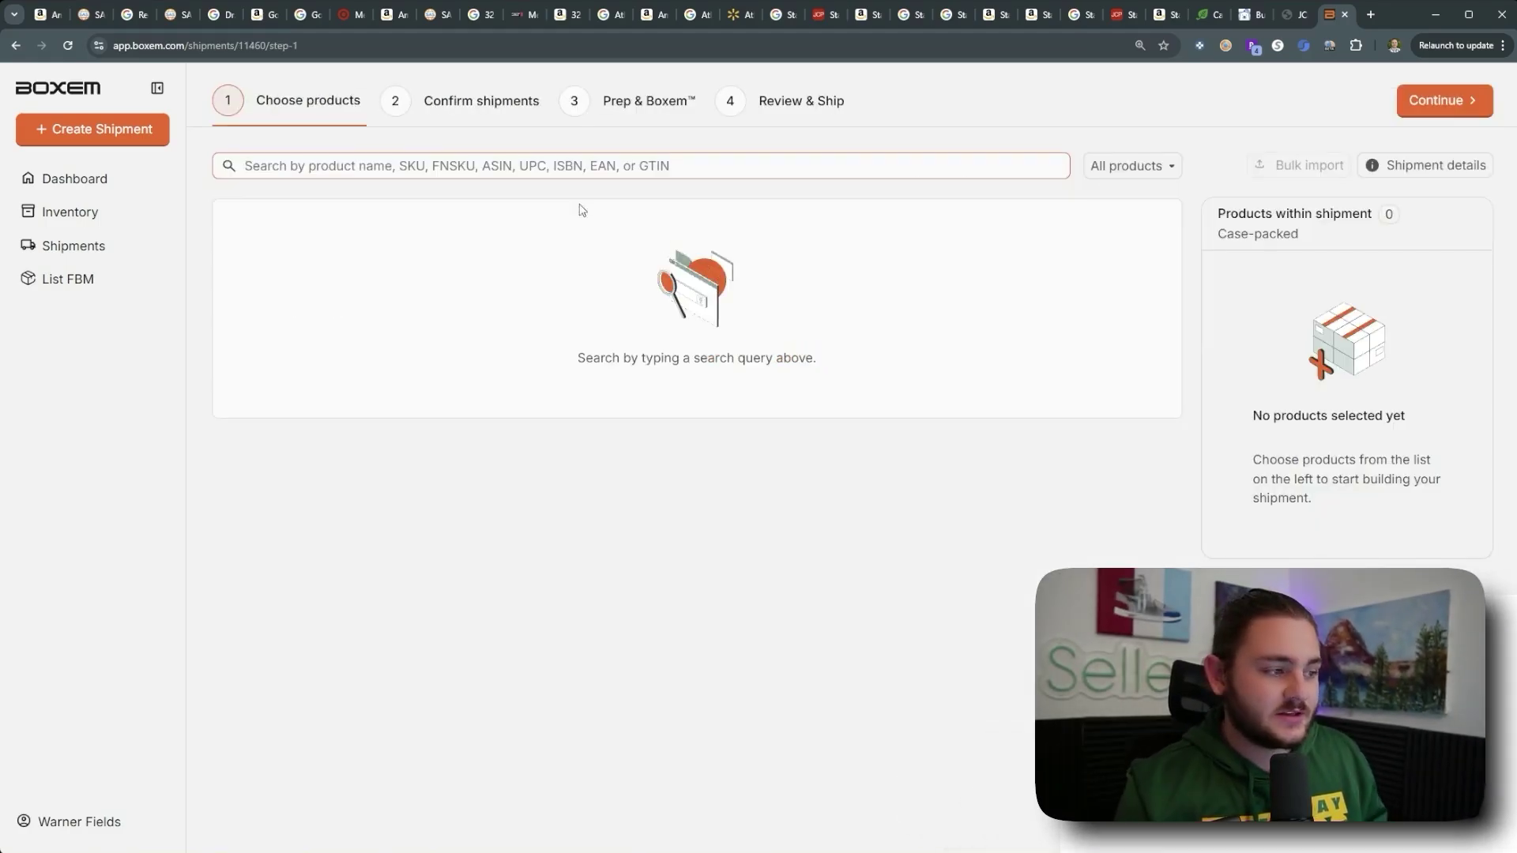
pyautogui.write('stafford')
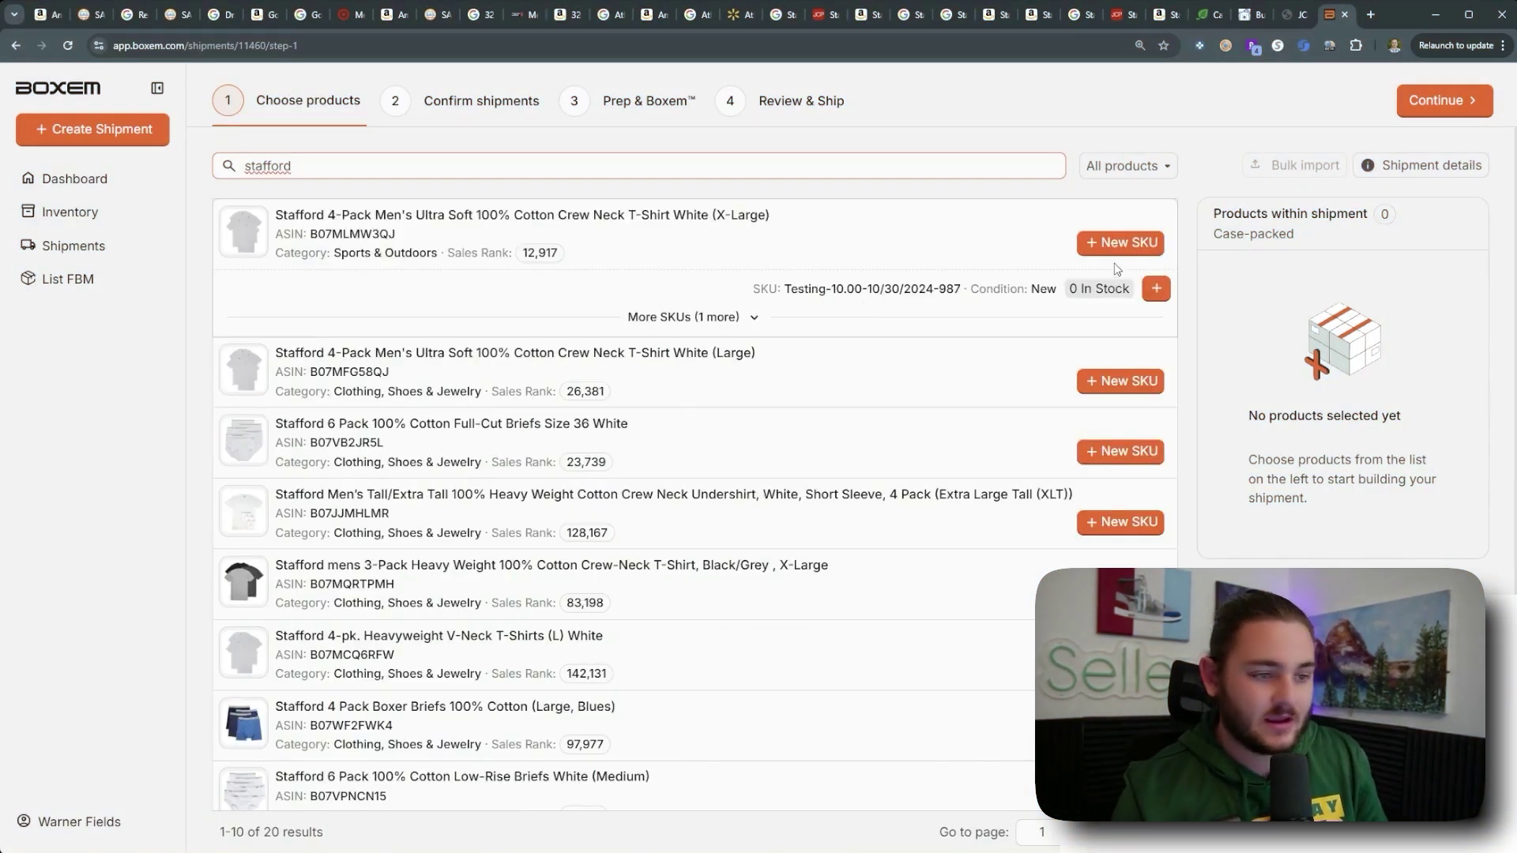
pyautogui.click(1122, 245)
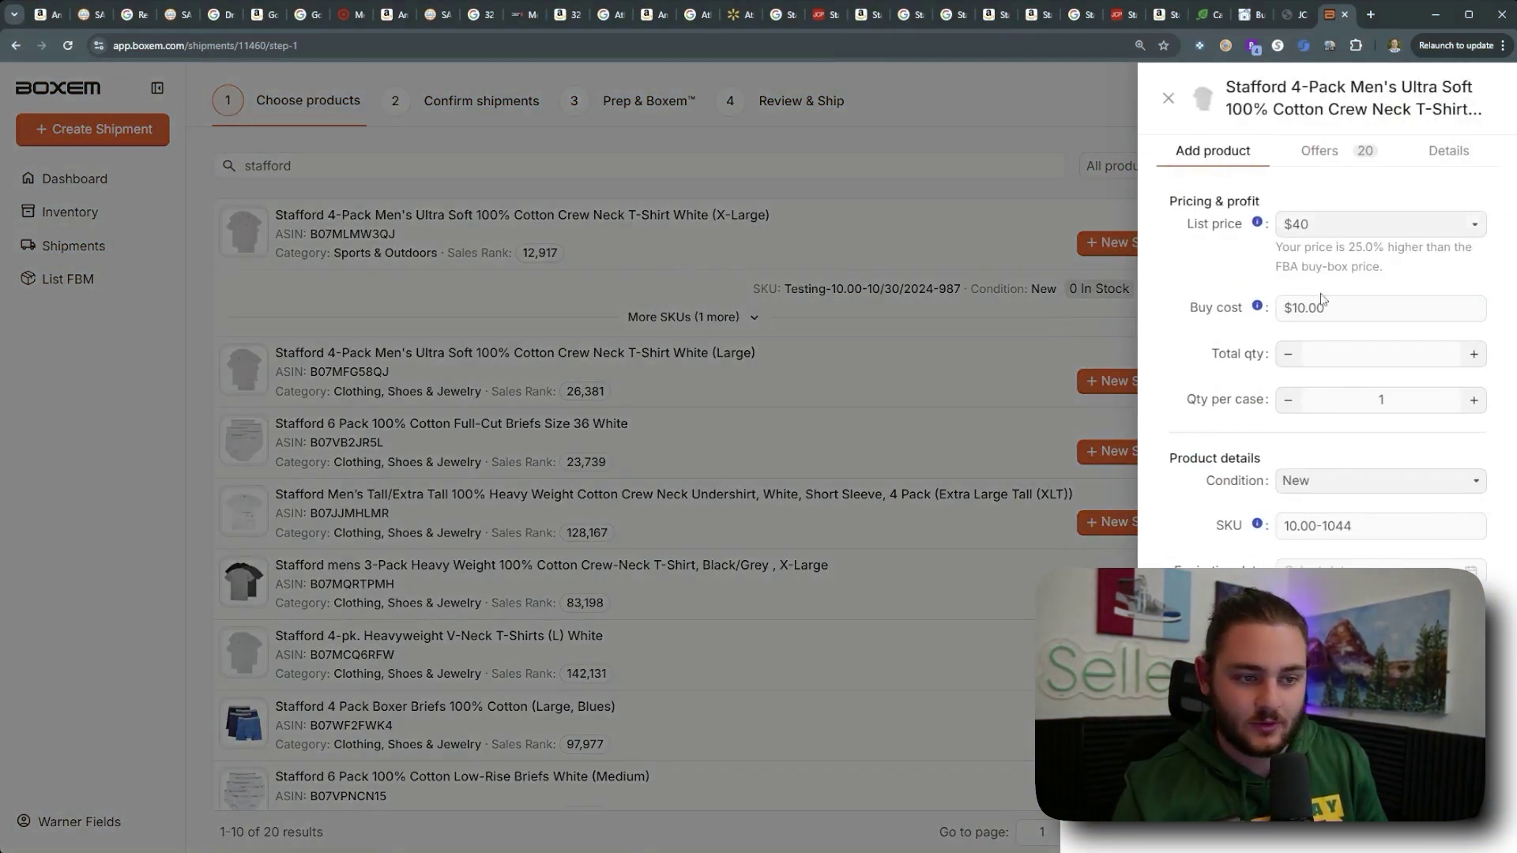
# Step: Set the Stafford T-shirt's total quantity and quantity per case to 10, keep its condition New and review its SKU
pyautogui.click(1405, 404)
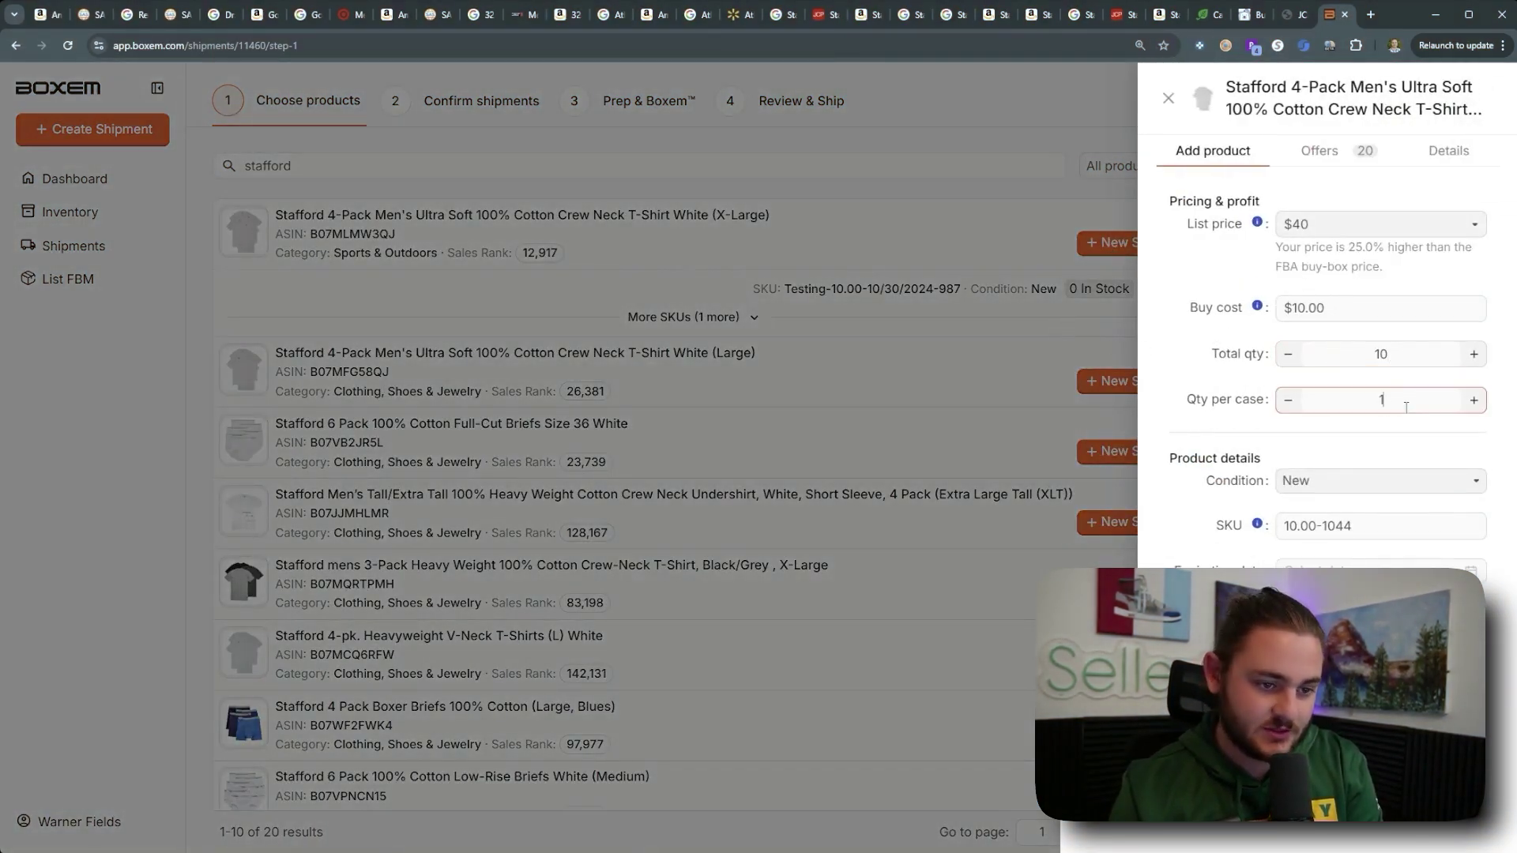
pyautogui.click(1339, 483)
pyautogui.click(1335, 511)
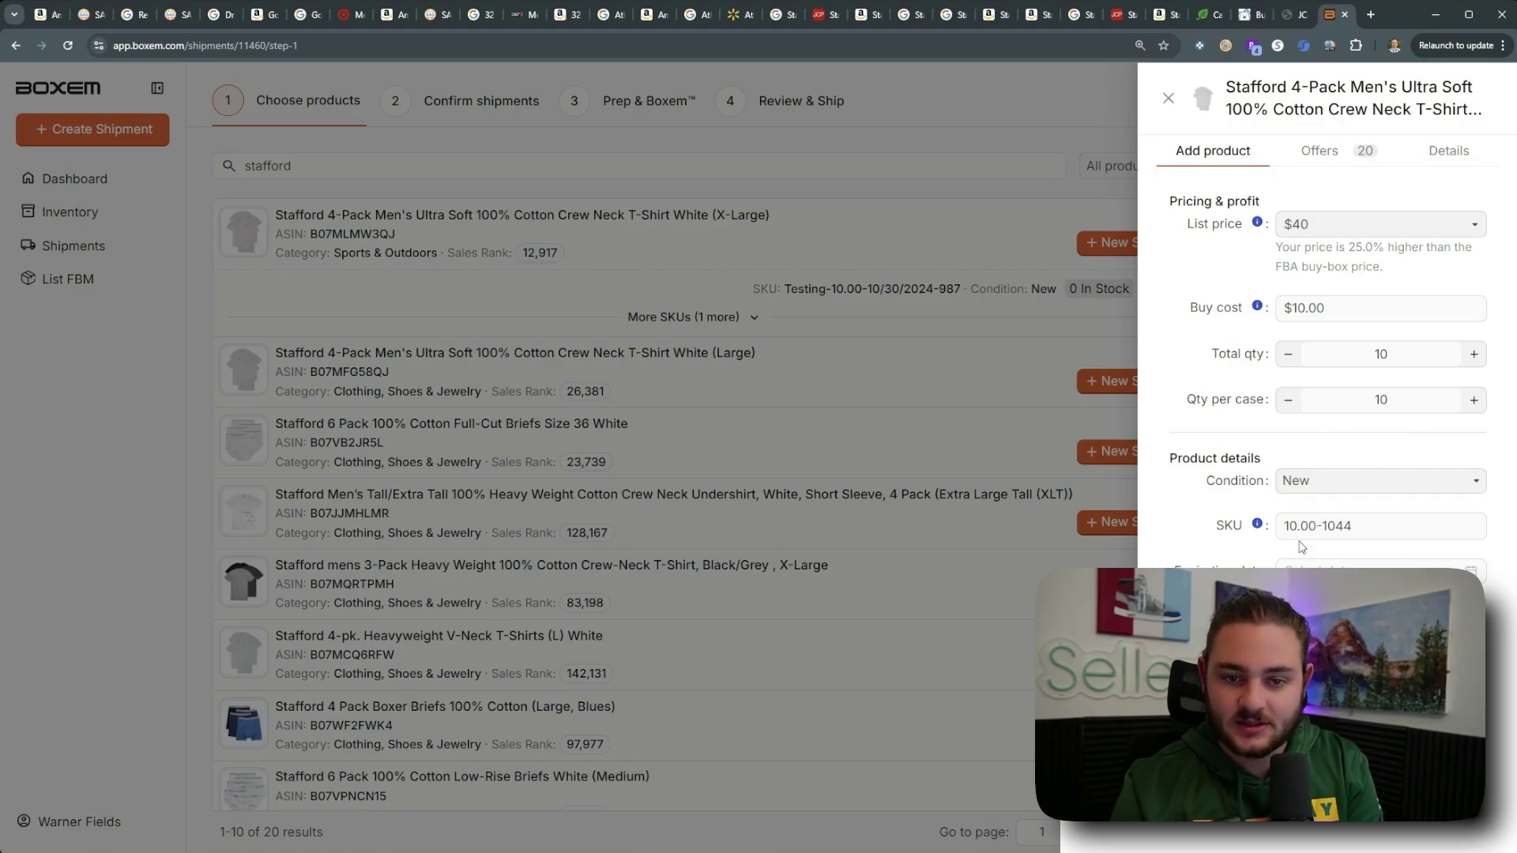
pyautogui.moveTo(1297, 527); pyautogui.dragTo(1346, 528)
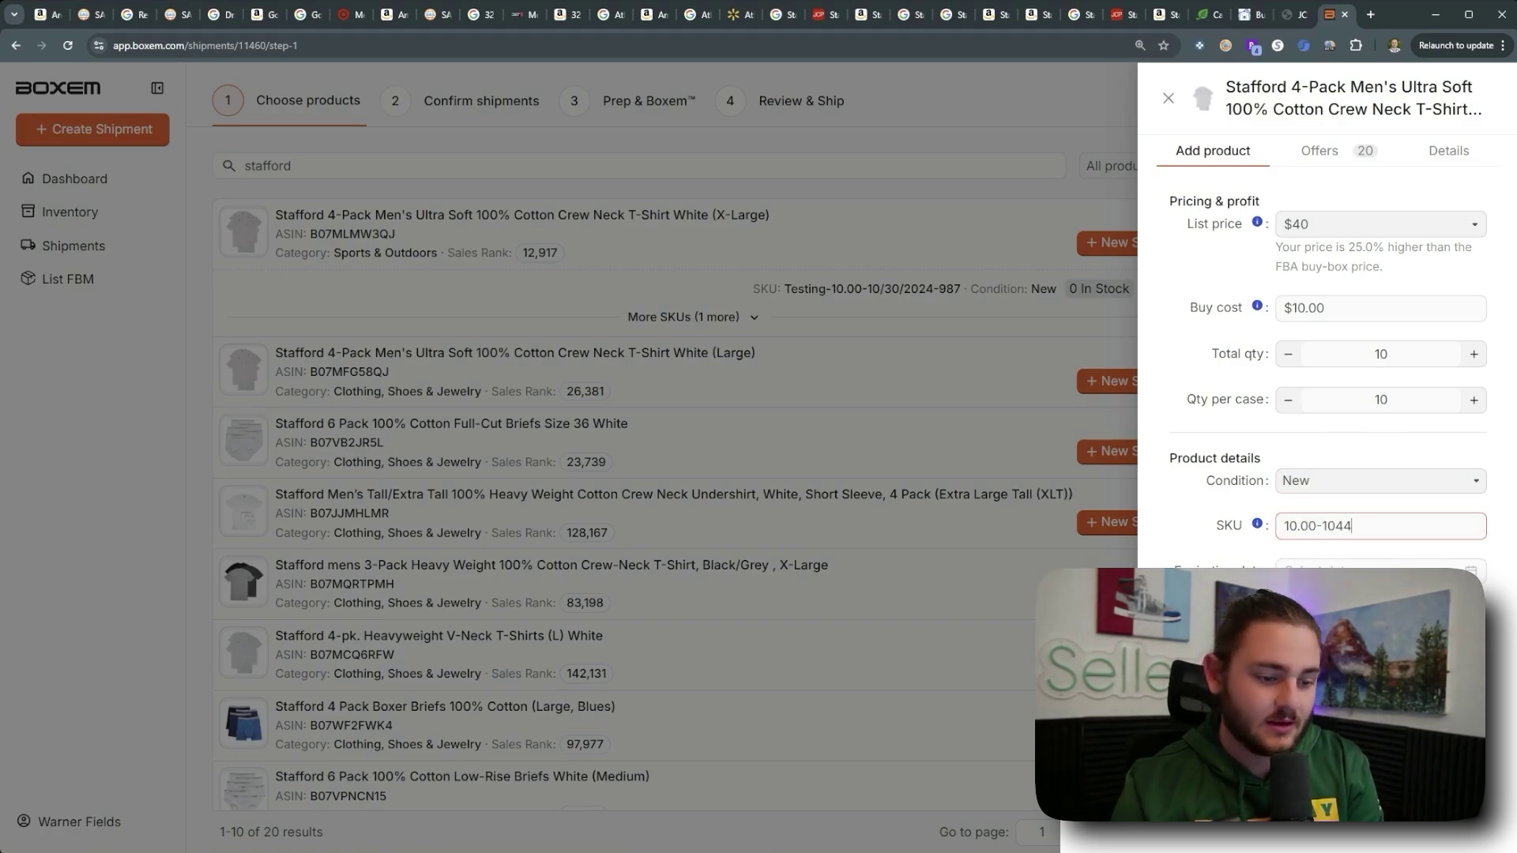